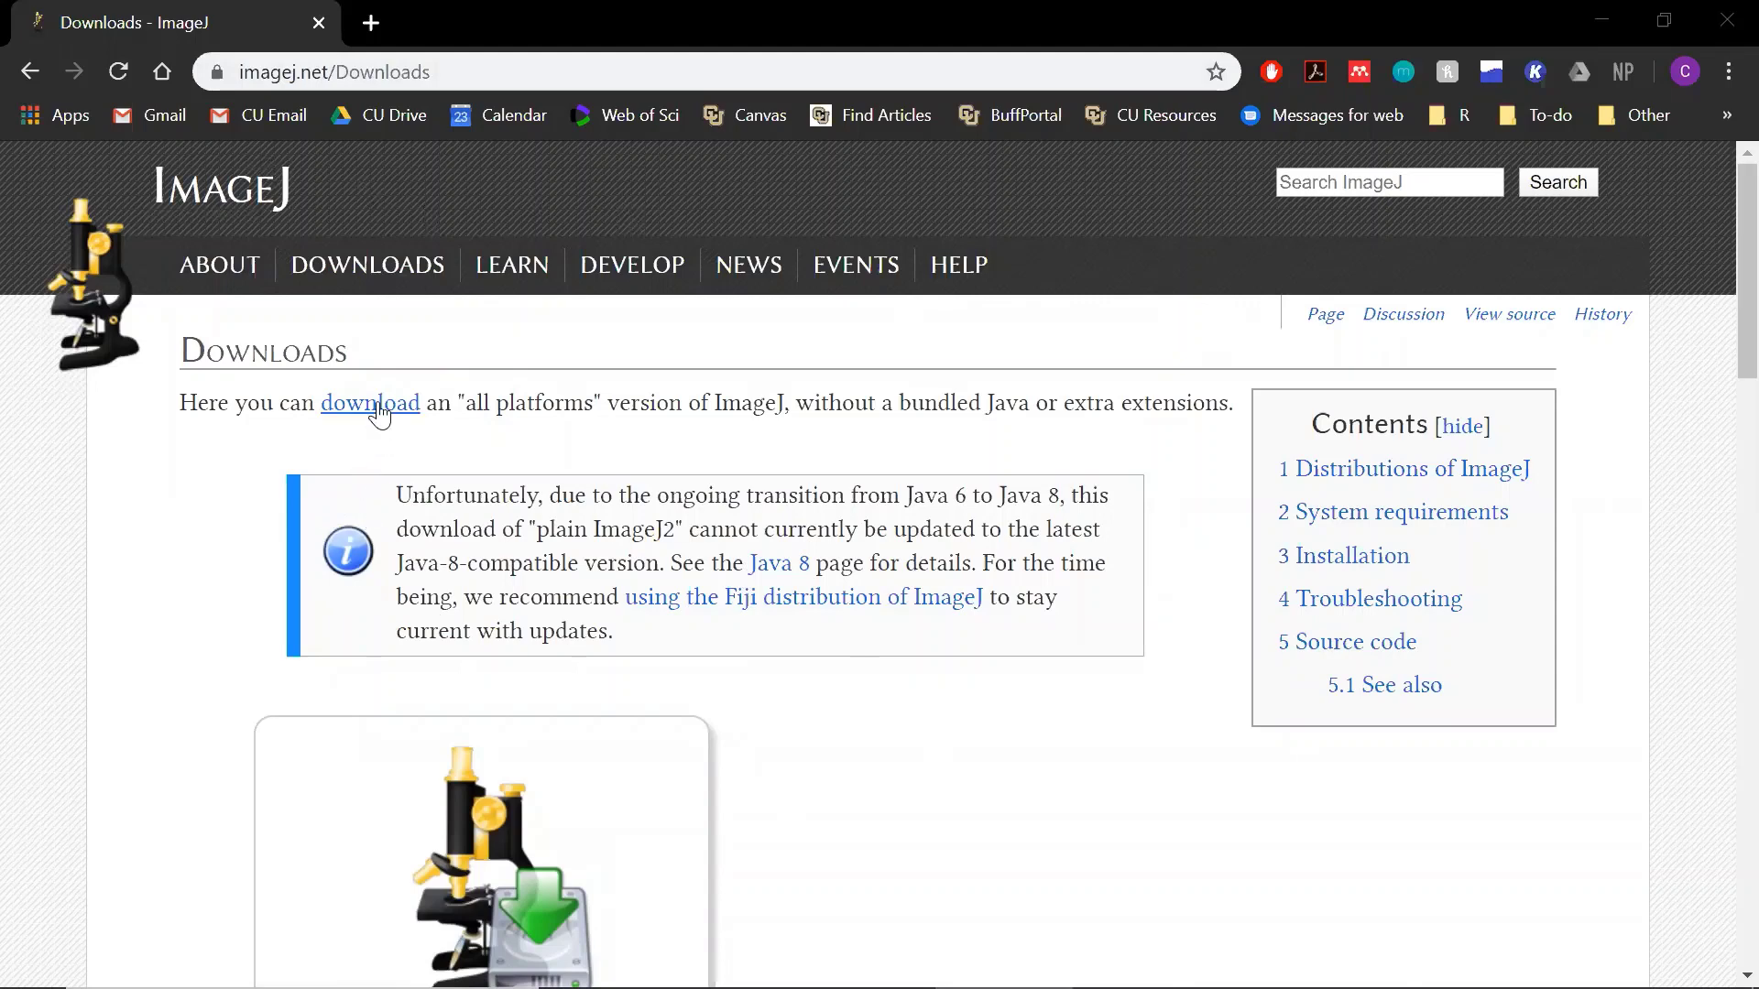
Scroll down the imagej.net Downloads page for ImageJ
scroll(542, 485, down, 2)
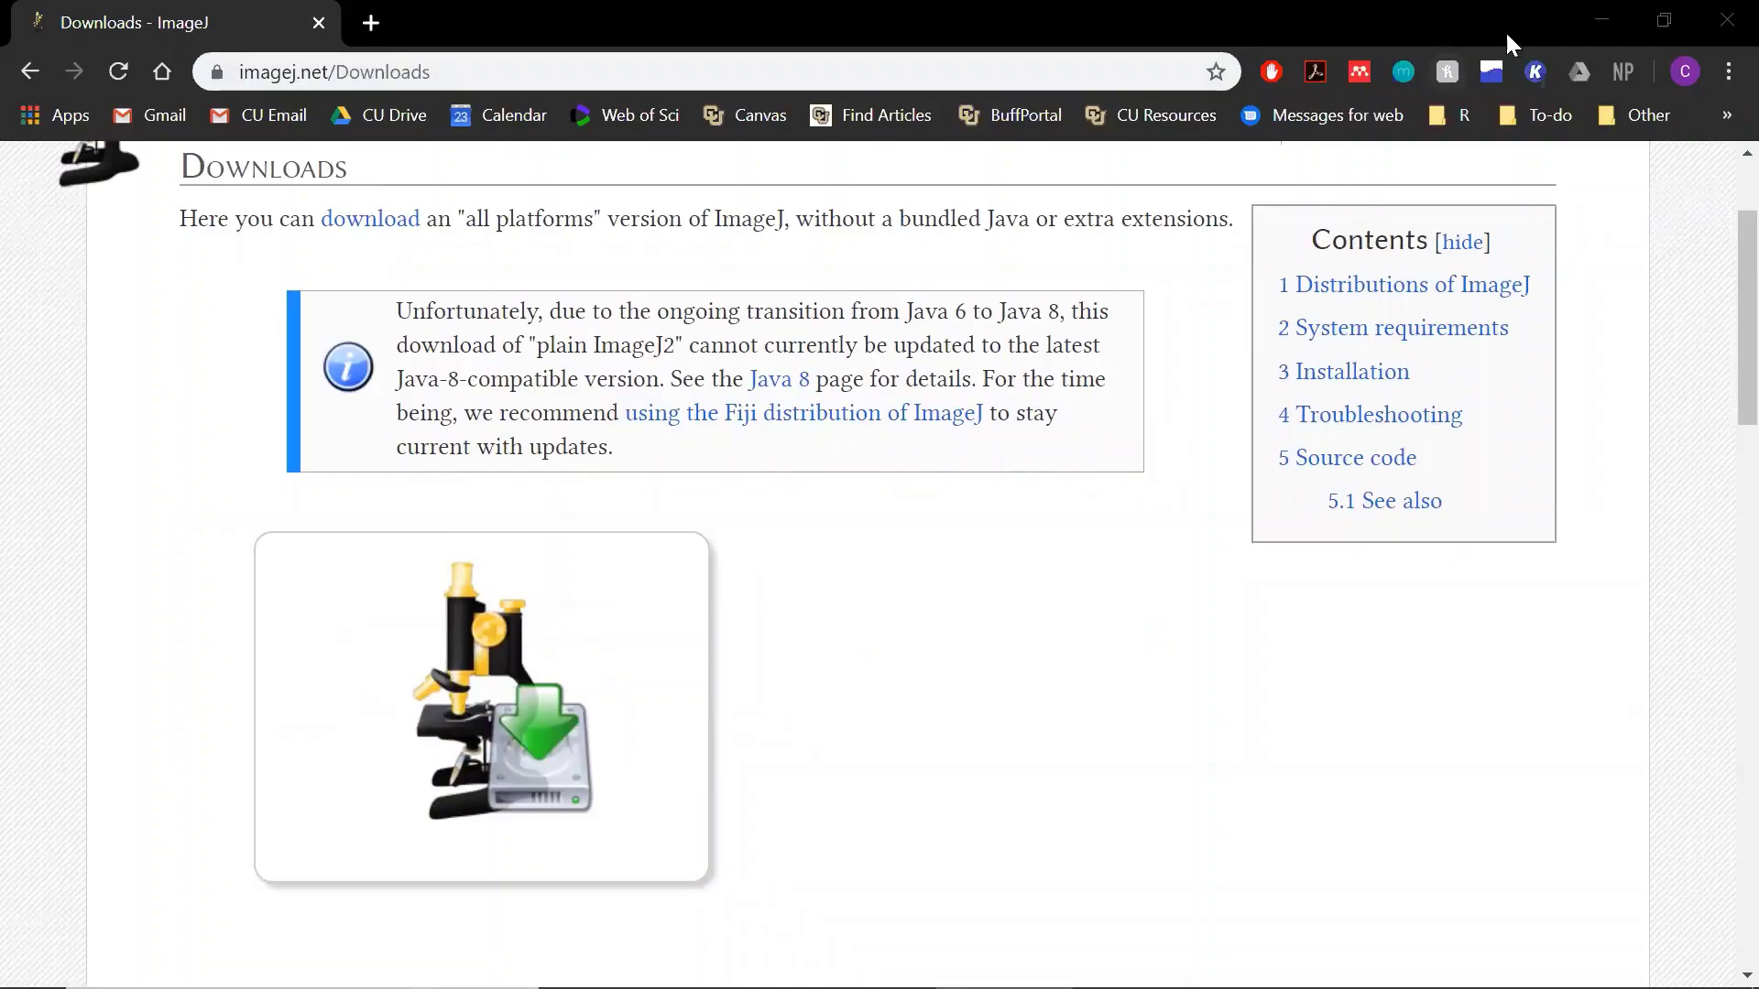
Minimize Chrome and select the ImageJ2-20160205.zip archive on the desktop
click(1598, 22)
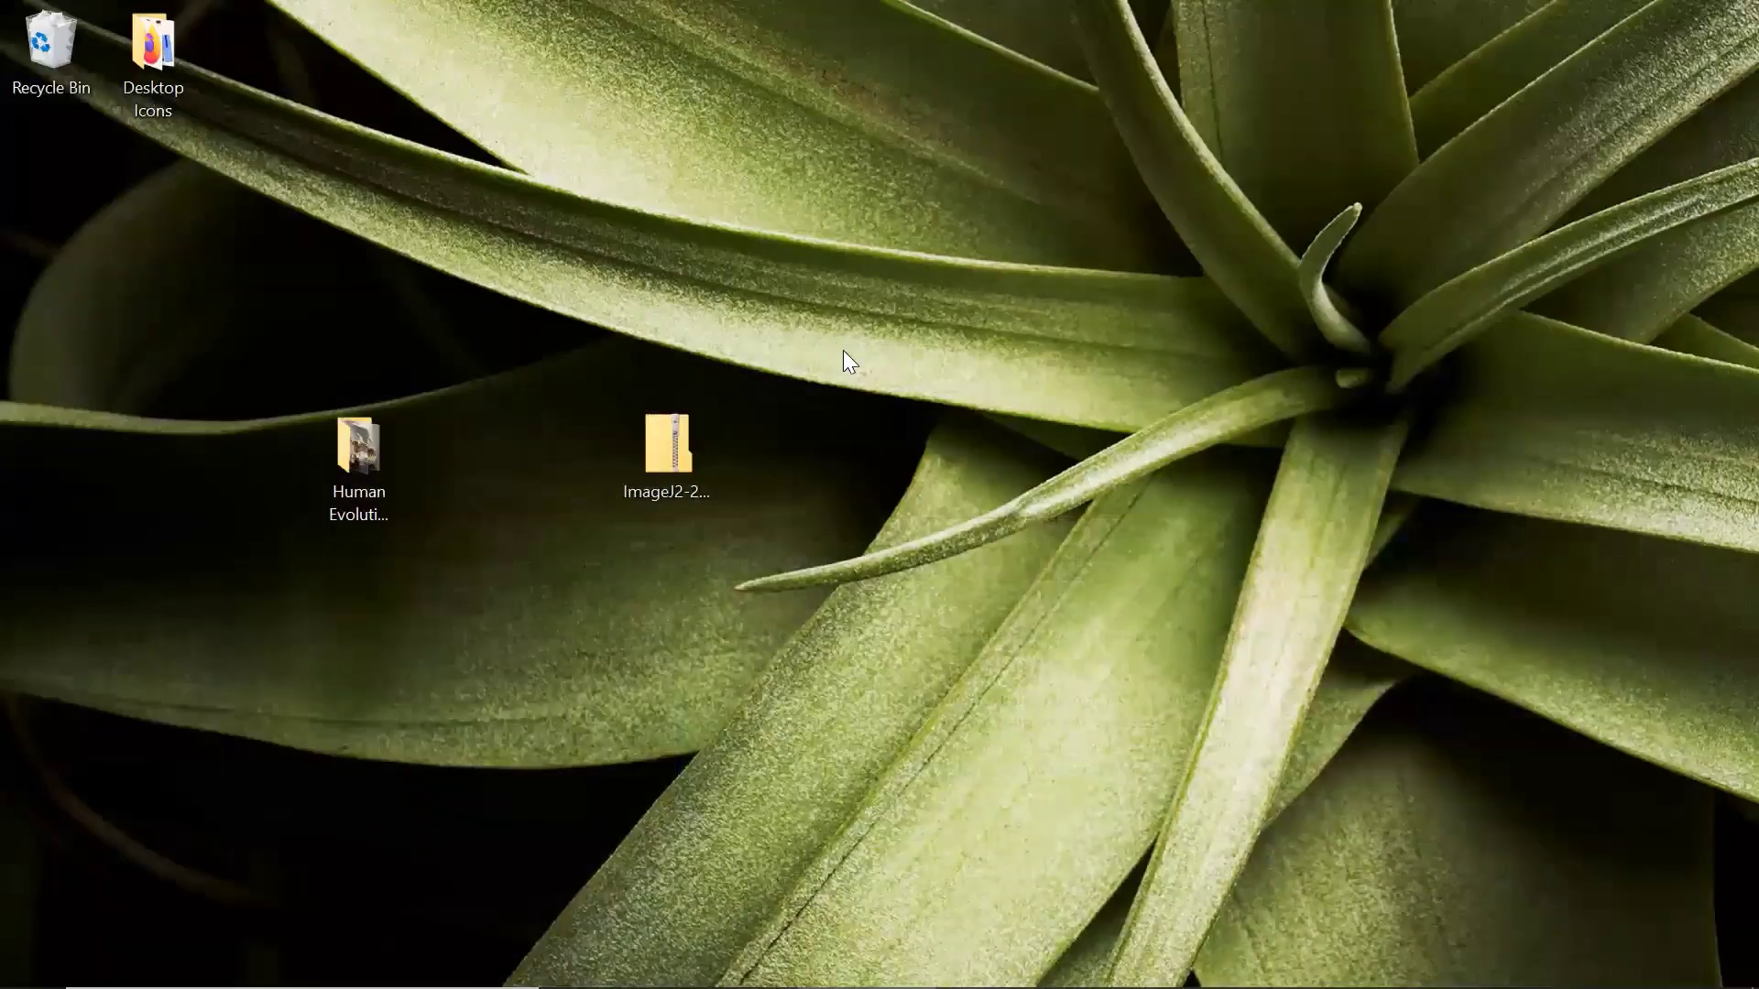
click(680, 449)
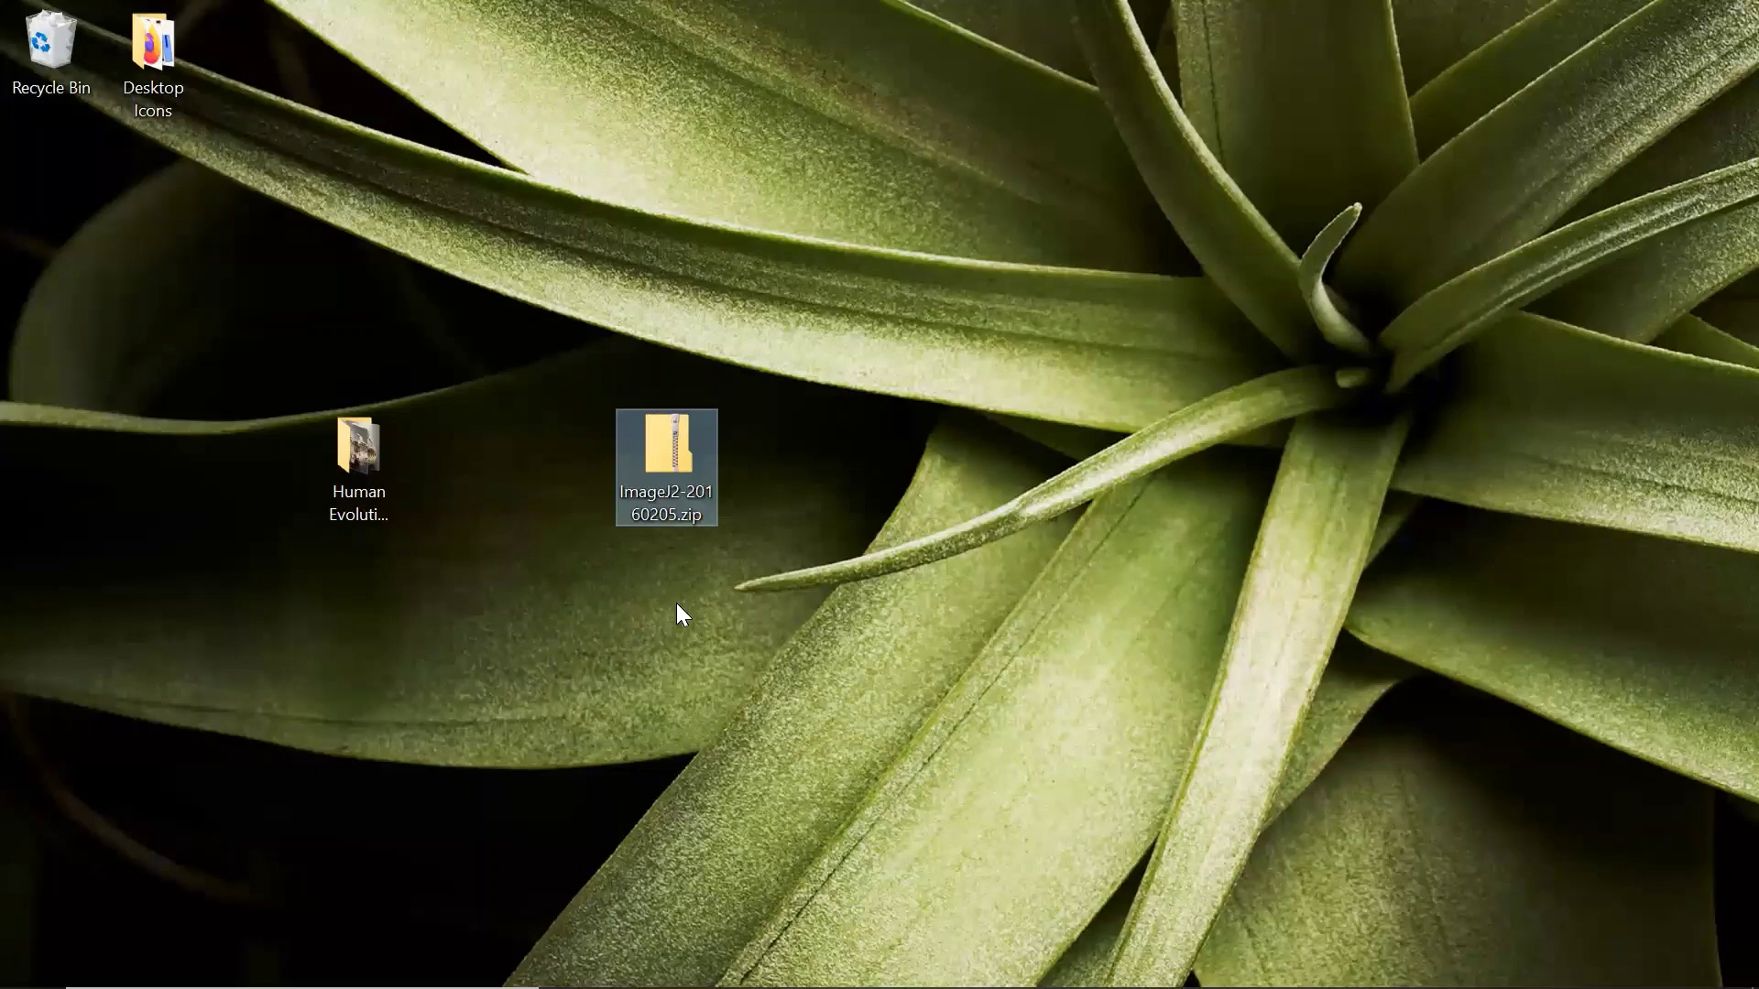
Extract ImageJ2-20160205.zip to a desktop folder named ImageJ2-20160205, keeping the default destination
right_click(689, 487)
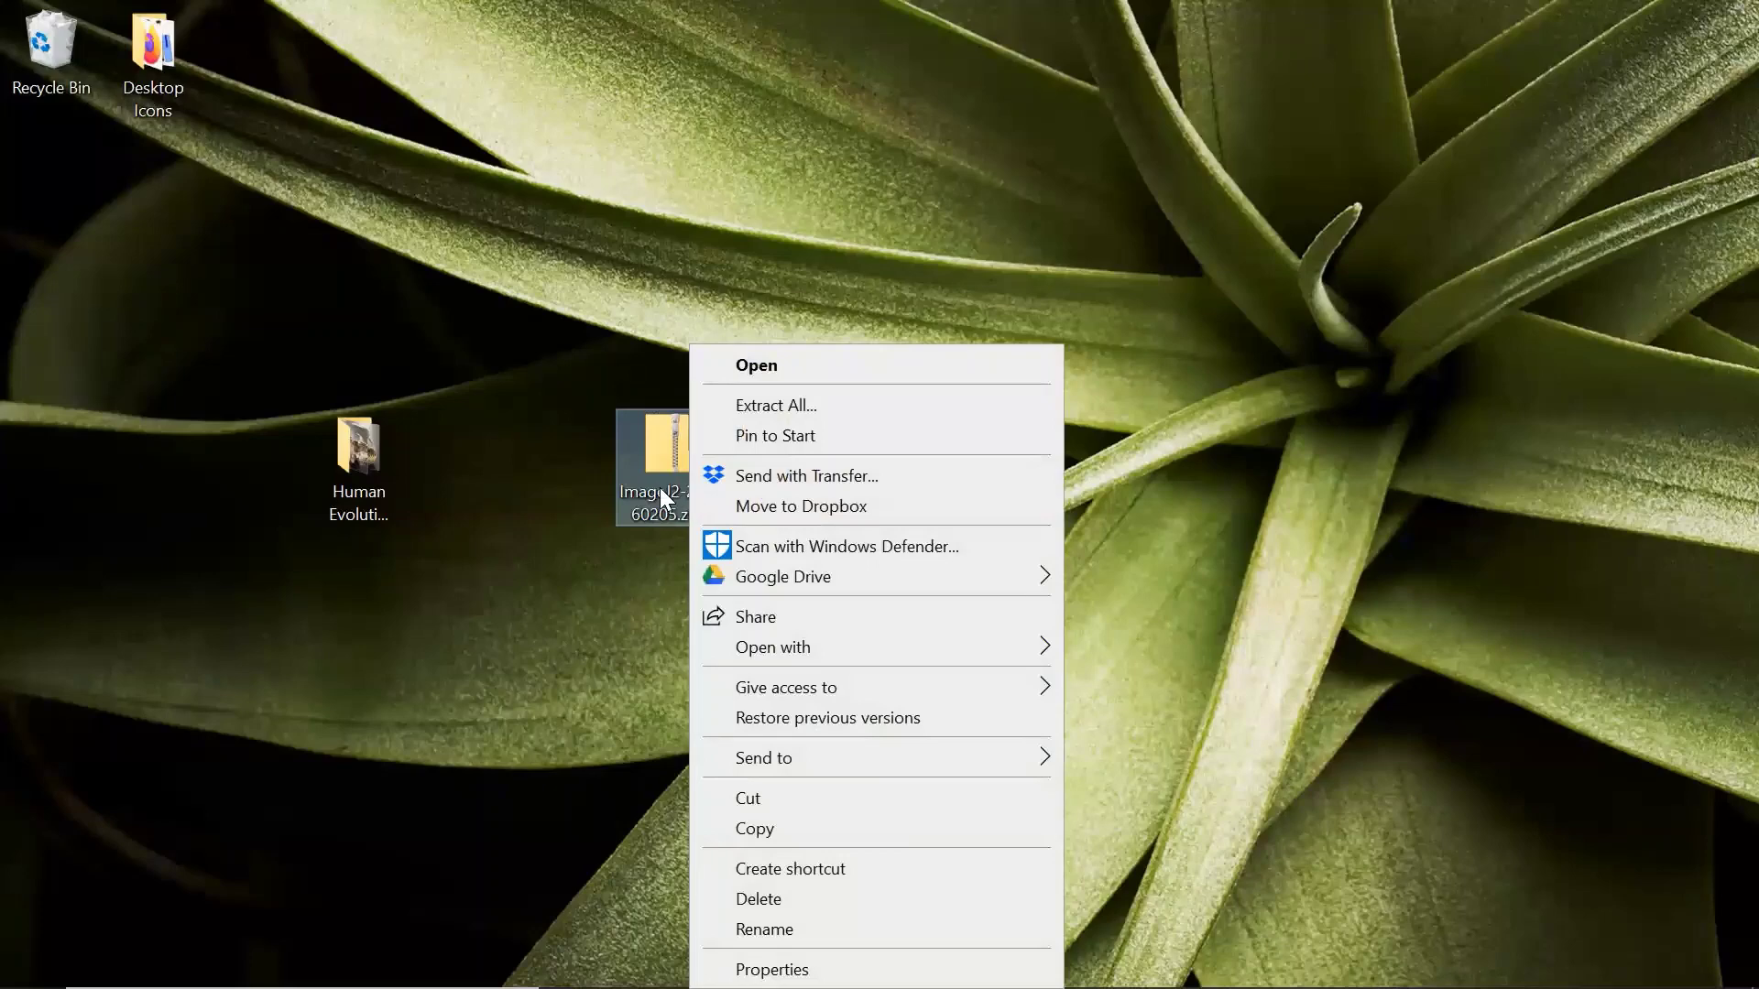
click(770, 405)
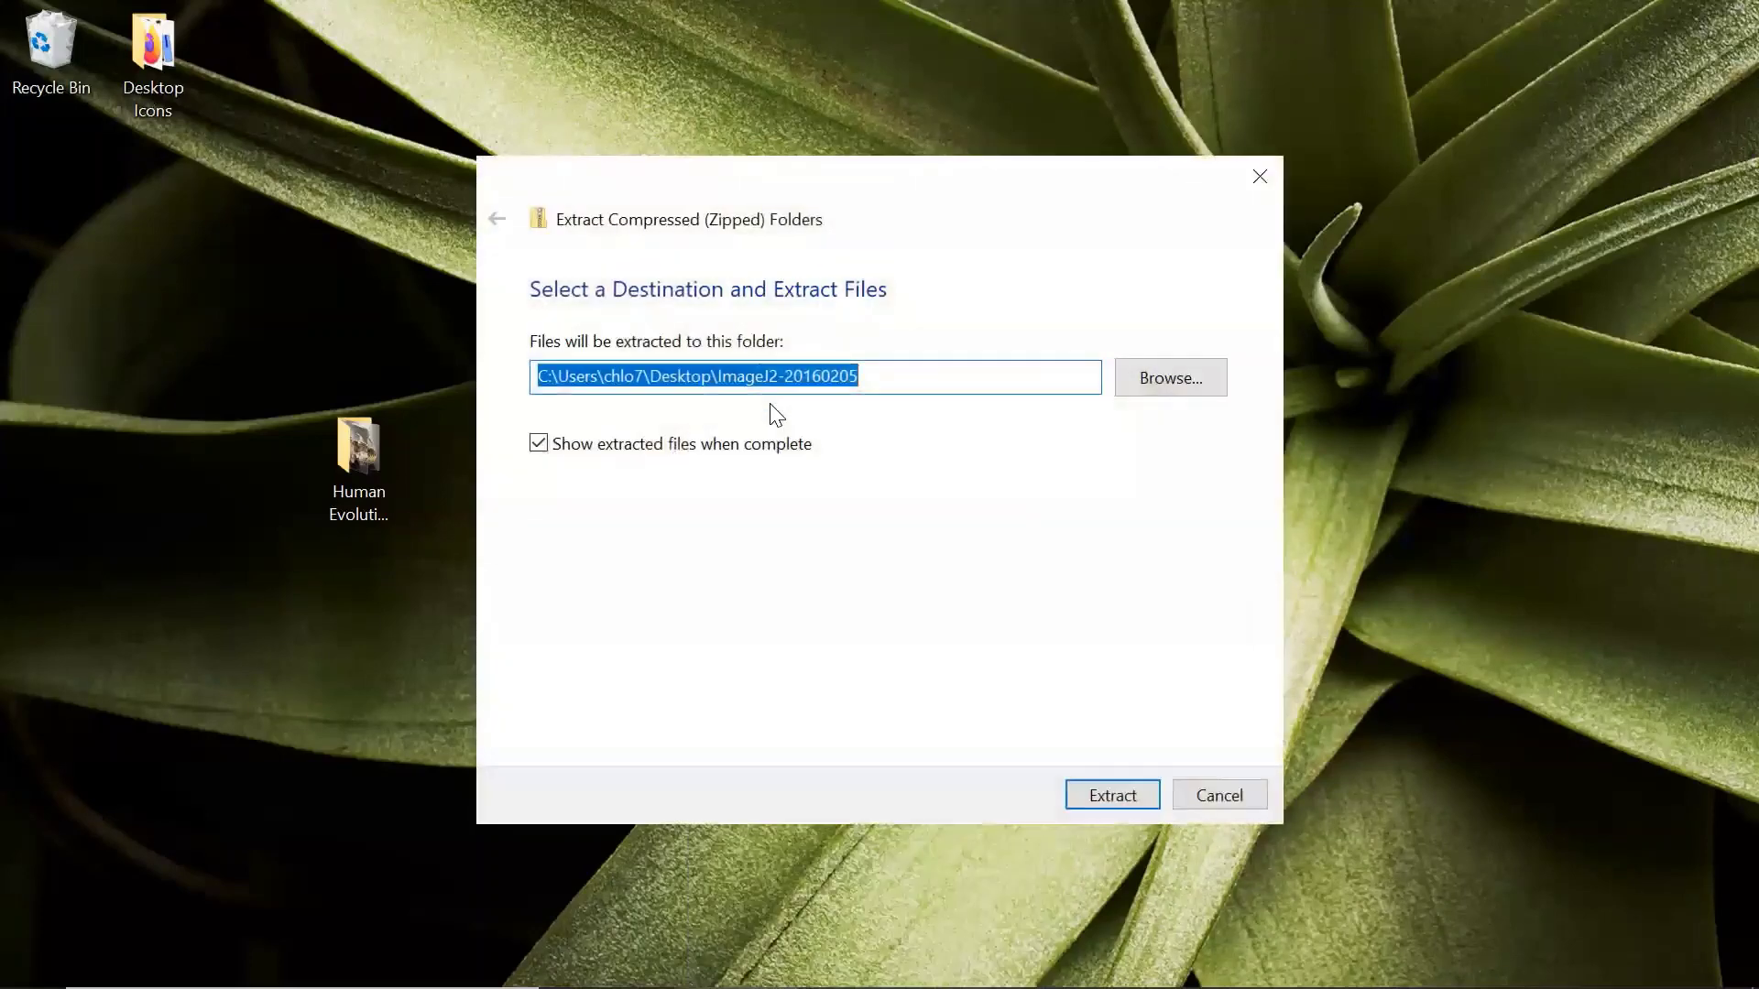
click(875, 372)
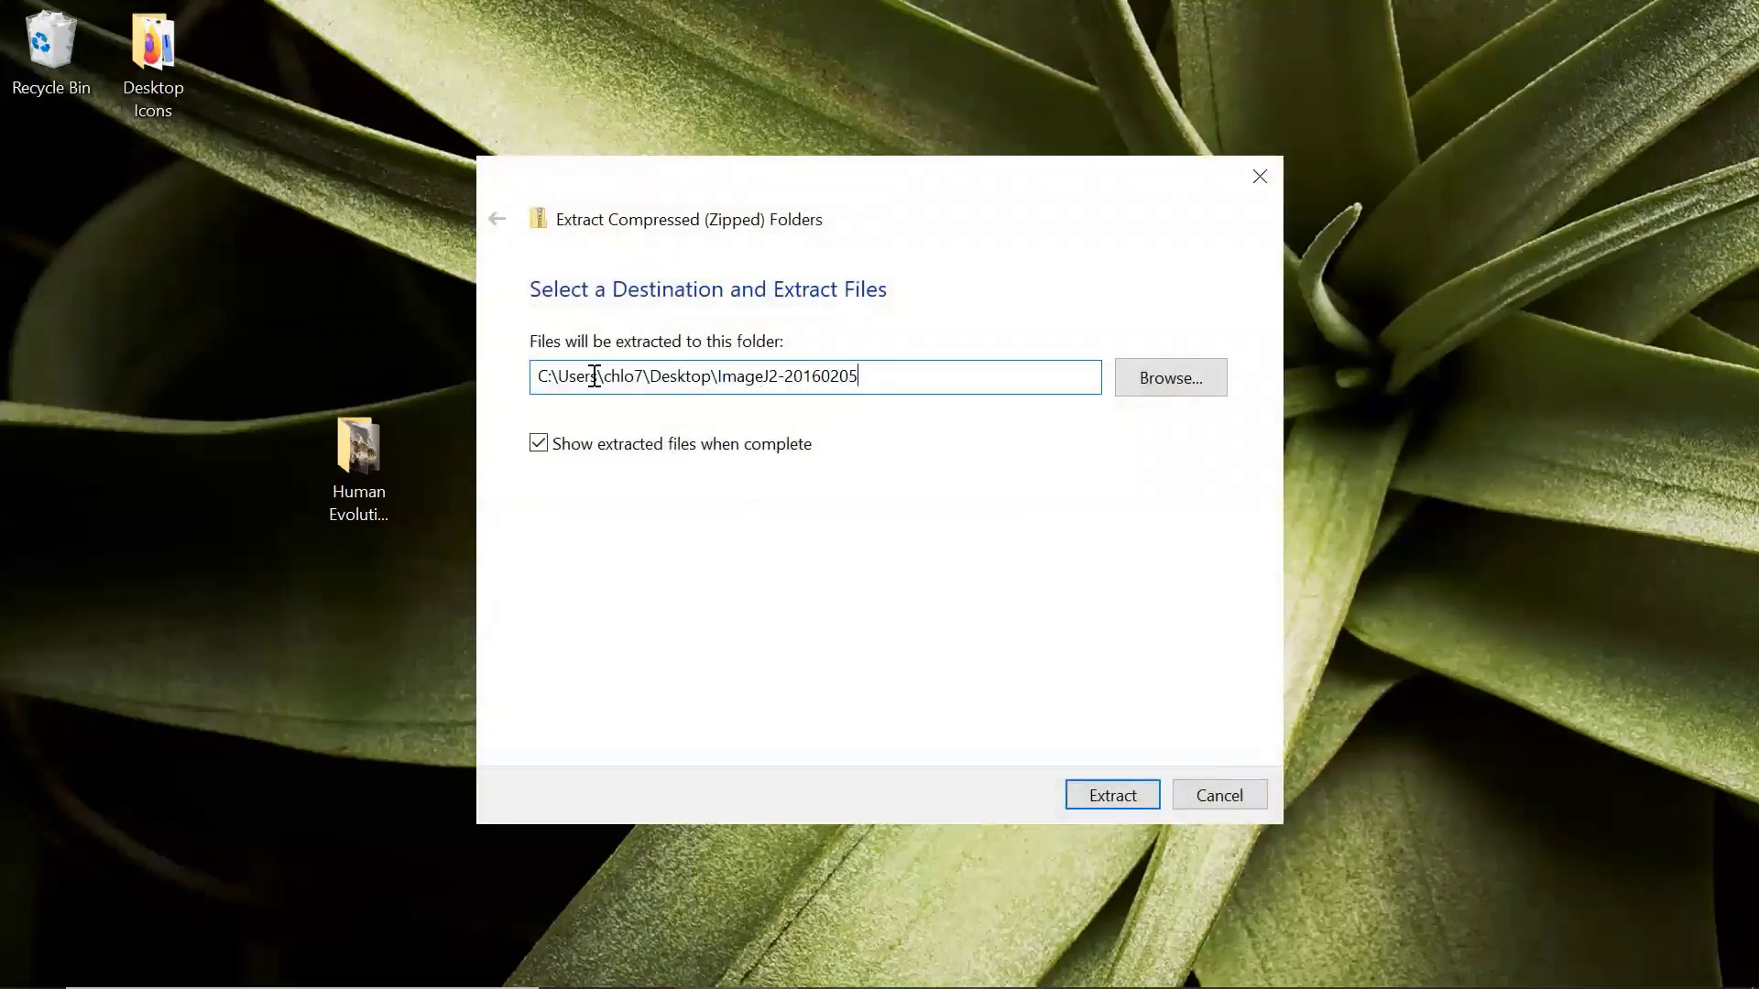
drag(893, 383, 718, 378)
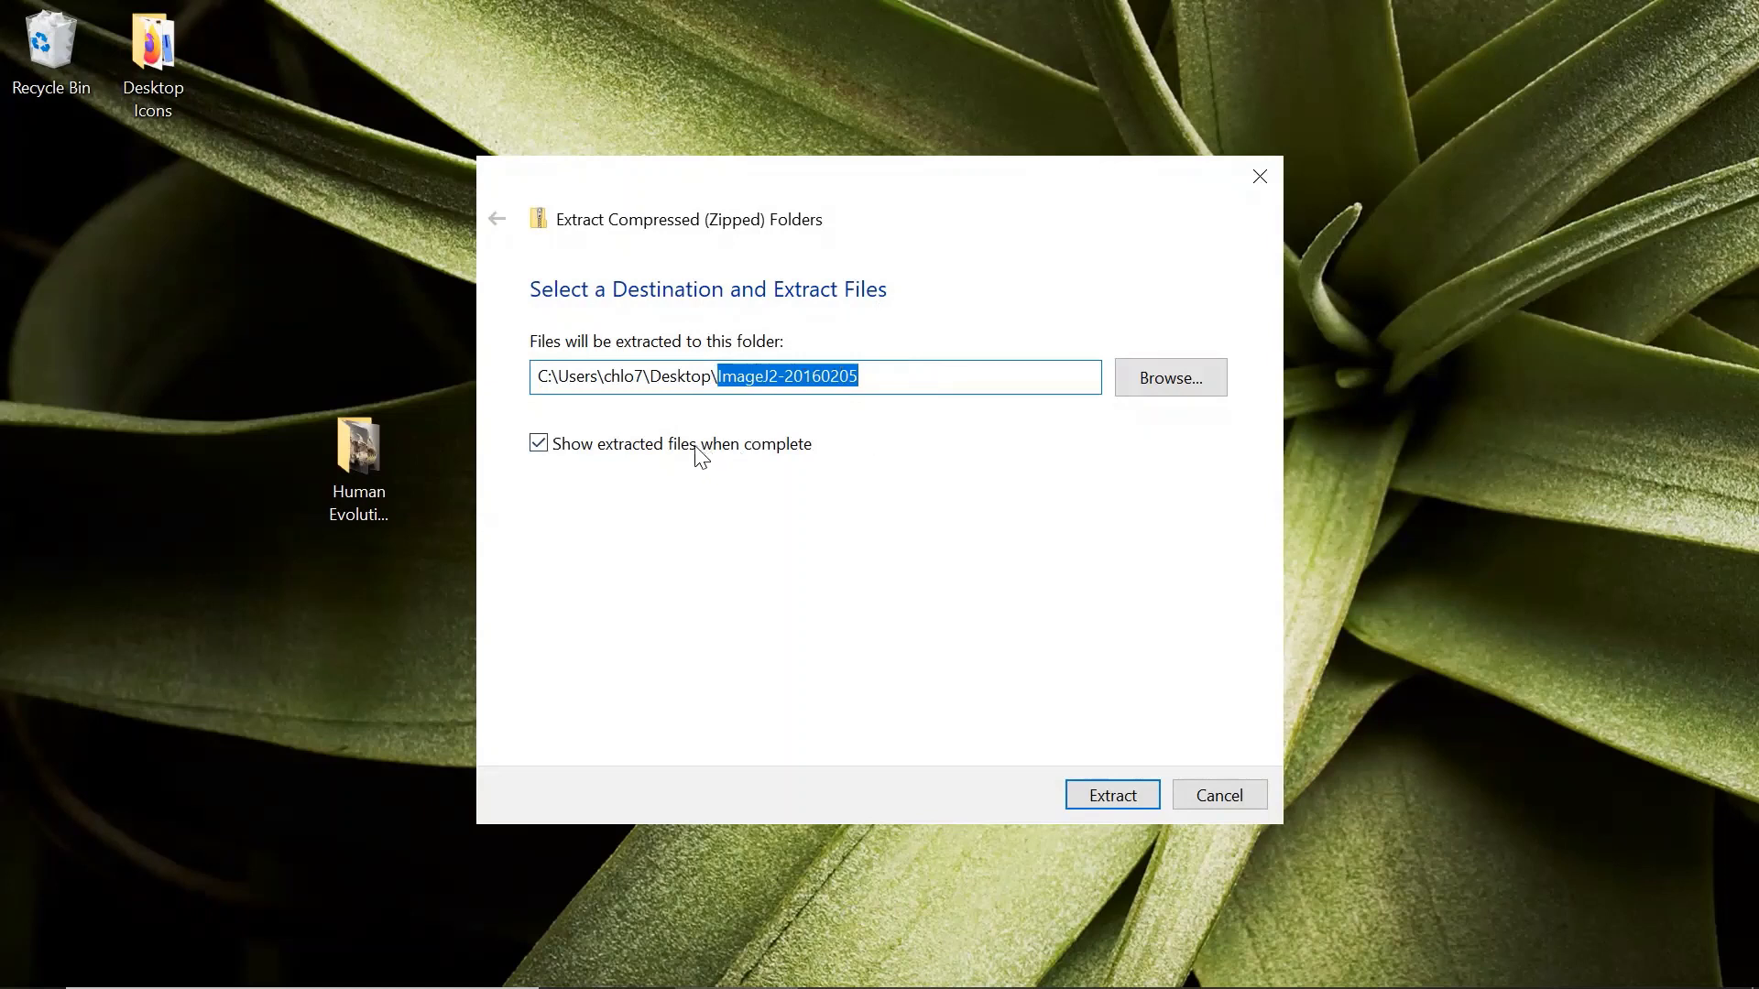
click(694, 377)
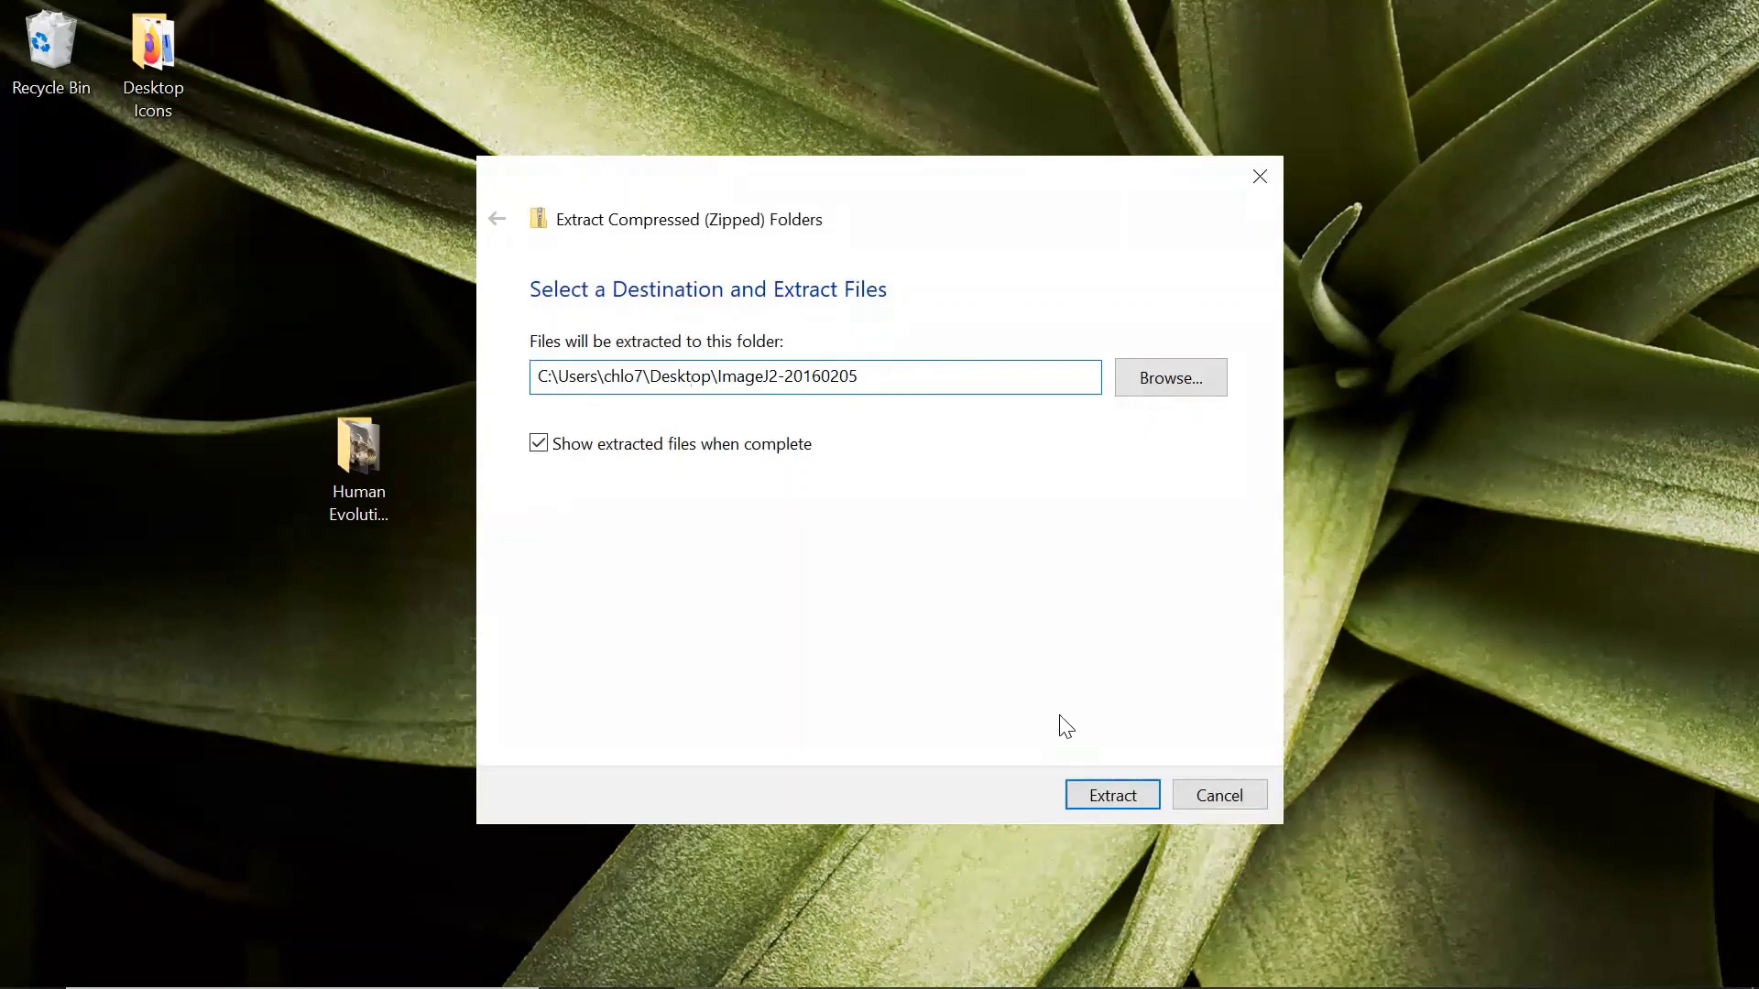
click(1103, 790)
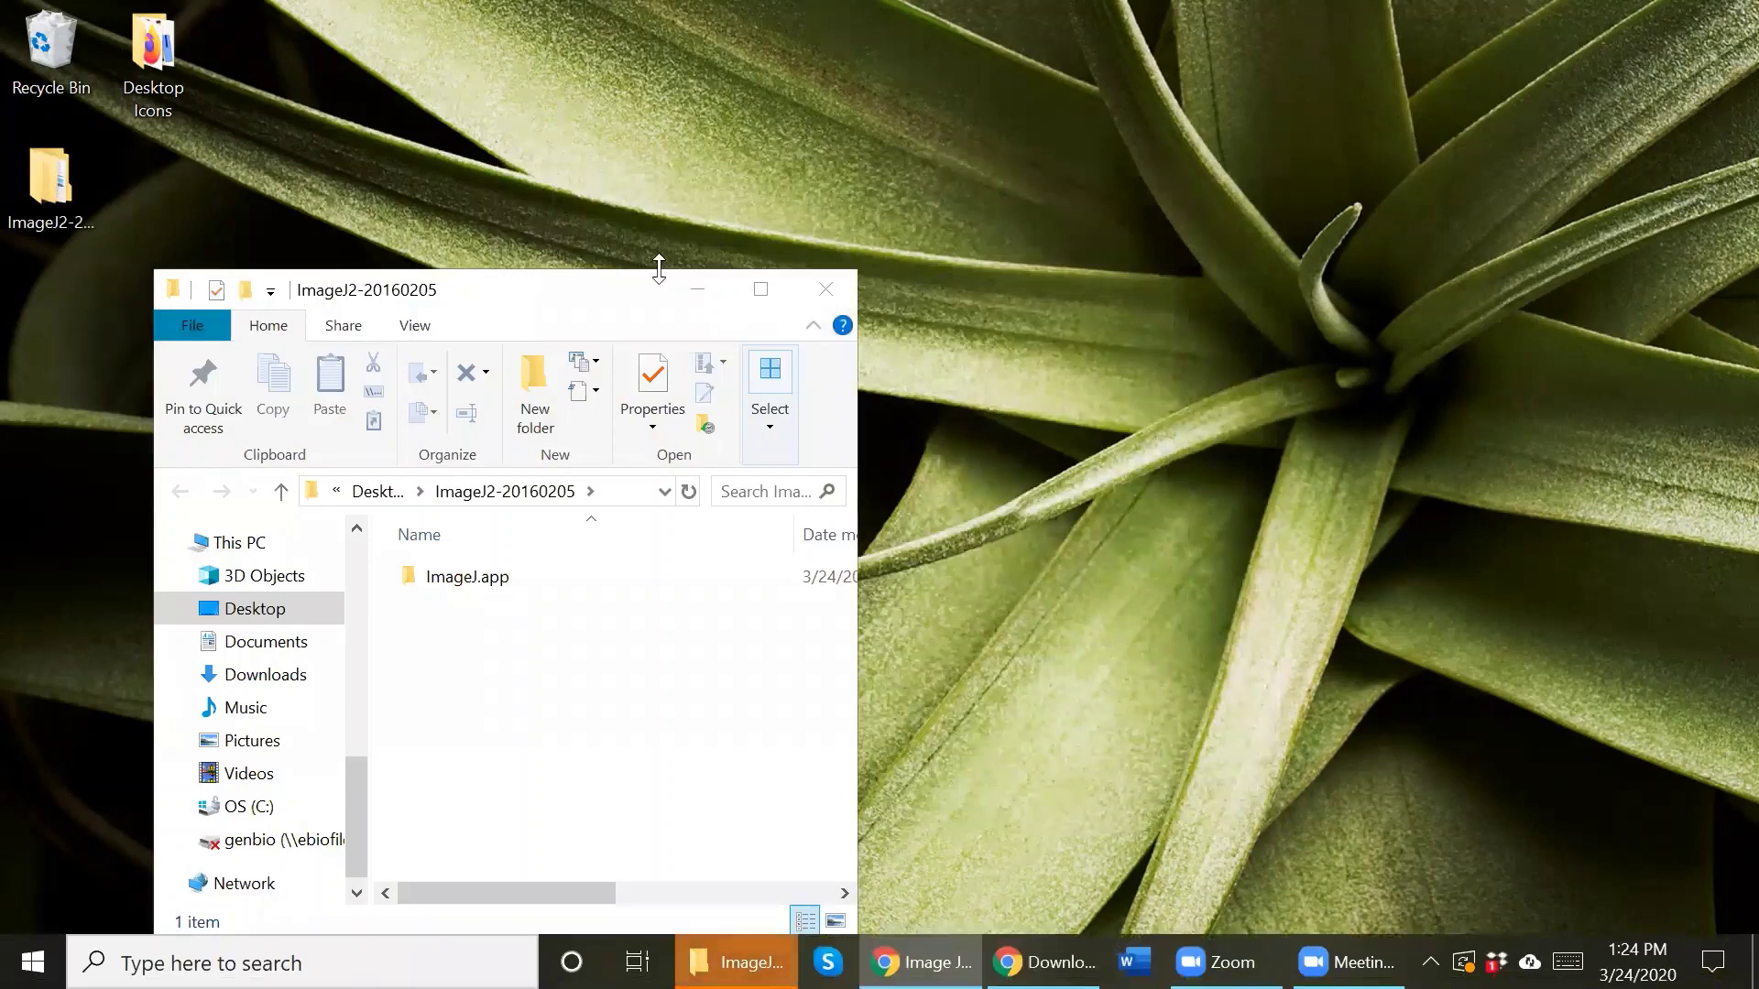
Enlarge the Explorer window and open the ImageJ.app folder
drag(538, 299, 699, 146)
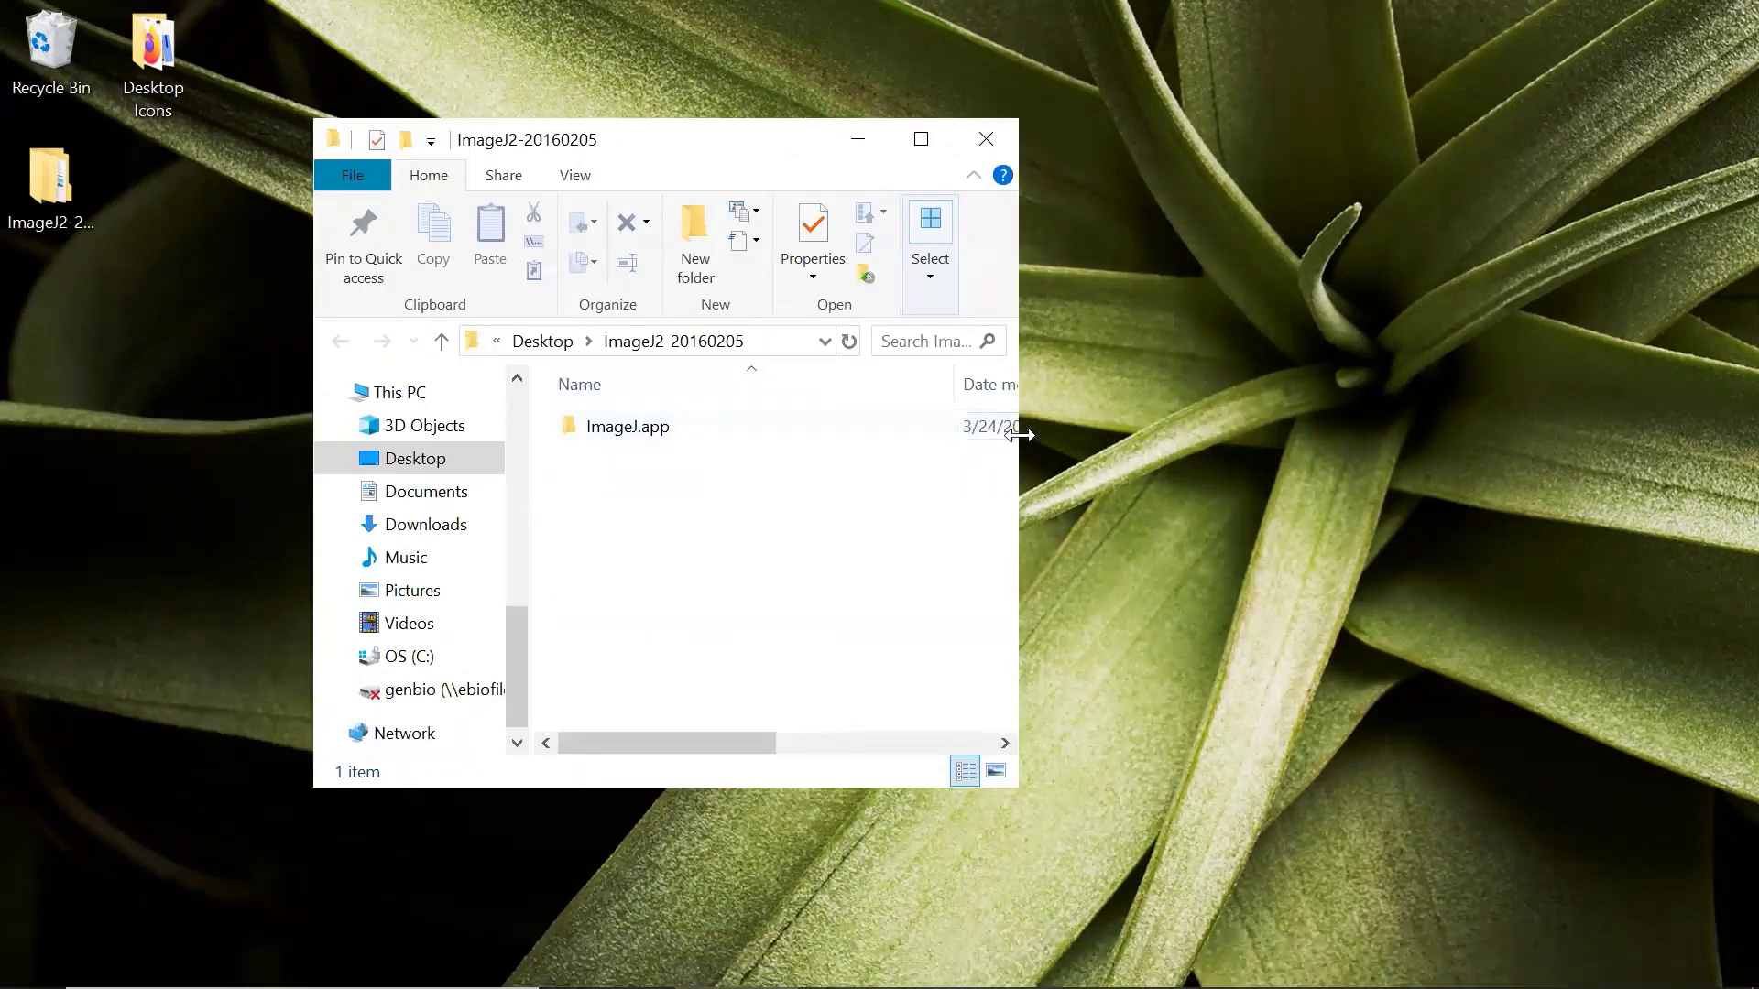
drag(1020, 436, 1377, 436)
double_click(629, 427)
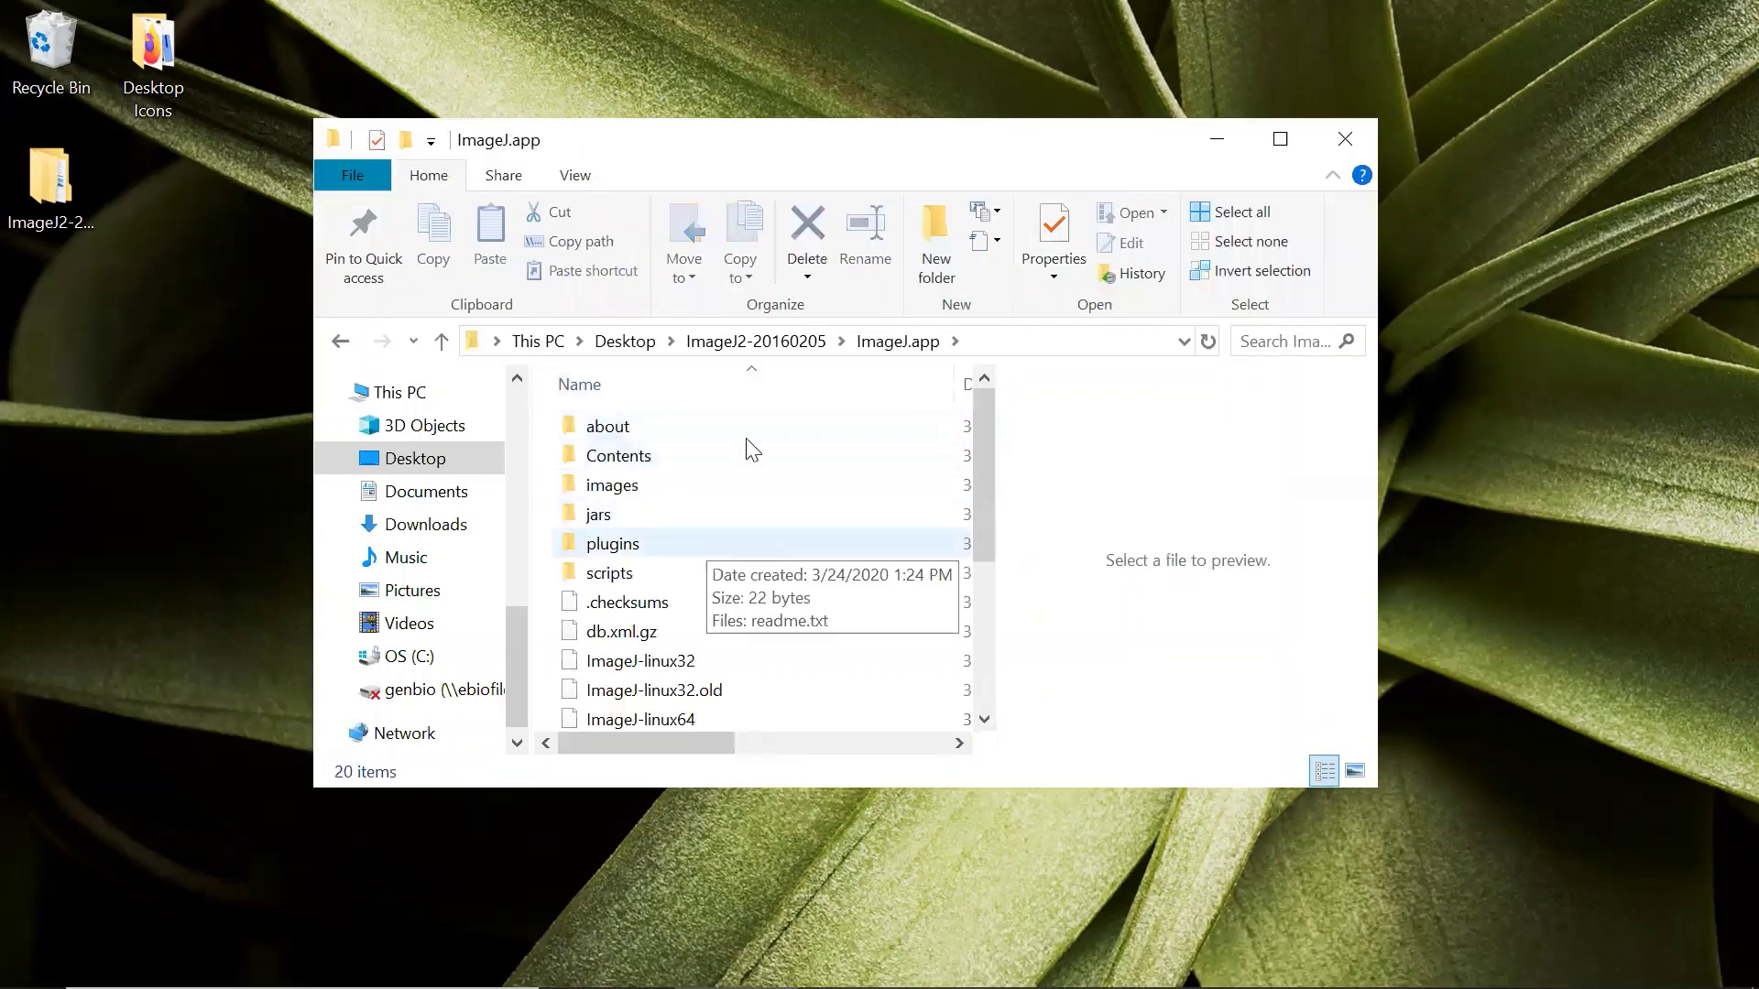
Launch ImageJ-win64.exe from the ImageJ.app folder and let the update check finish
drag(825, 119, 825, 70)
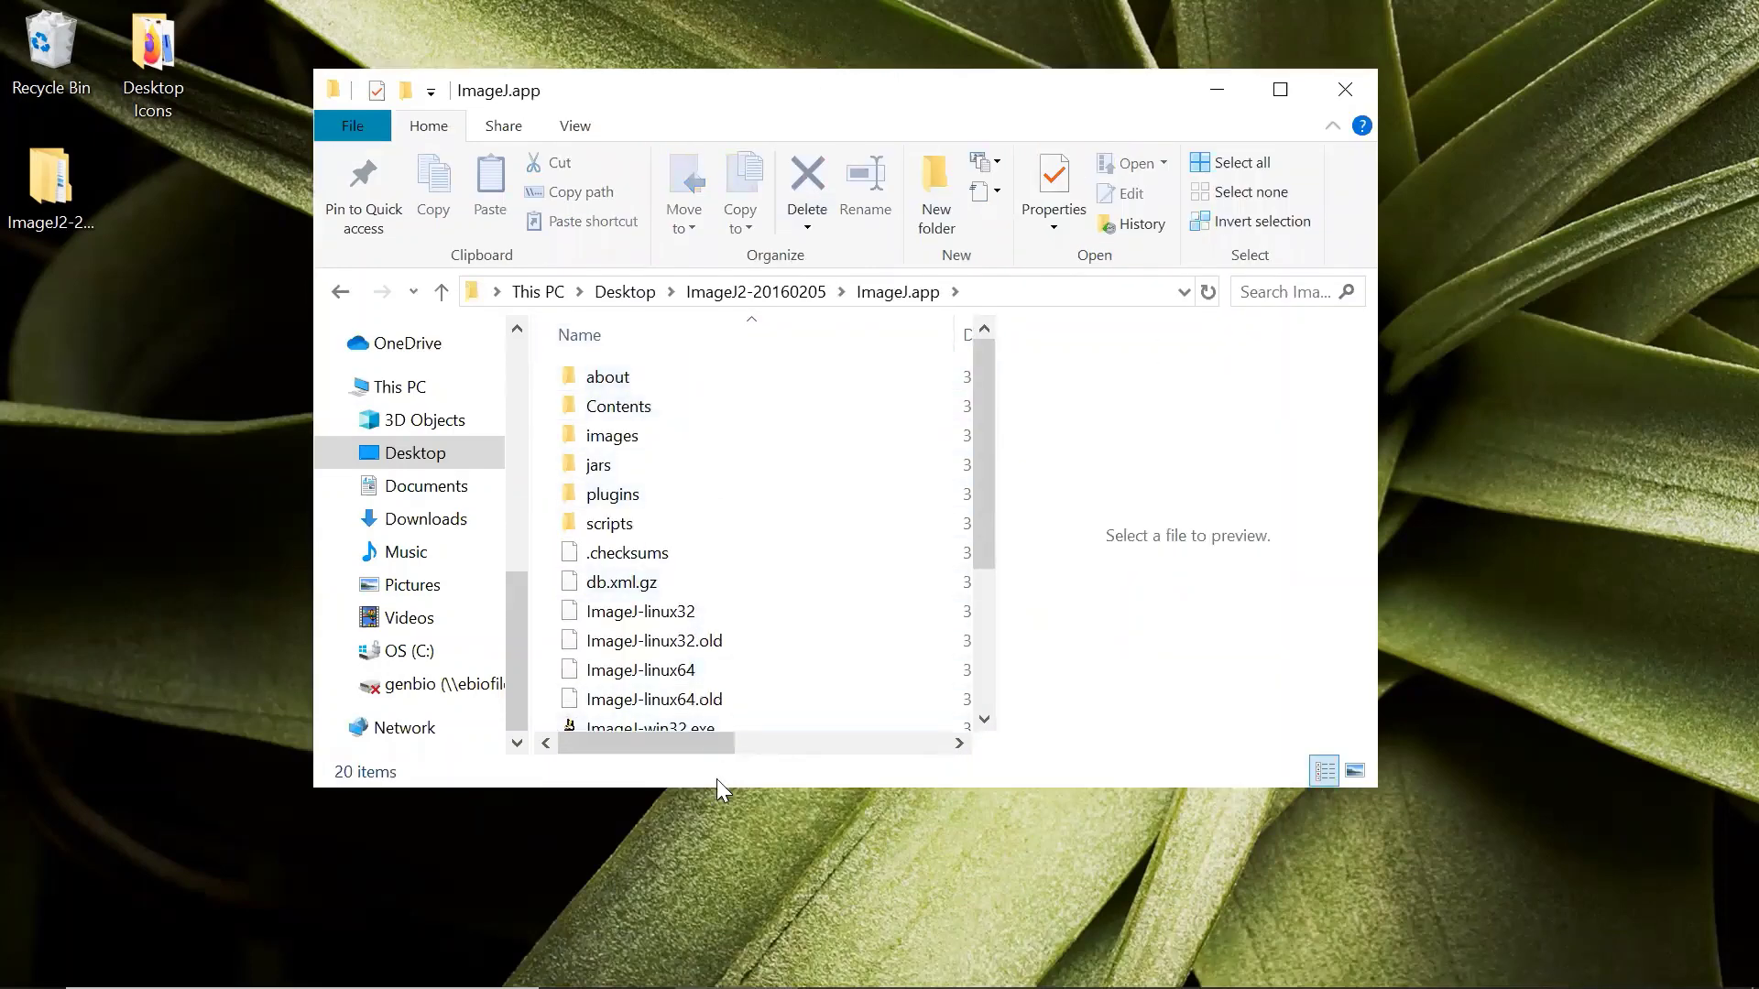
drag(729, 787, 729, 927)
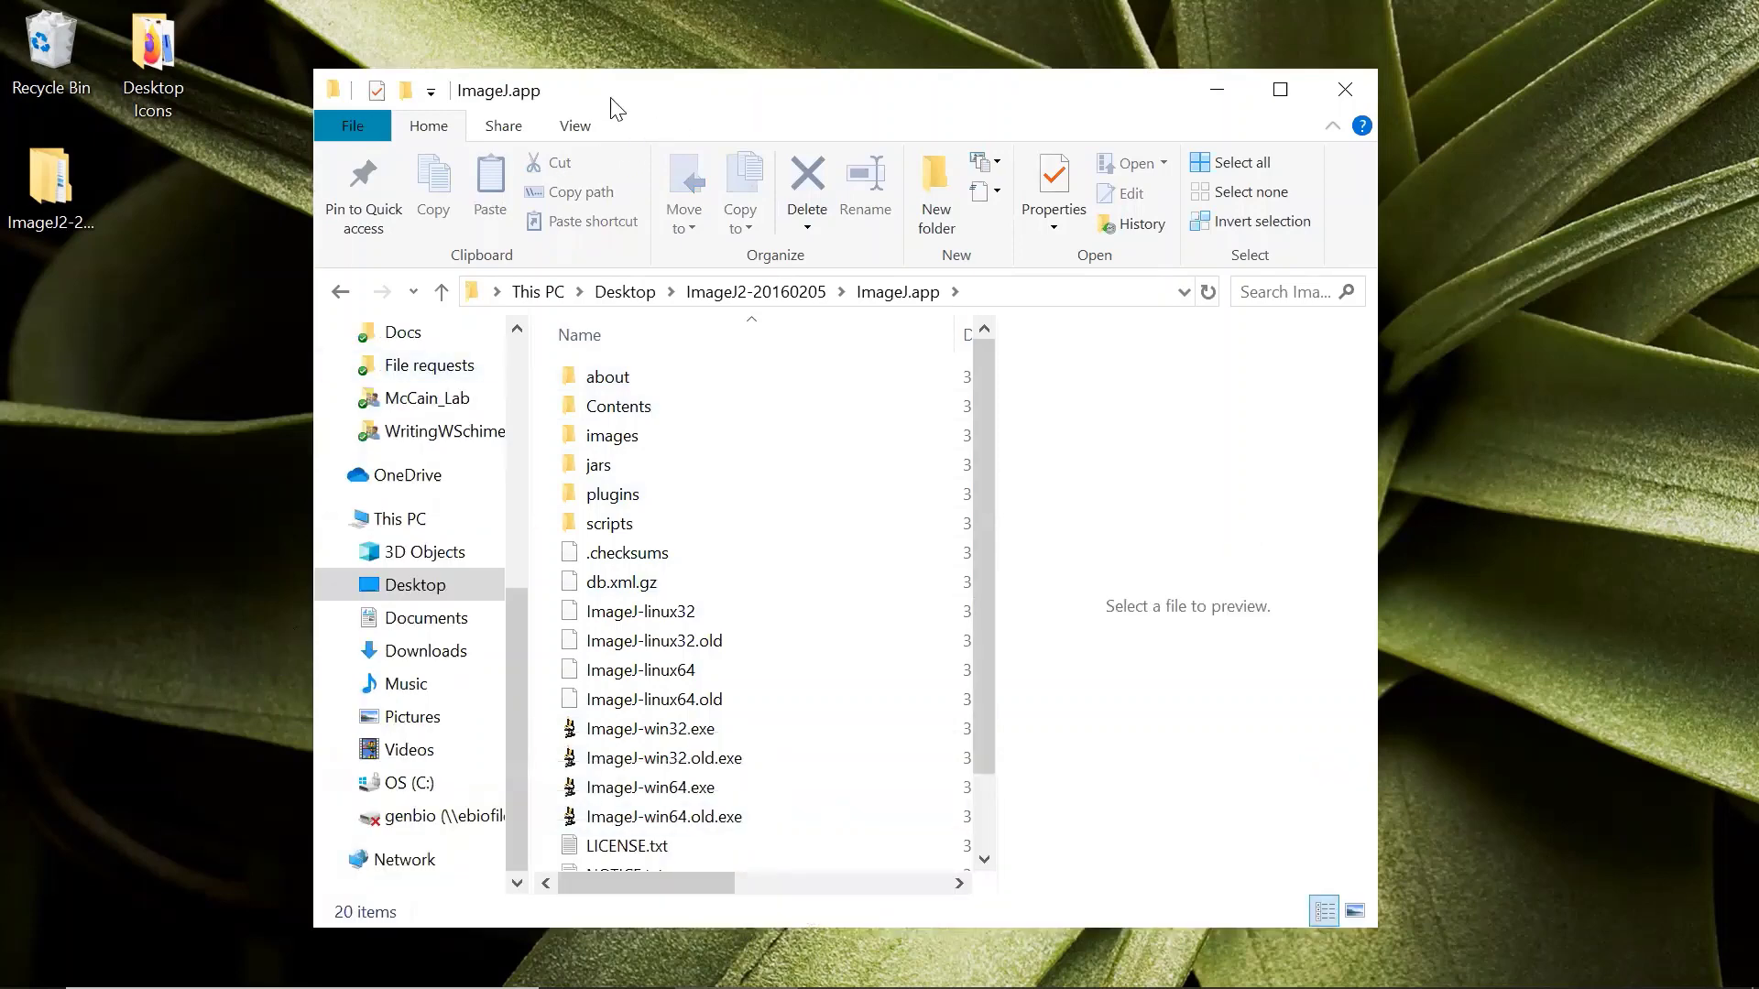
drag(414, 89, 175, 81)
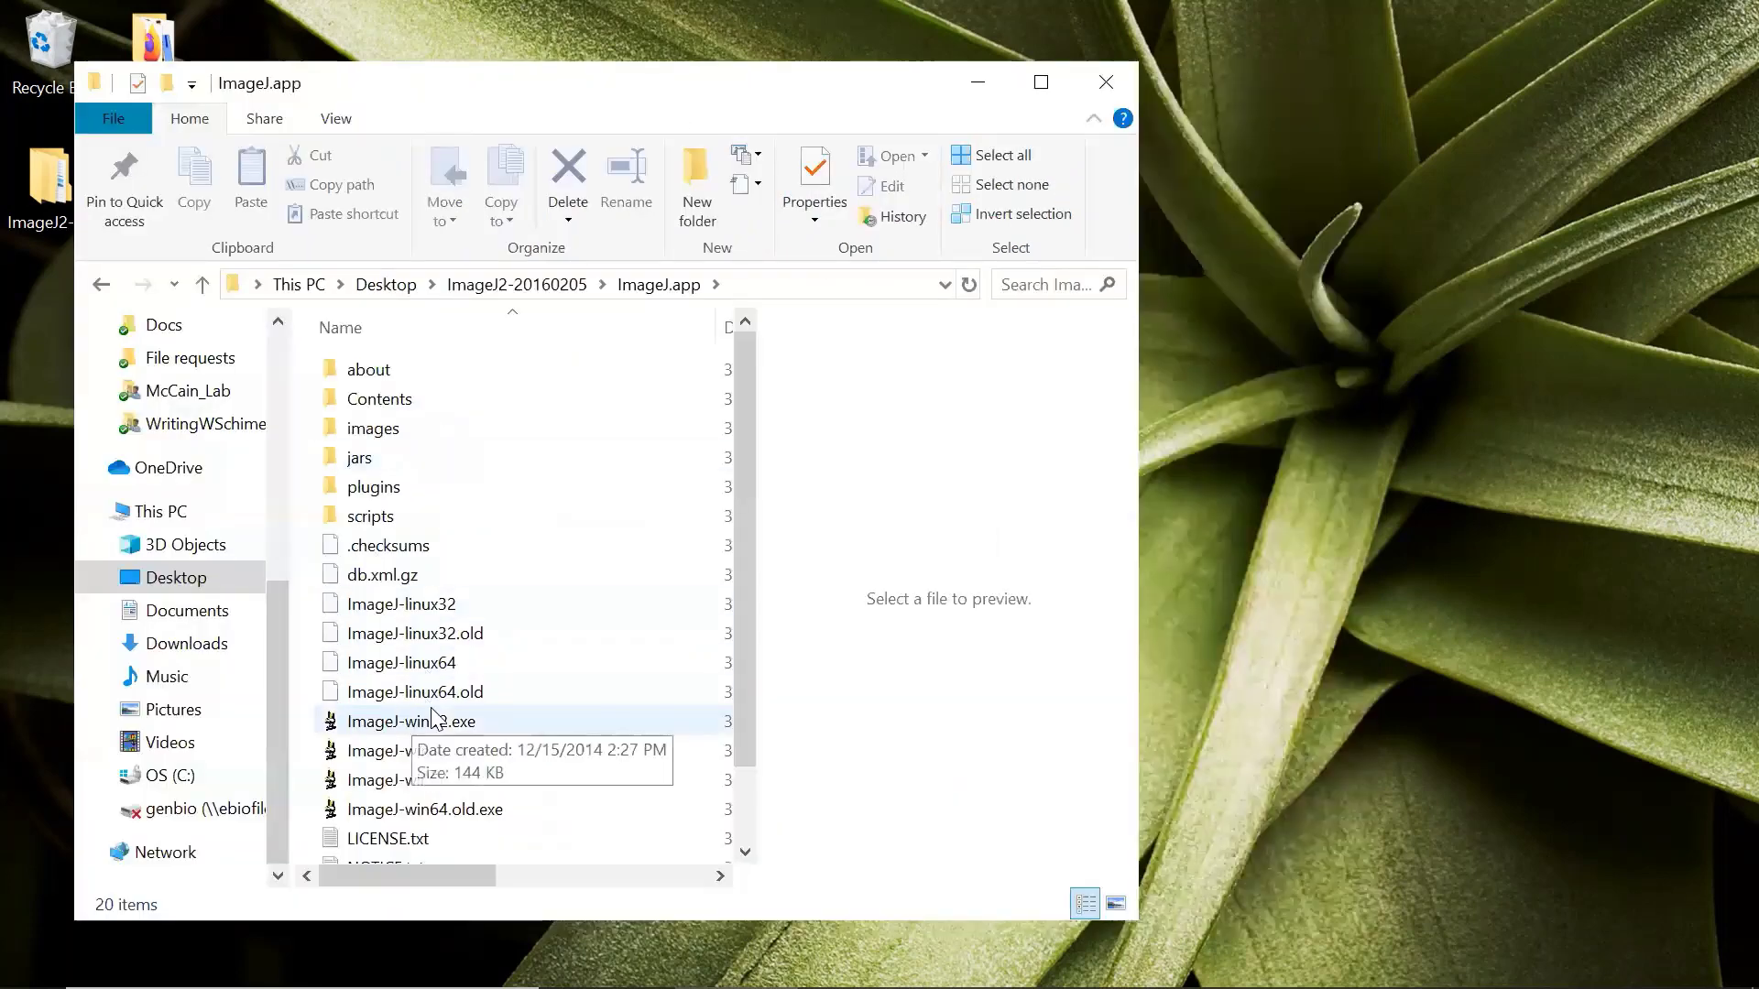
scroll(416, 719, down, 1)
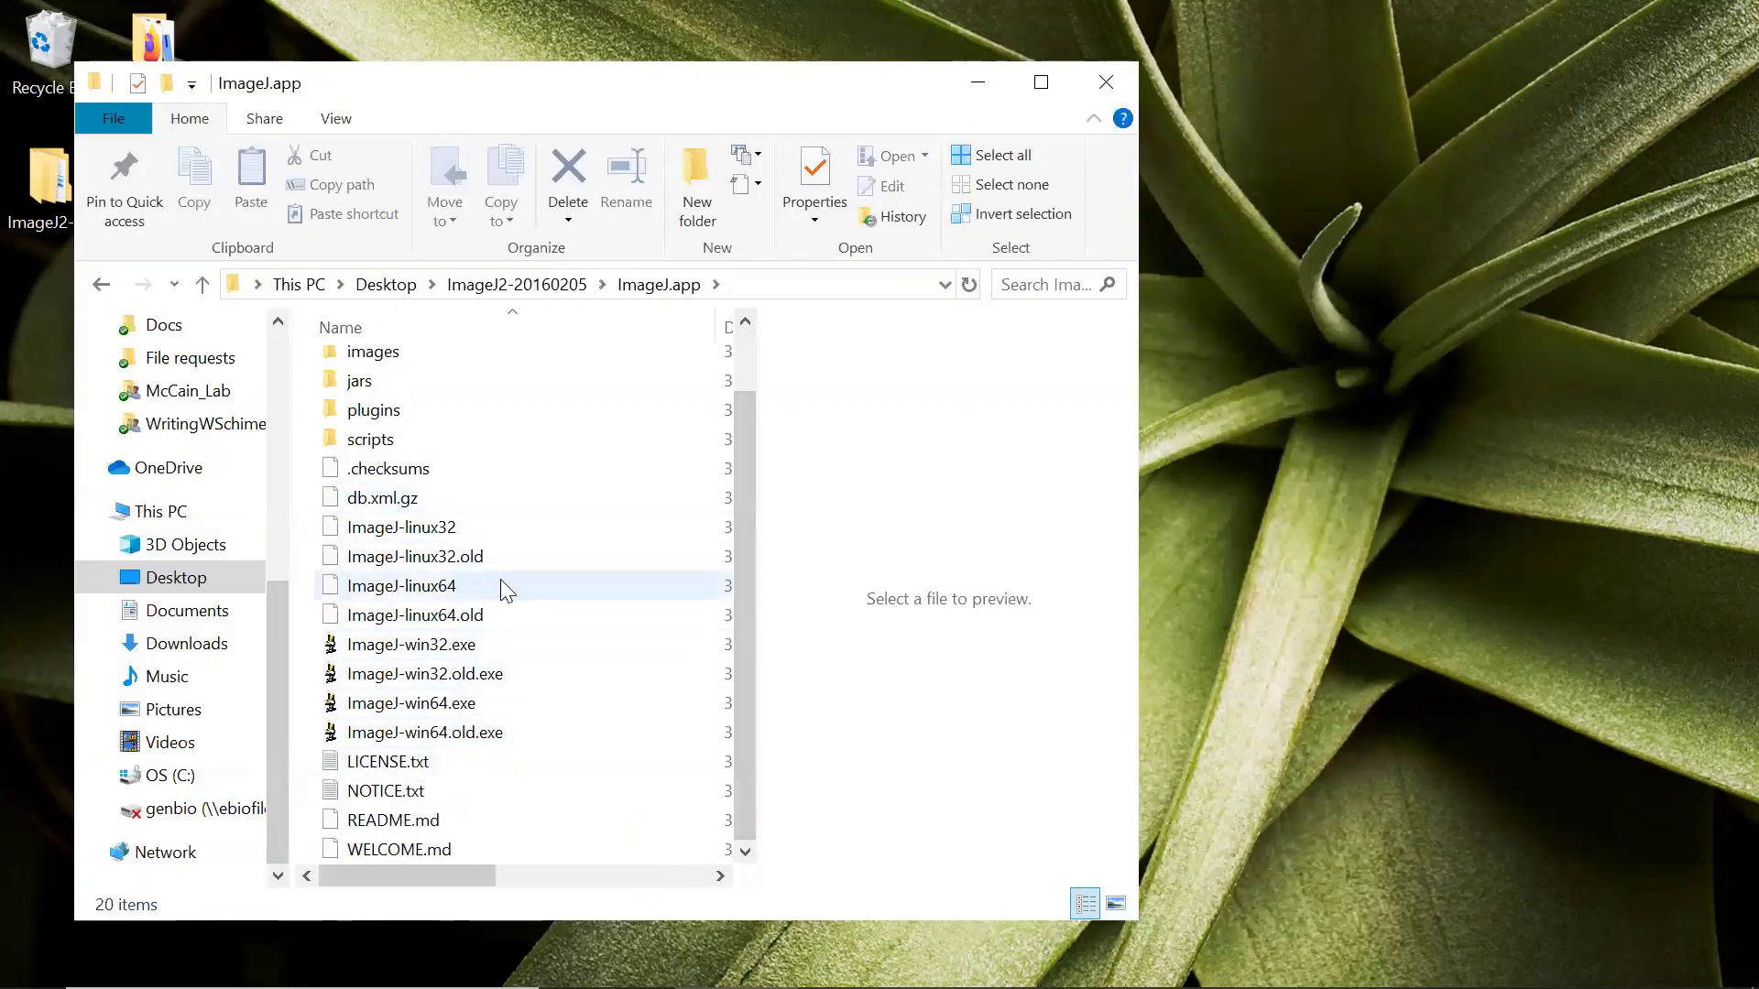
click(424, 715)
double_click(424, 714)
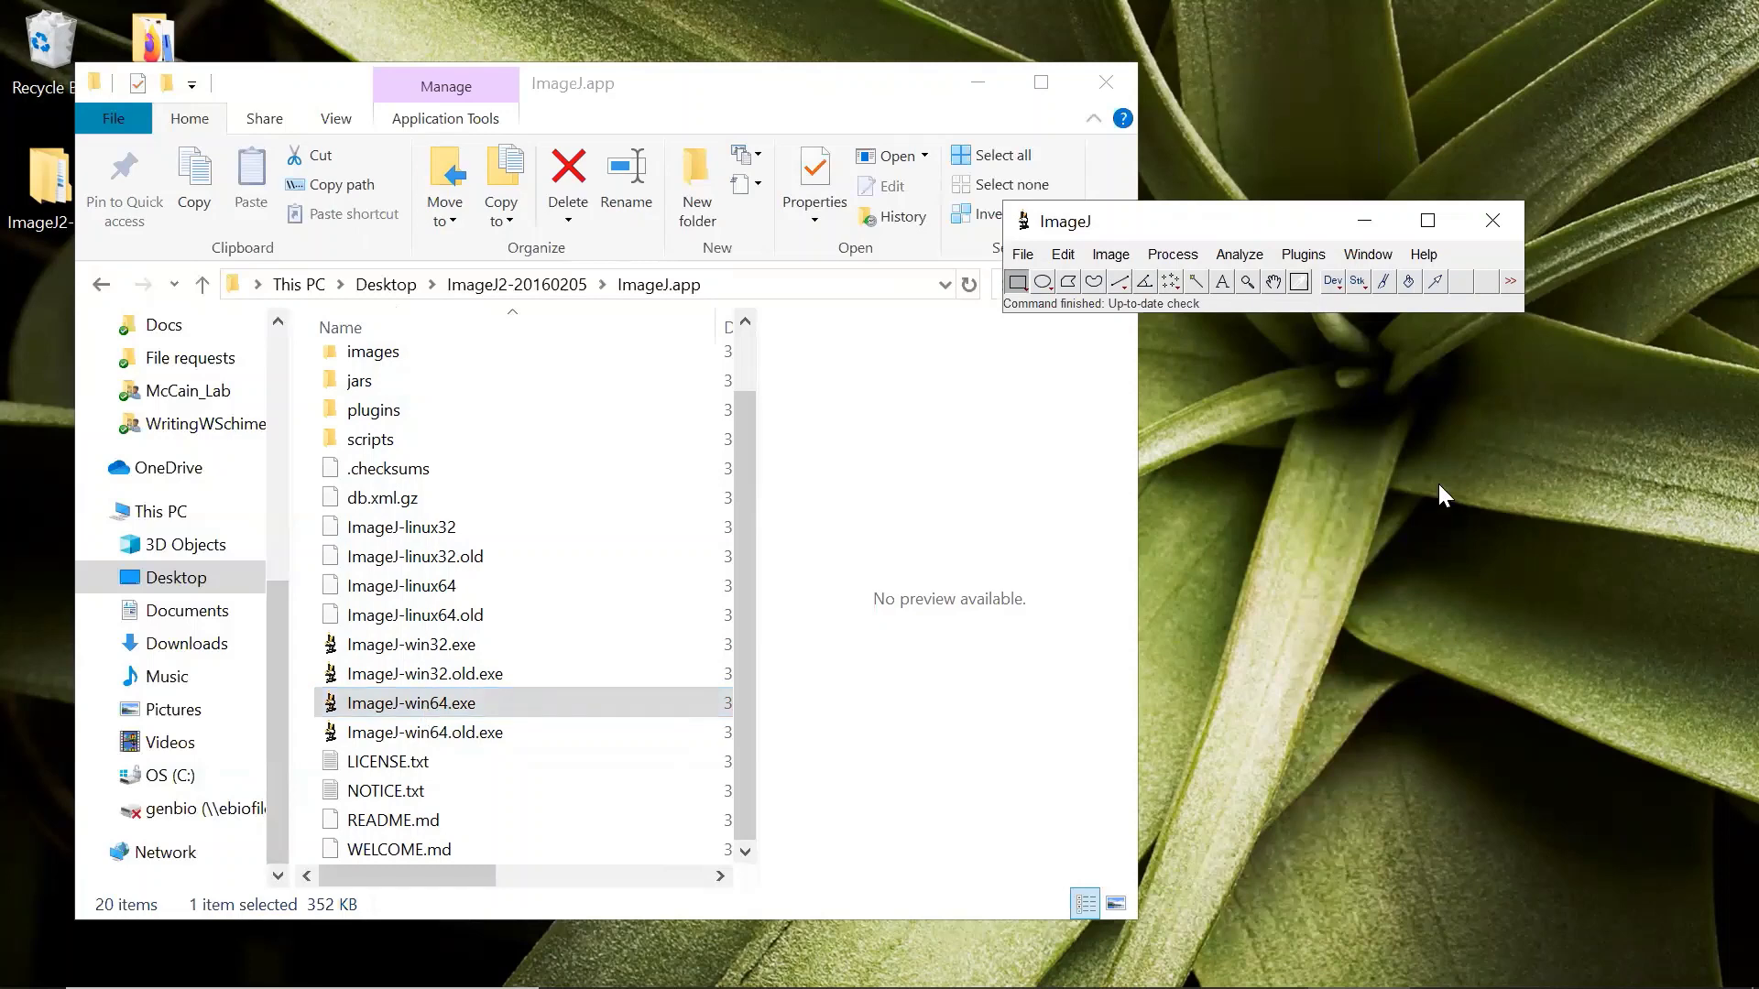
mouse_move(1122, 985)
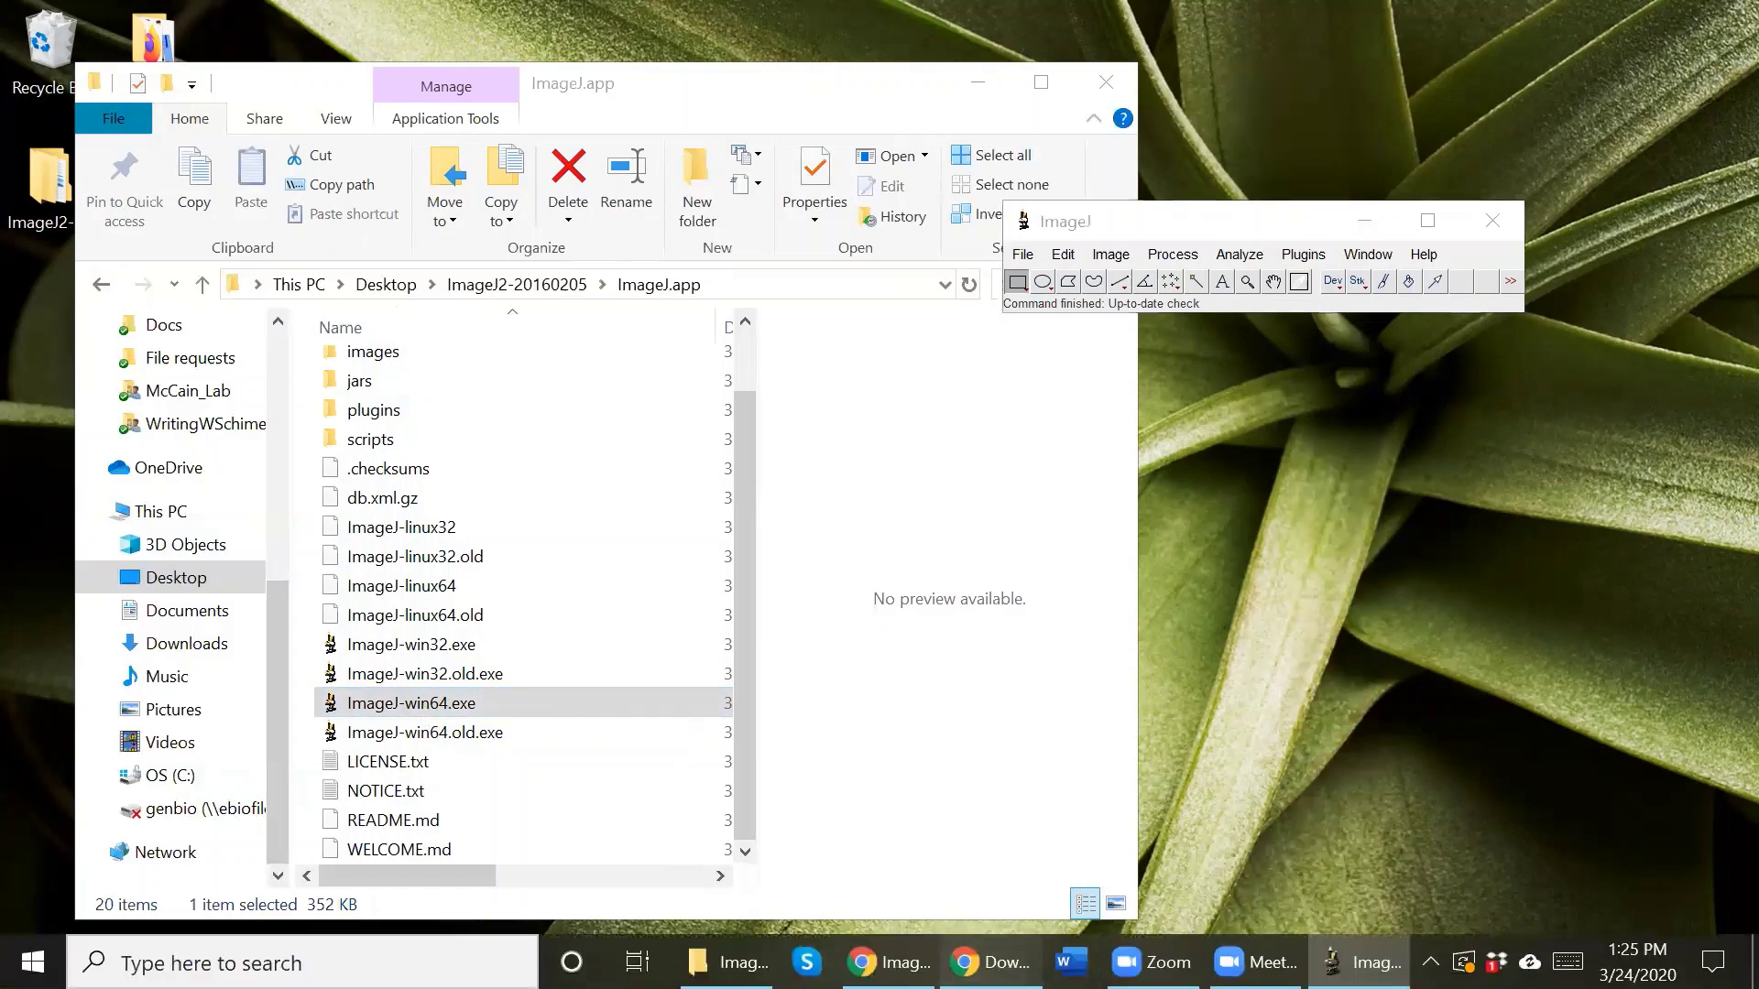
click(994, 962)
scroll(965, 601, down, 8)
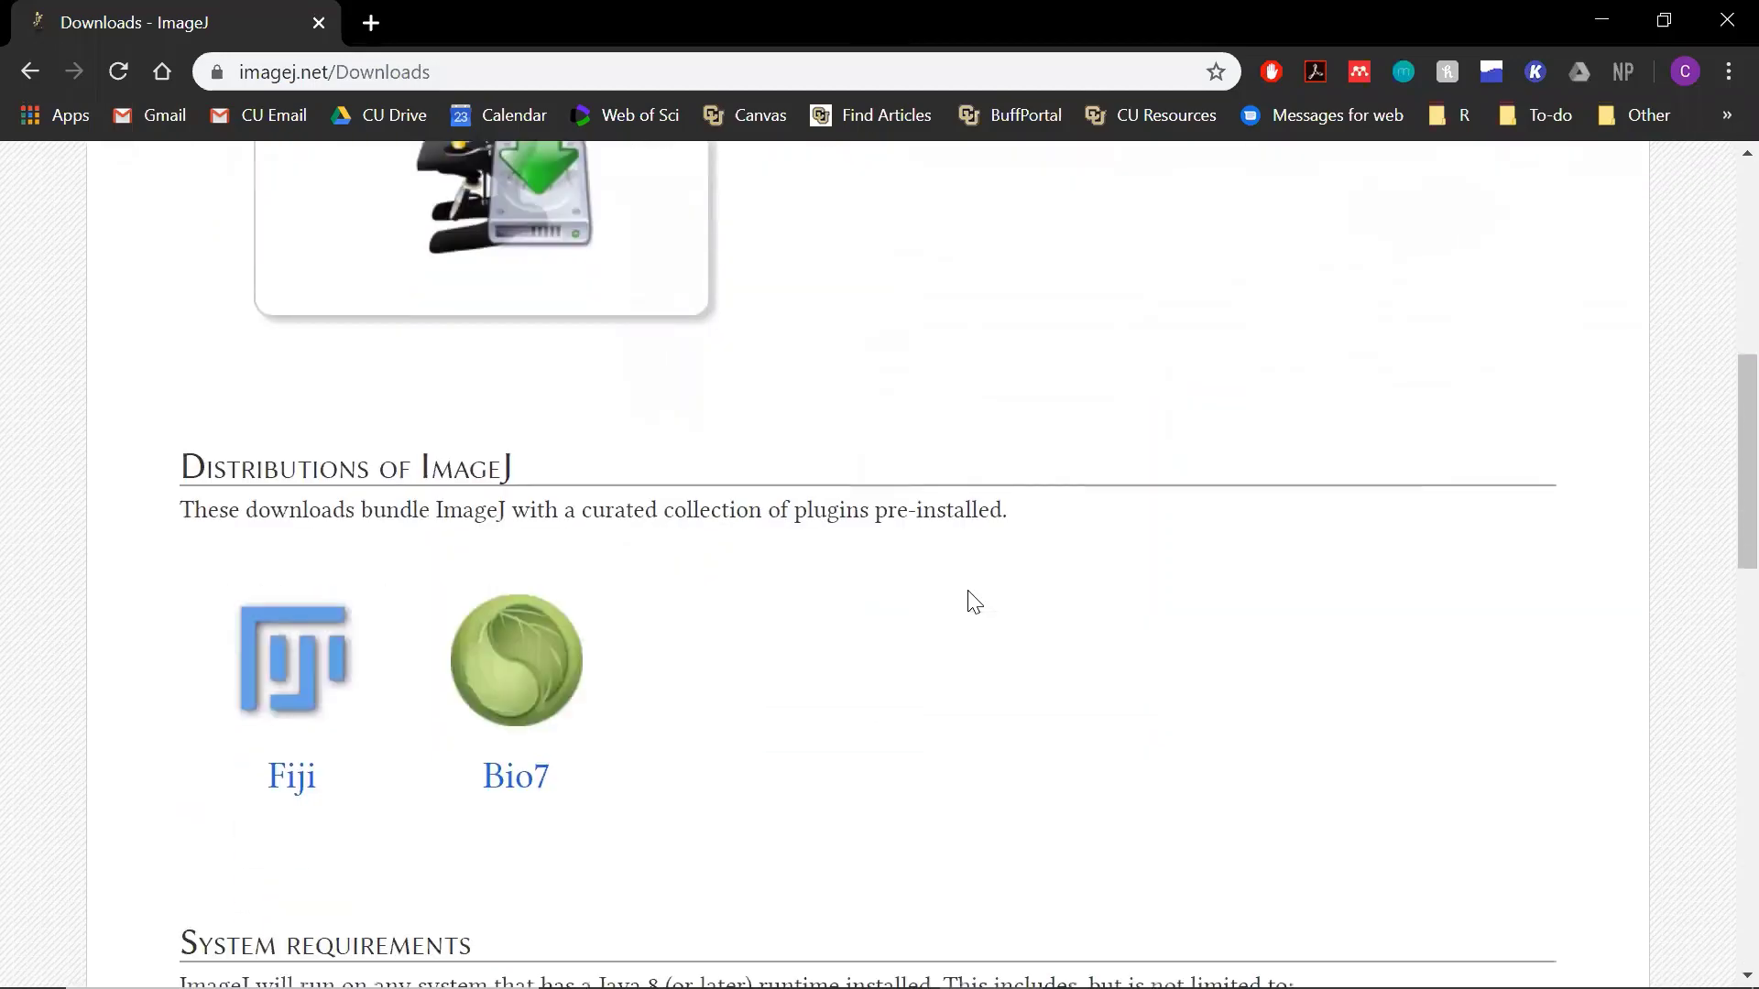
scroll(973, 602, down, 8)
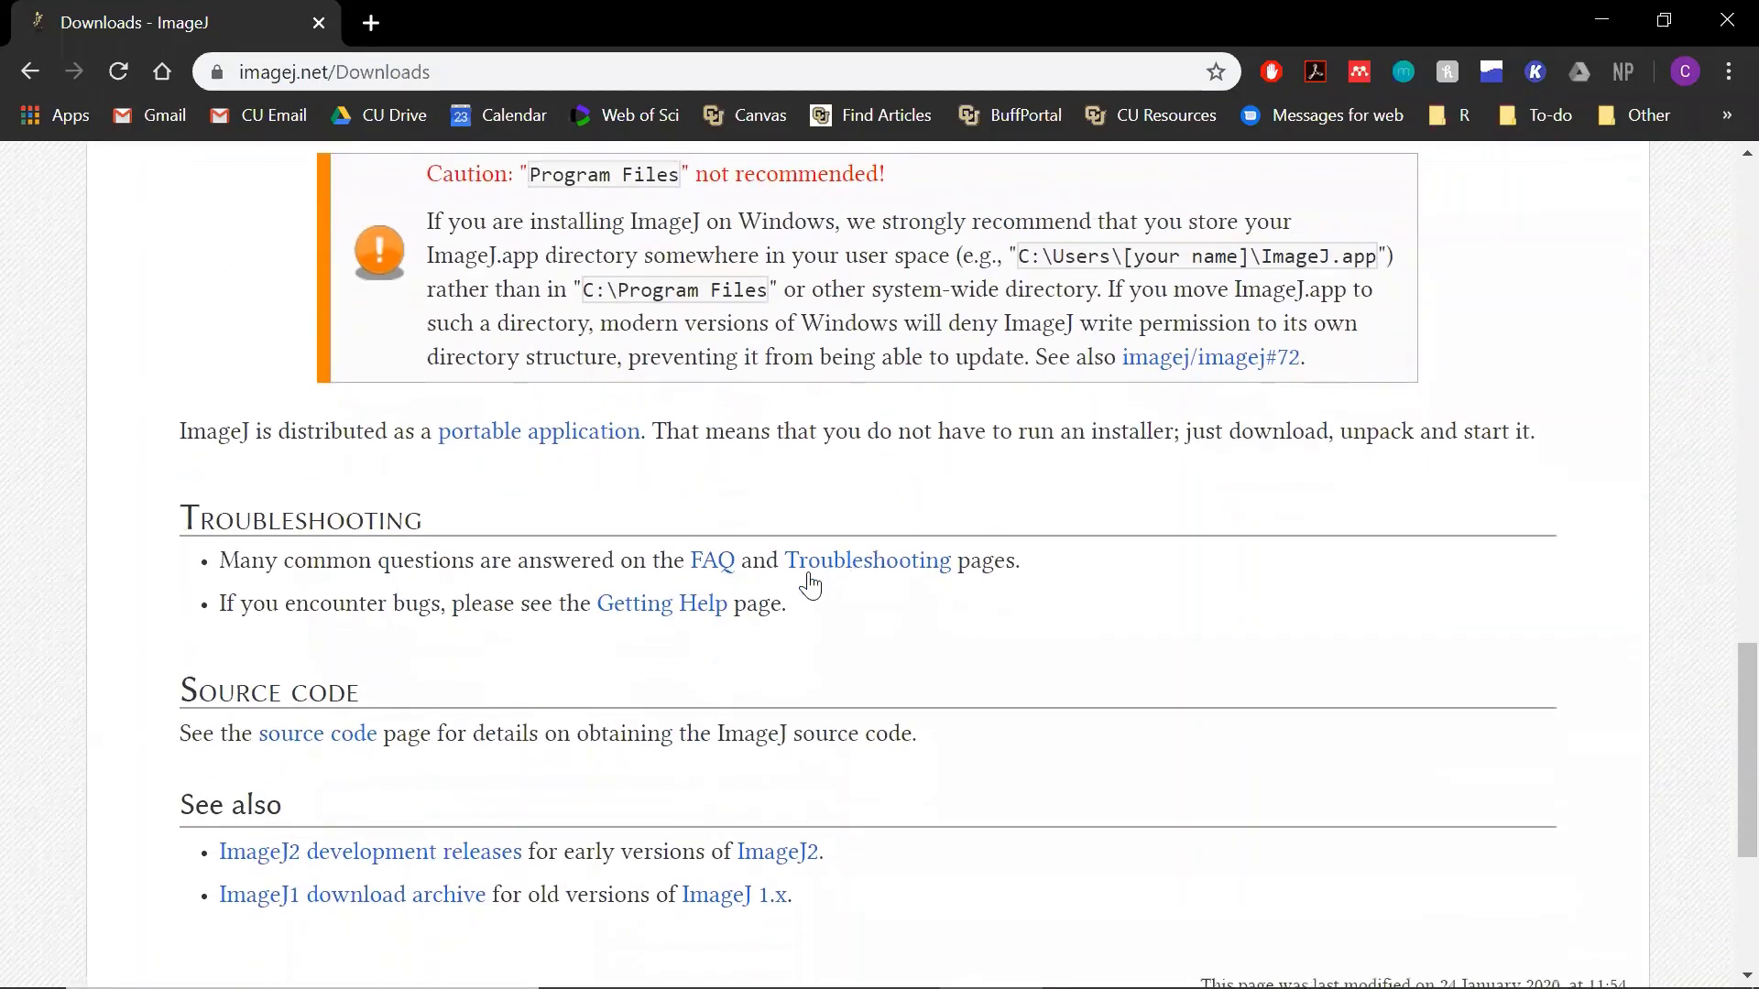
click(1606, 20)
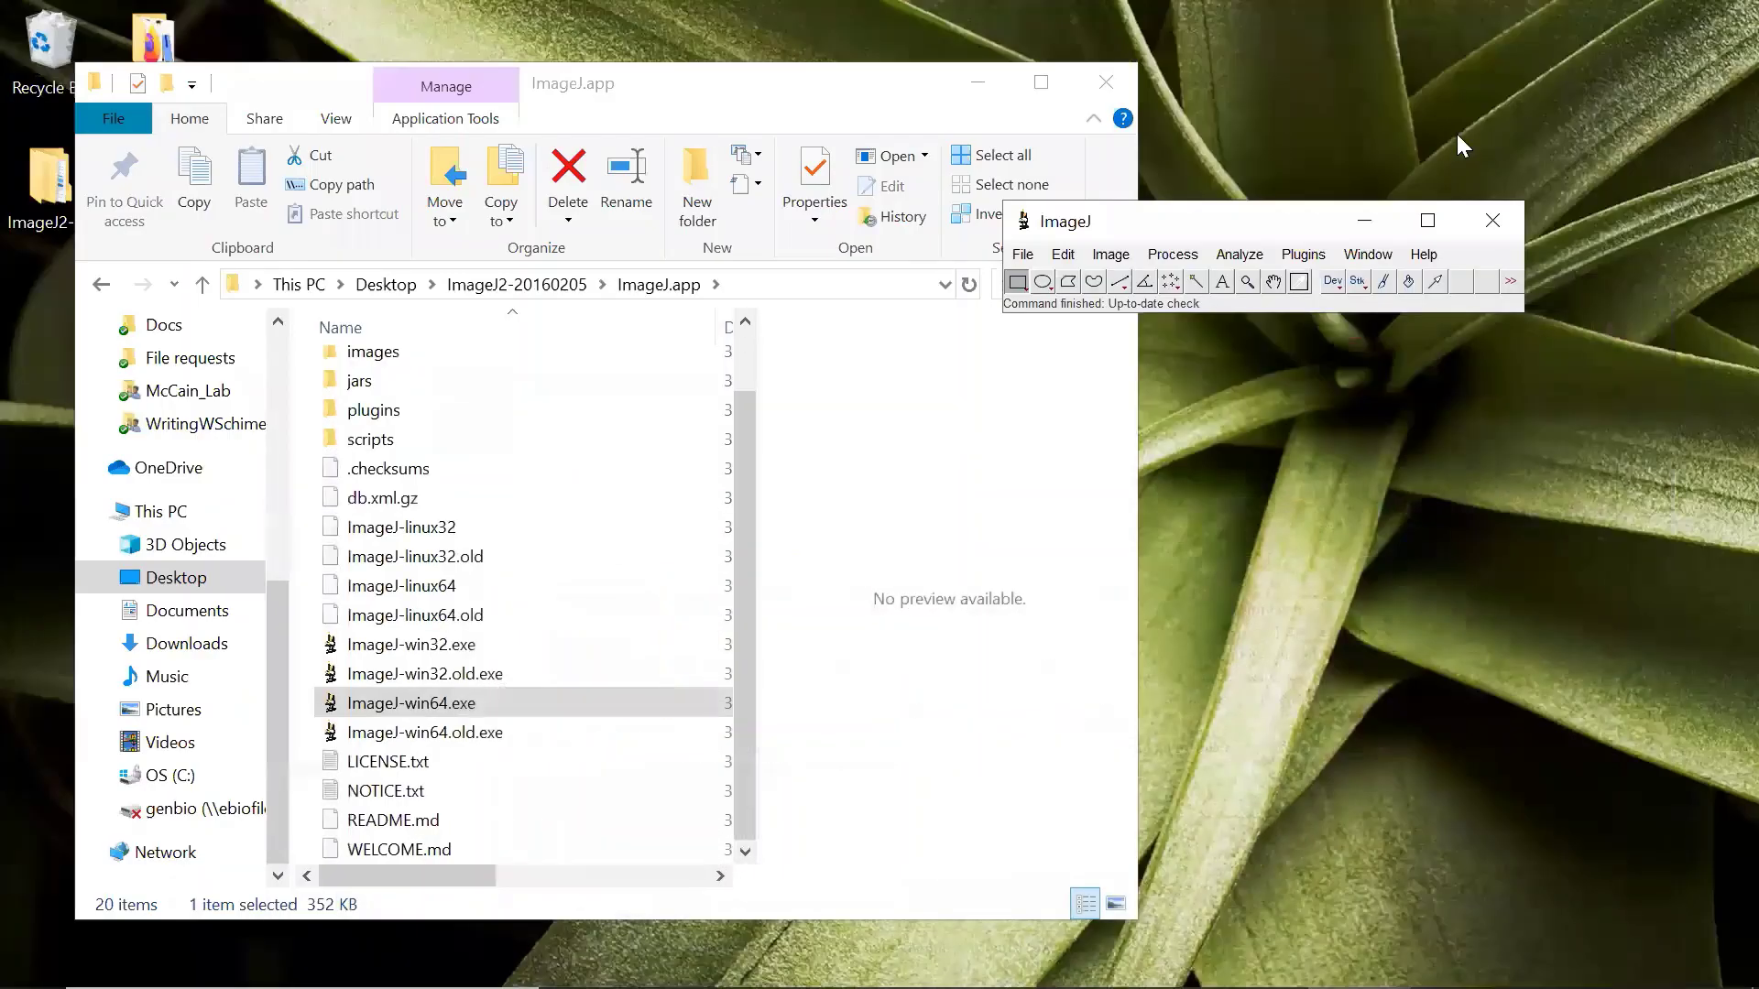
Restart ImageJ and drag a new ImageJ-win64.exe shortcut onto the desktop
click(1490, 222)
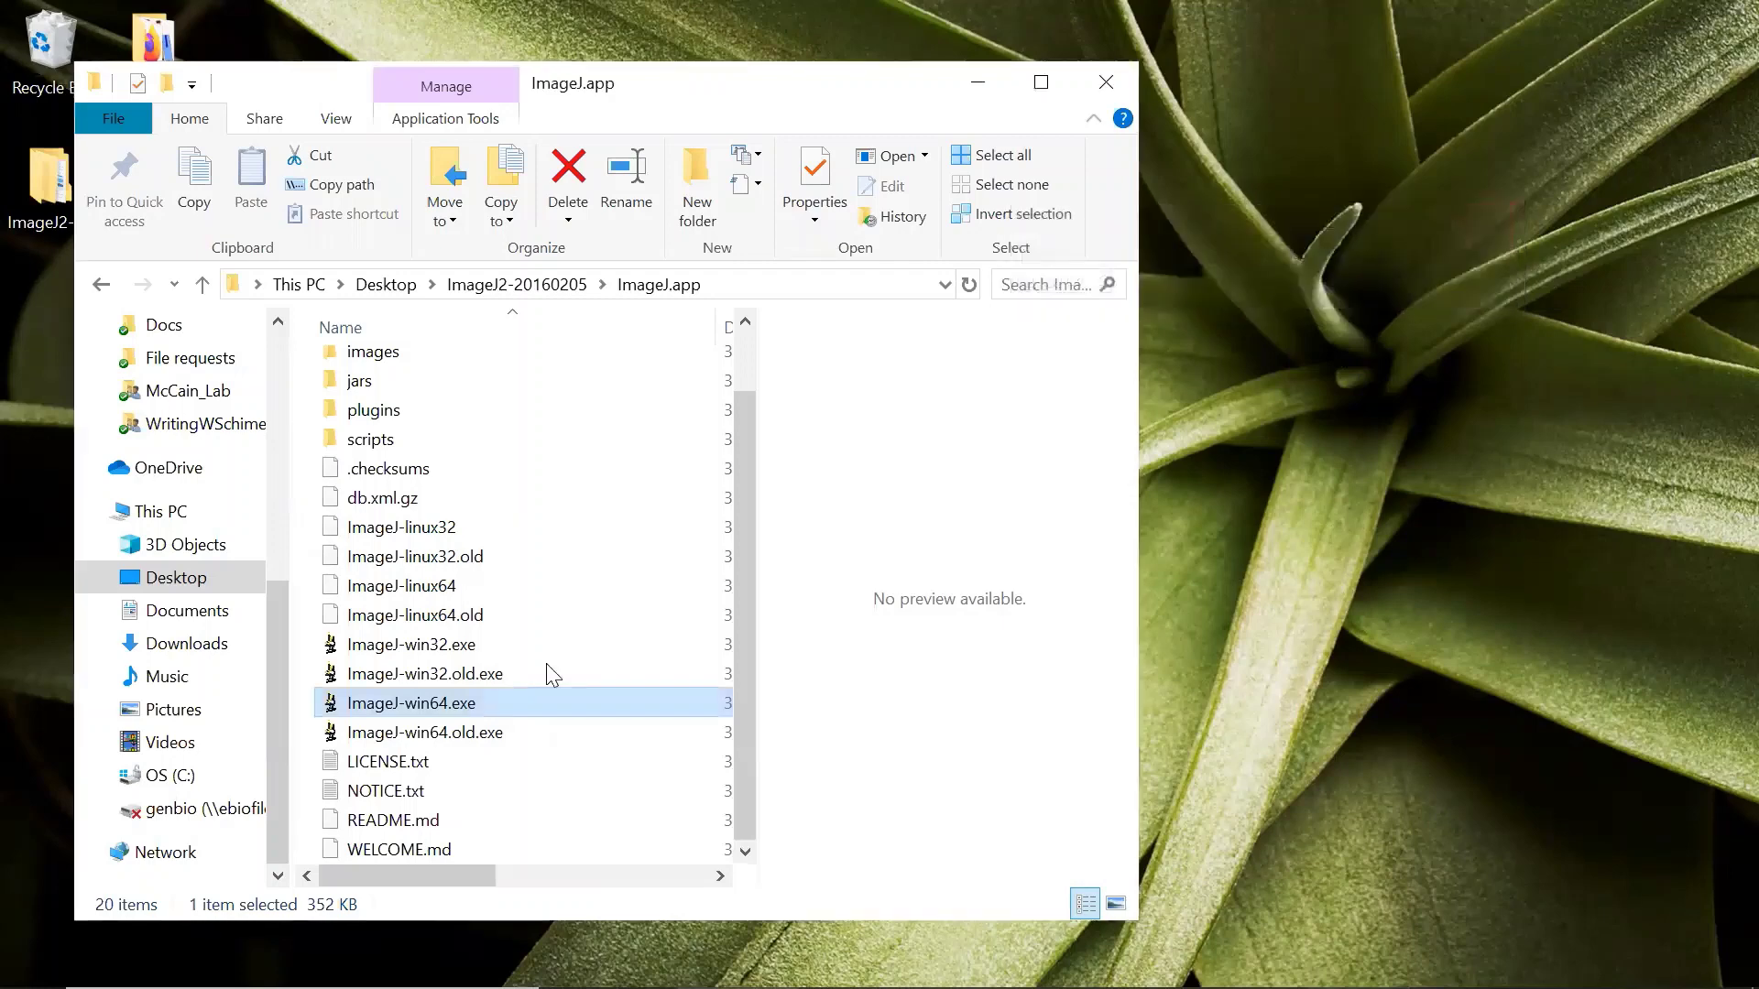
double_click(386, 707)
right_click(387, 707)
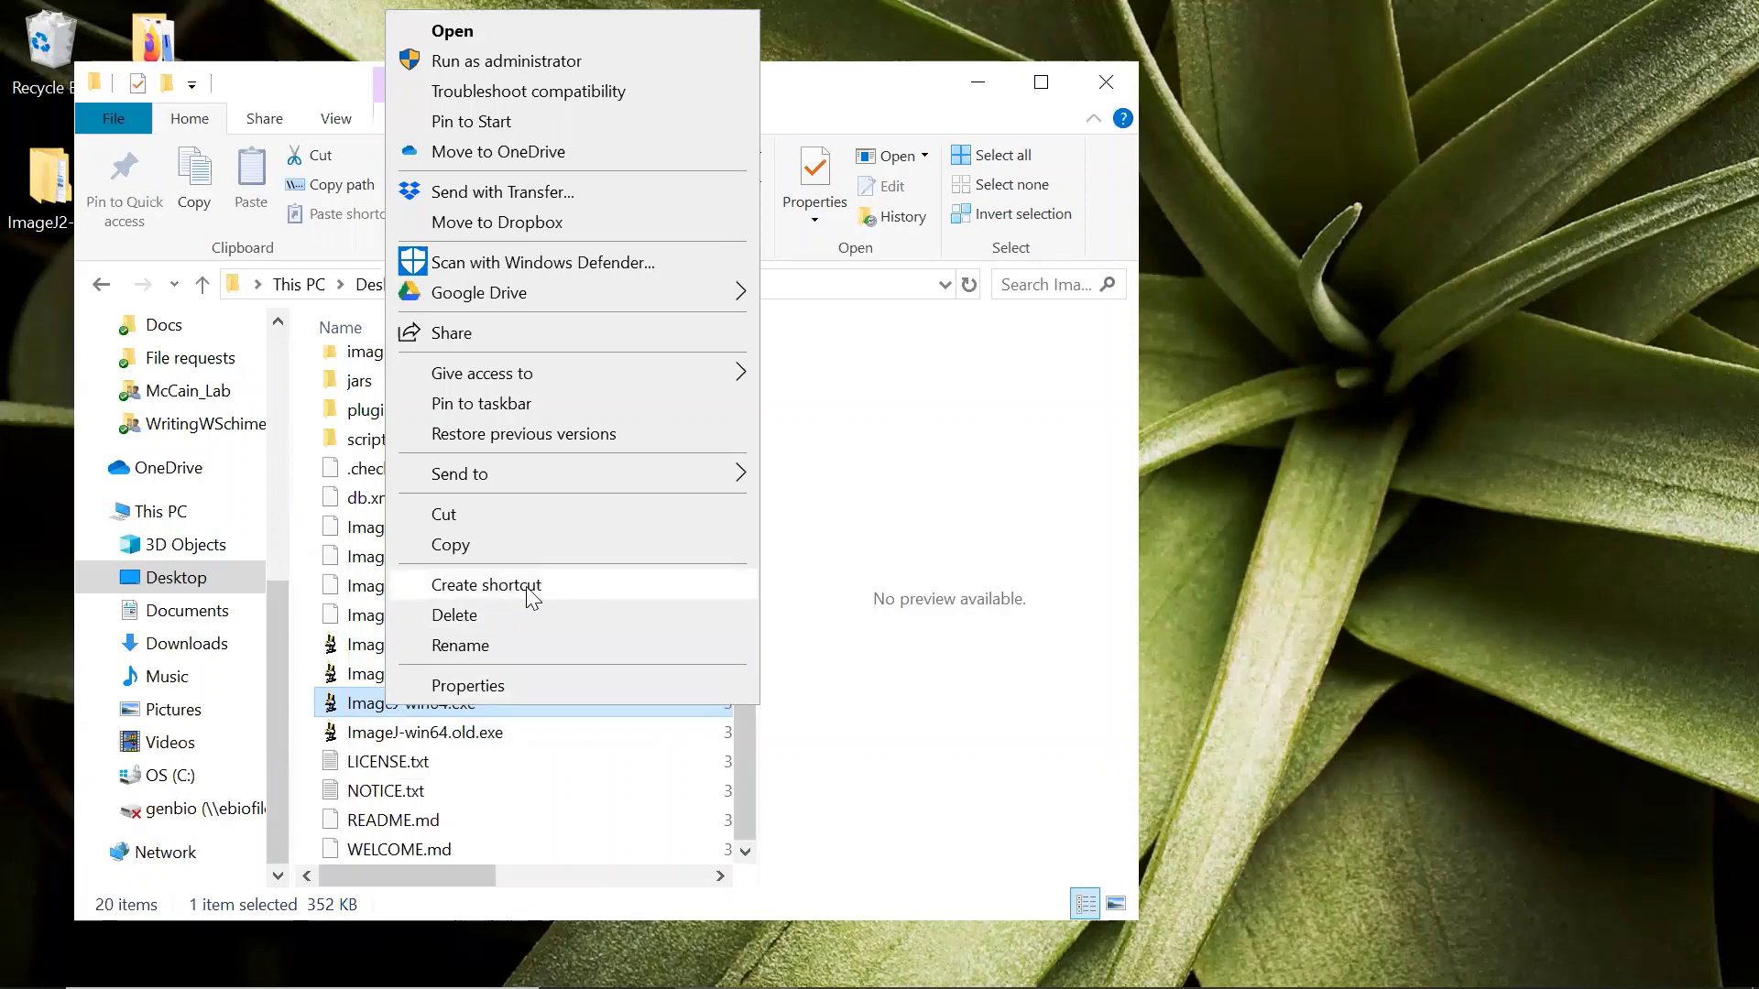
click(486, 586)
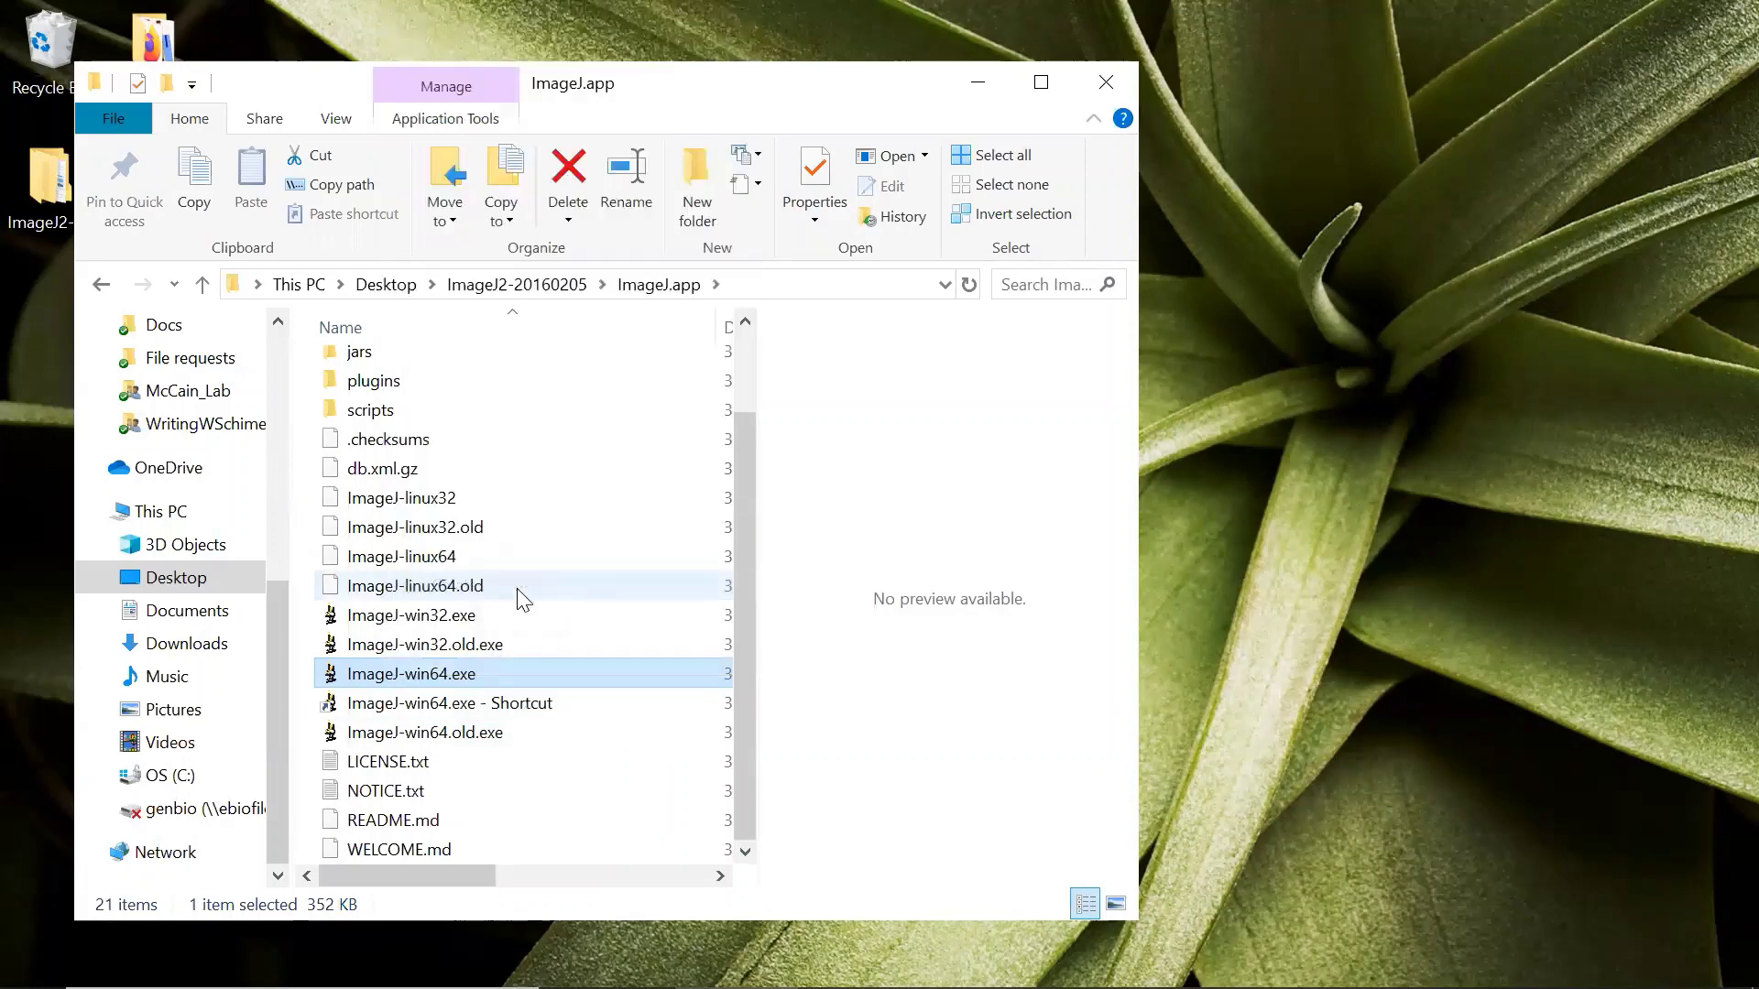
click(503, 713)
drag(503, 712, 1484, 320)
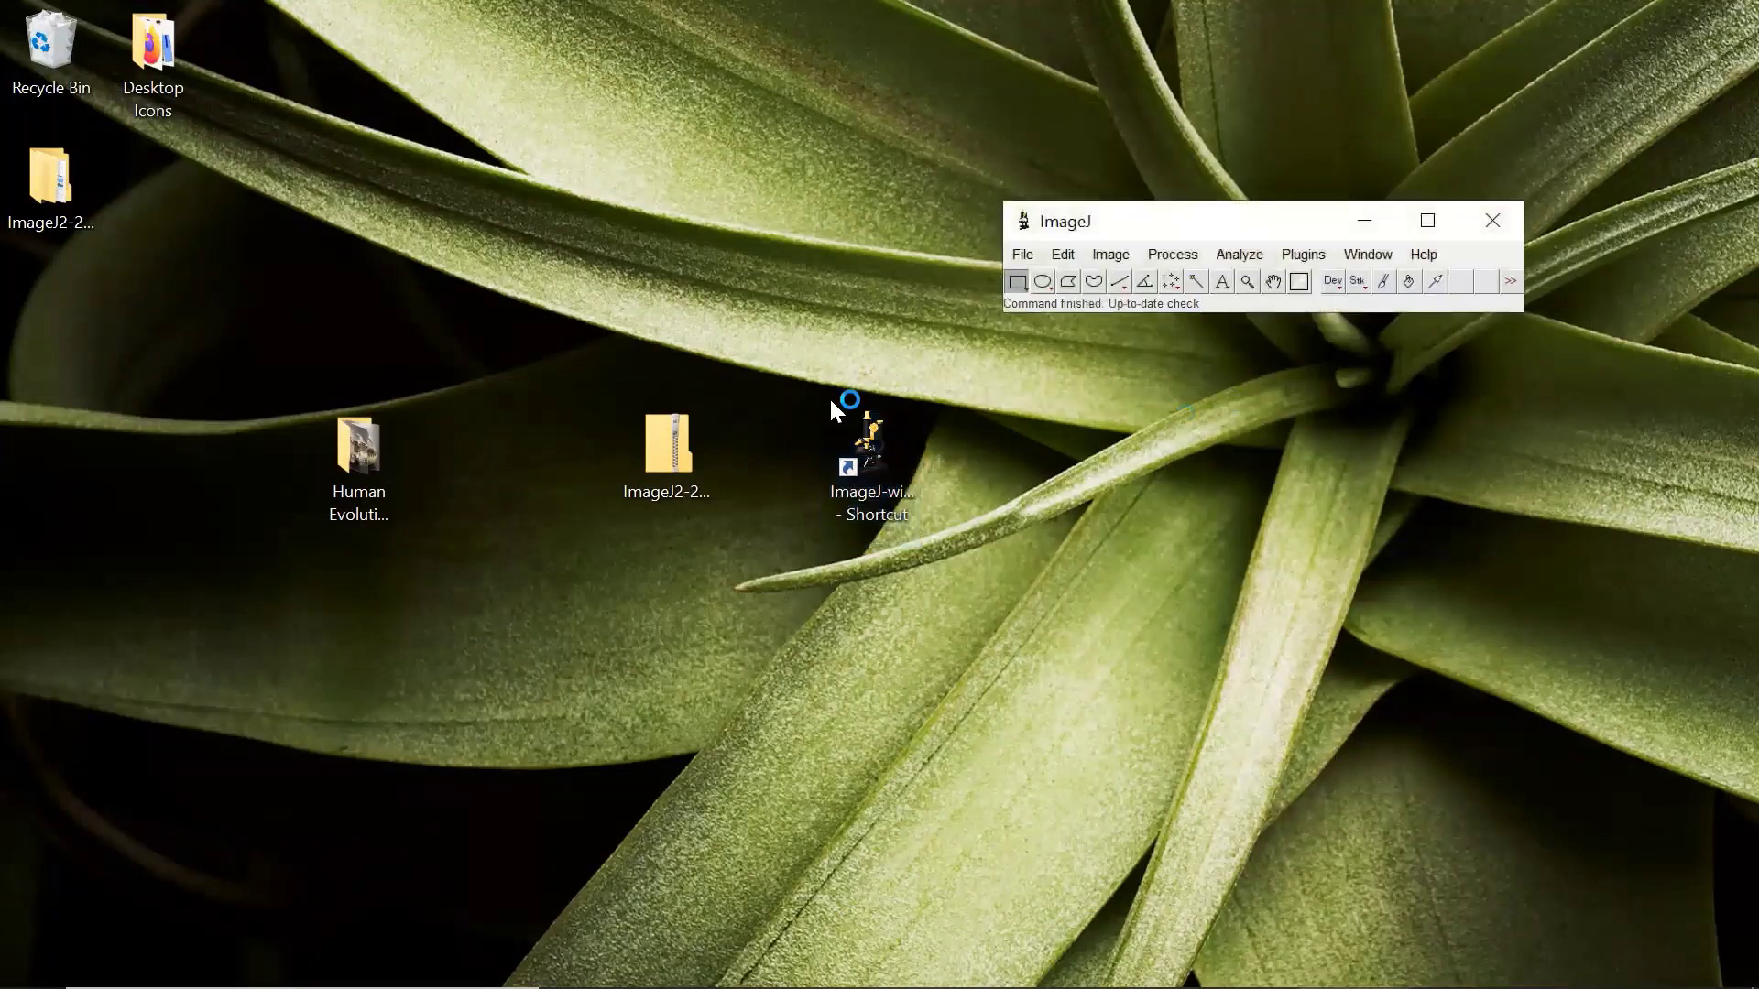
Place the ImageJ shortcut left of the zip and bring the ImageJ toolbar window forward
drag(889, 462, 577, 458)
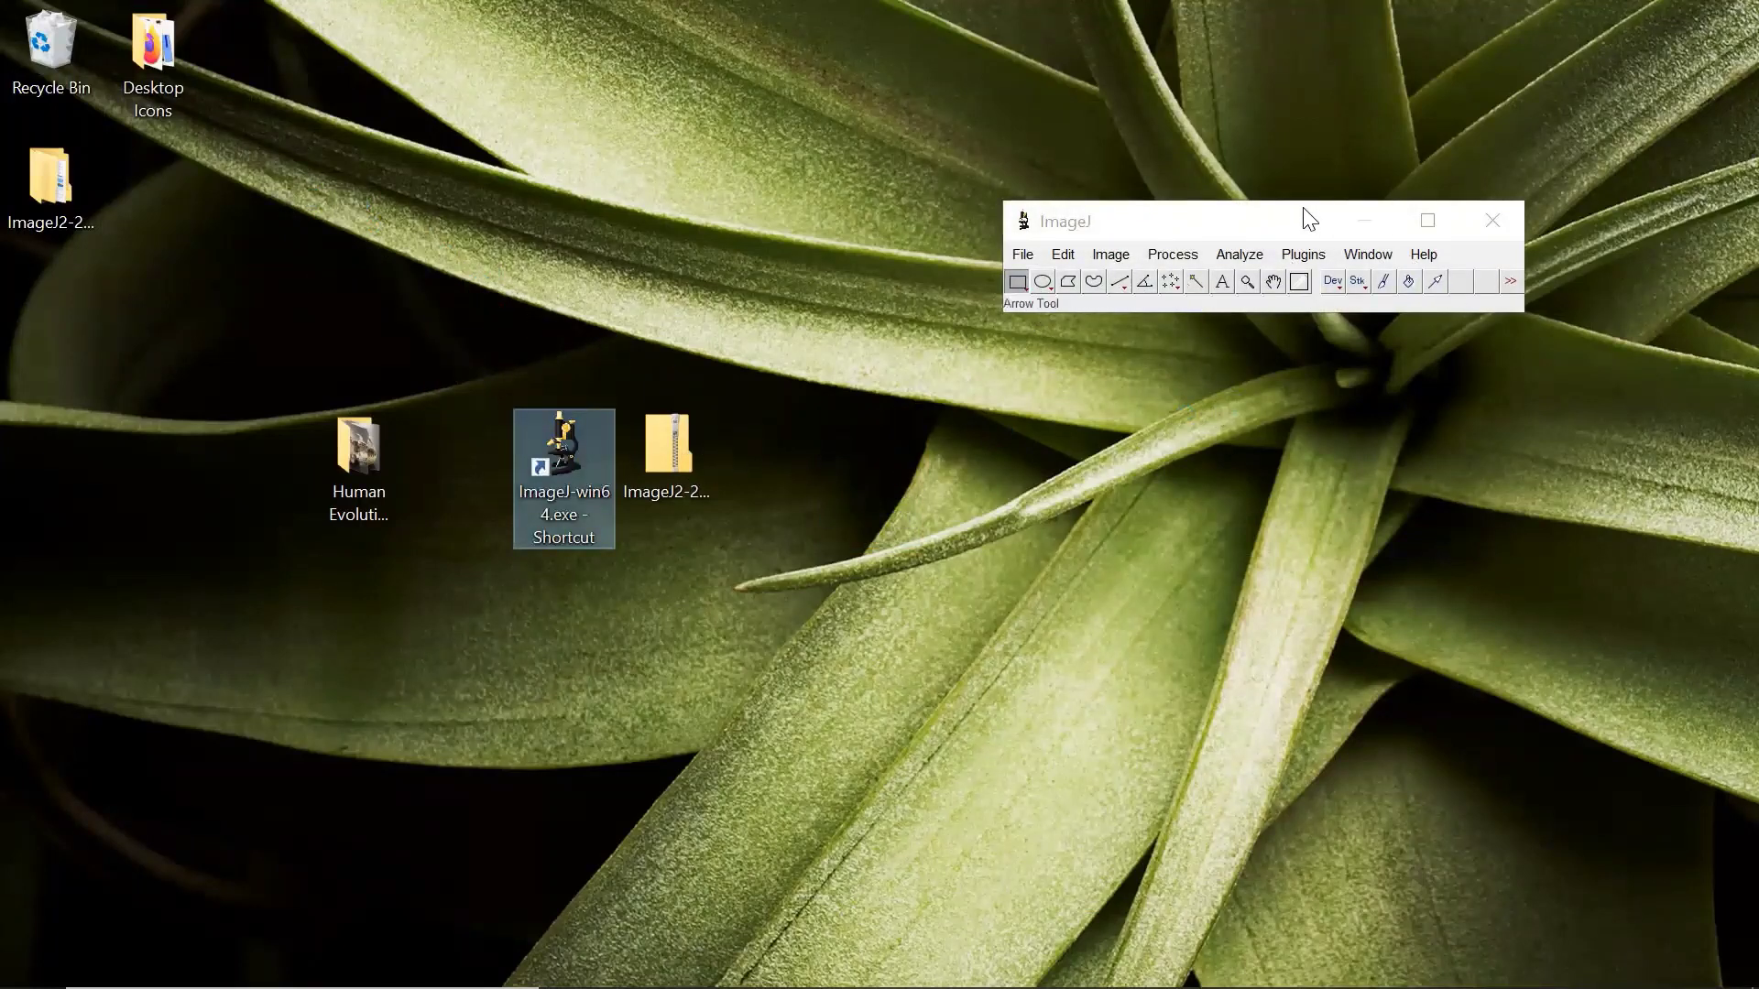
click(1206, 231)
drag(1203, 223, 1195, 210)
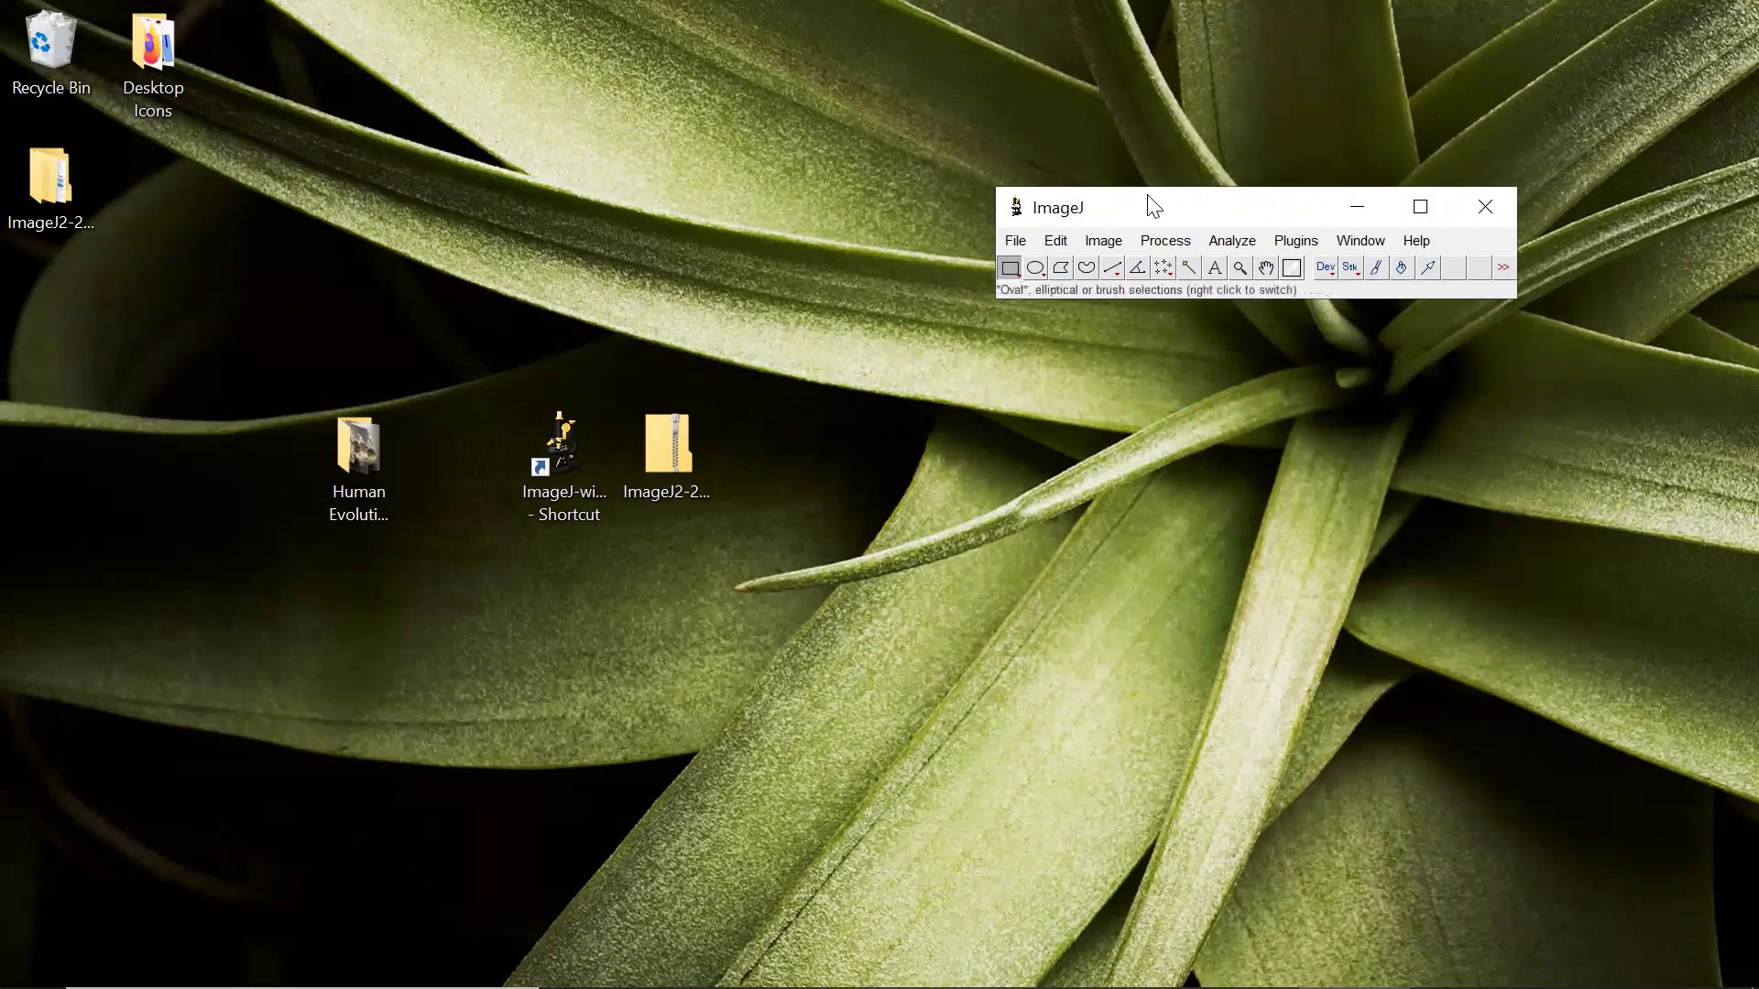
Open the Human Evolution Images folder and drag HE Ruler bottom.JPG onto ImageJ to open it
double_click(361, 473)
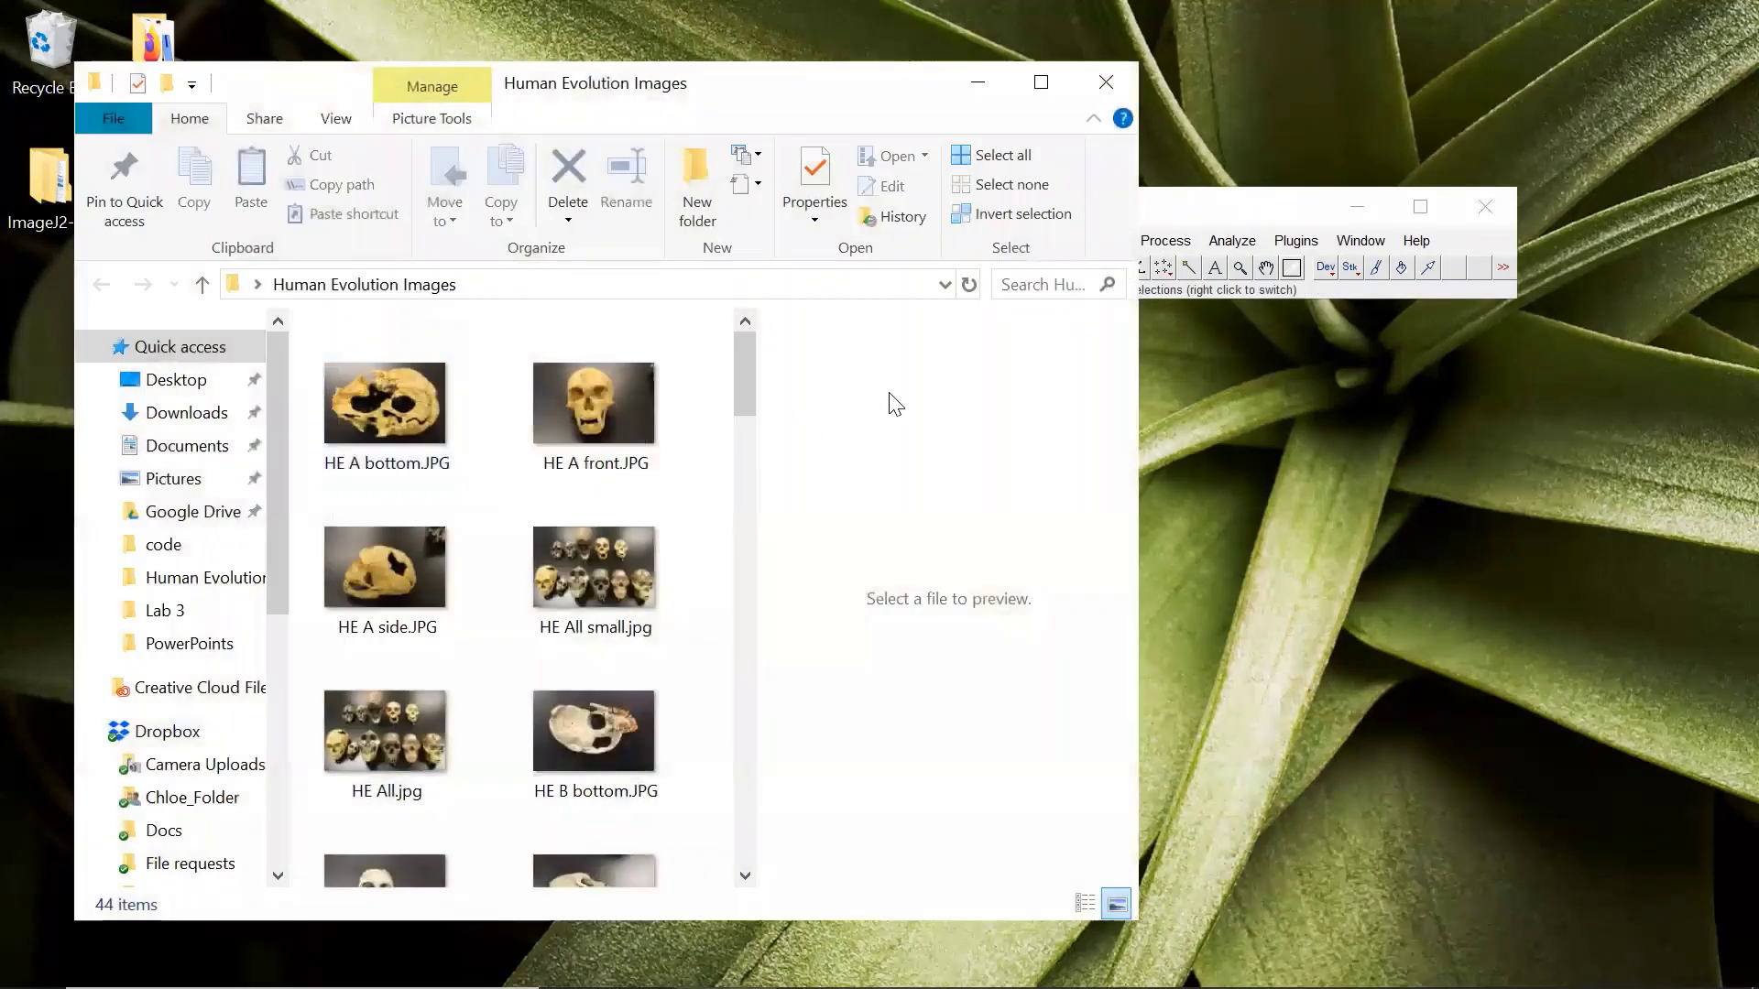
scroll(476, 499, down, 15)
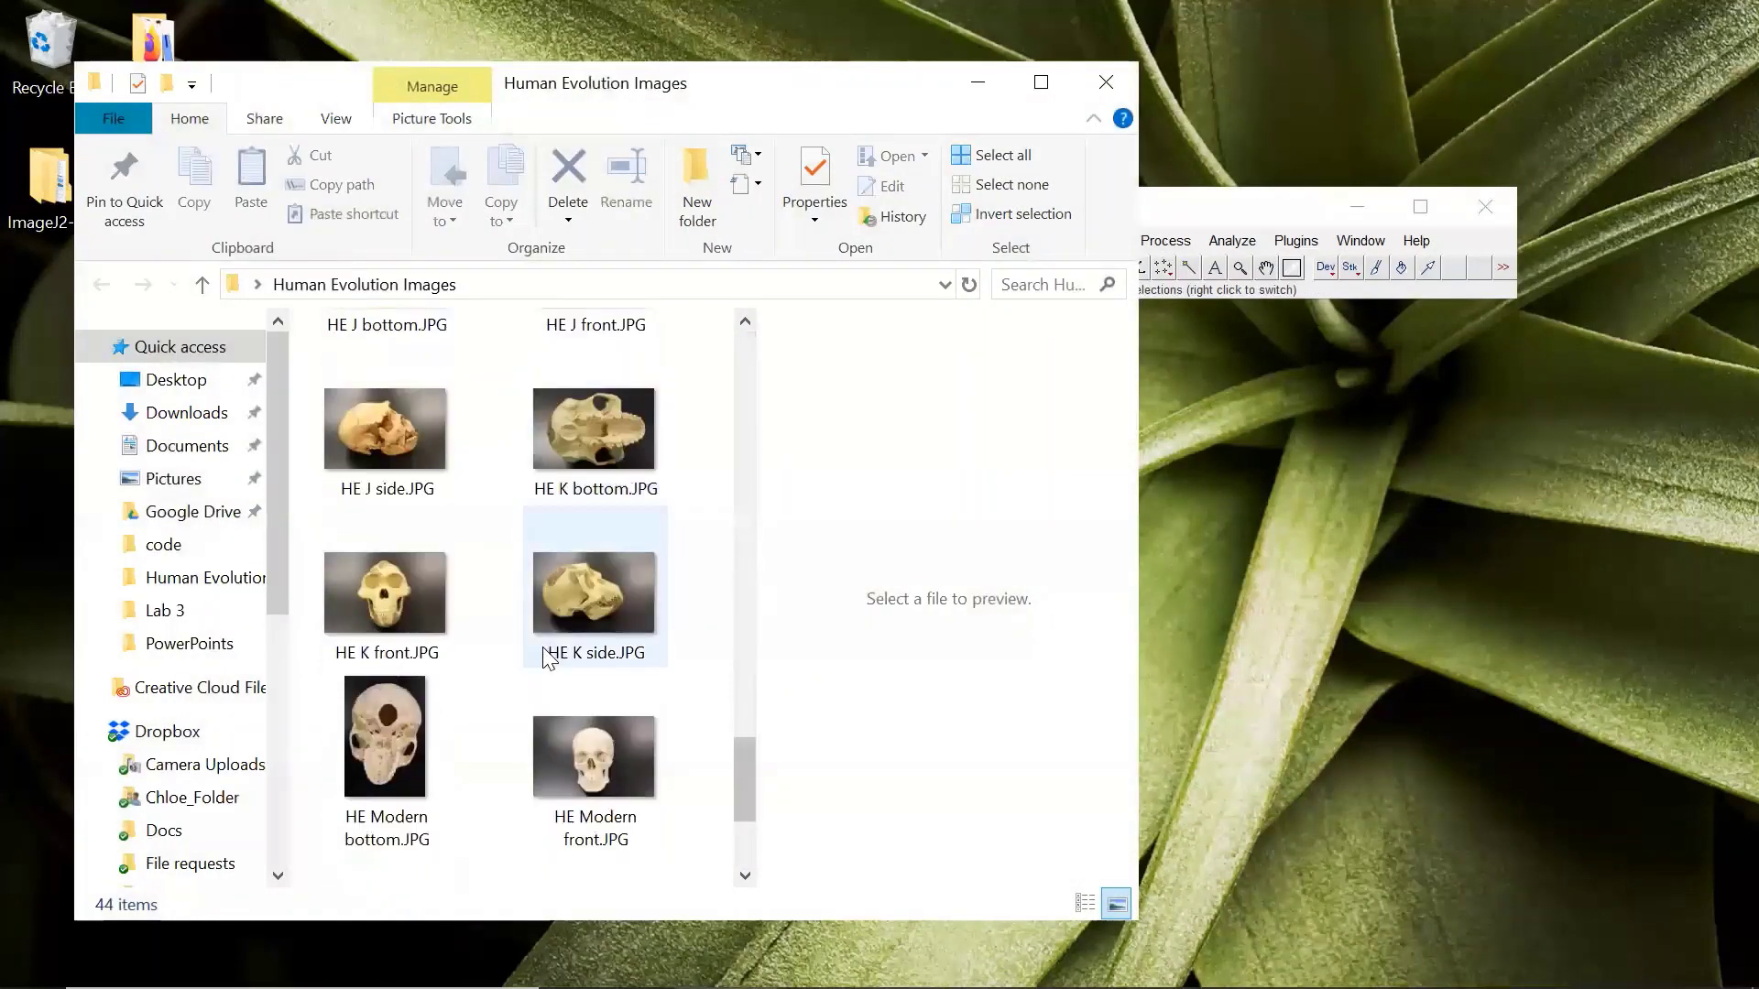
scroll(546, 652, down, 3)
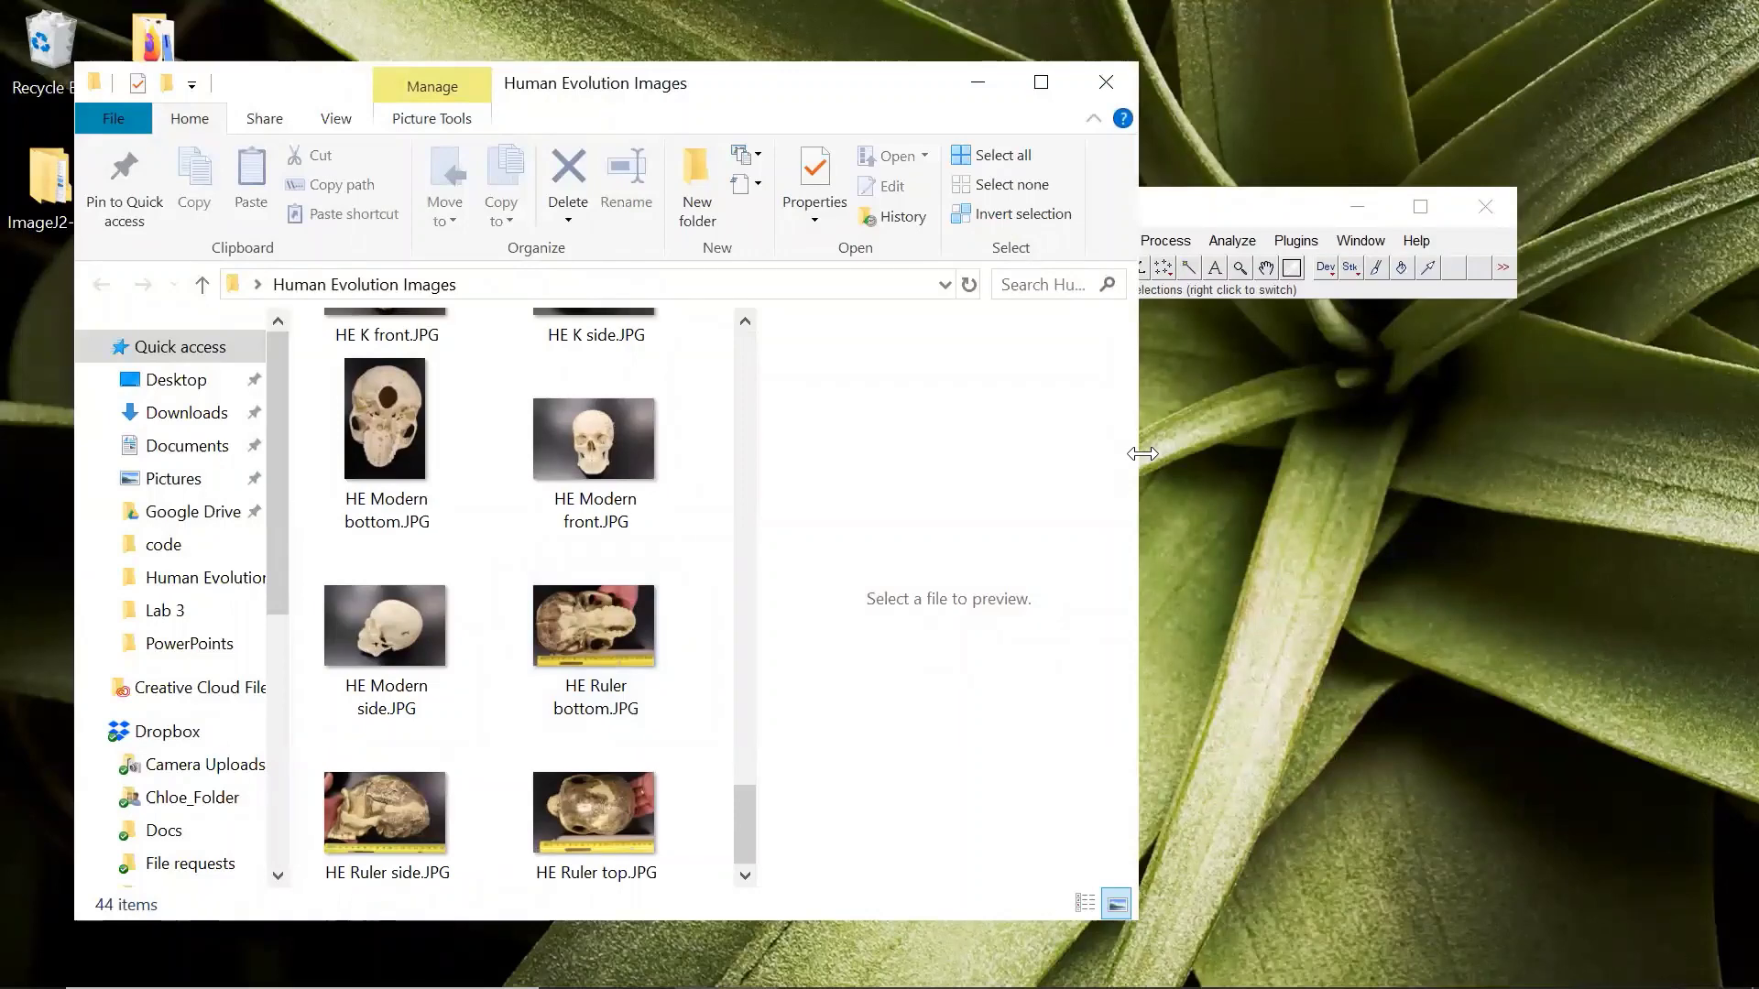
drag(1142, 453, 834, 481)
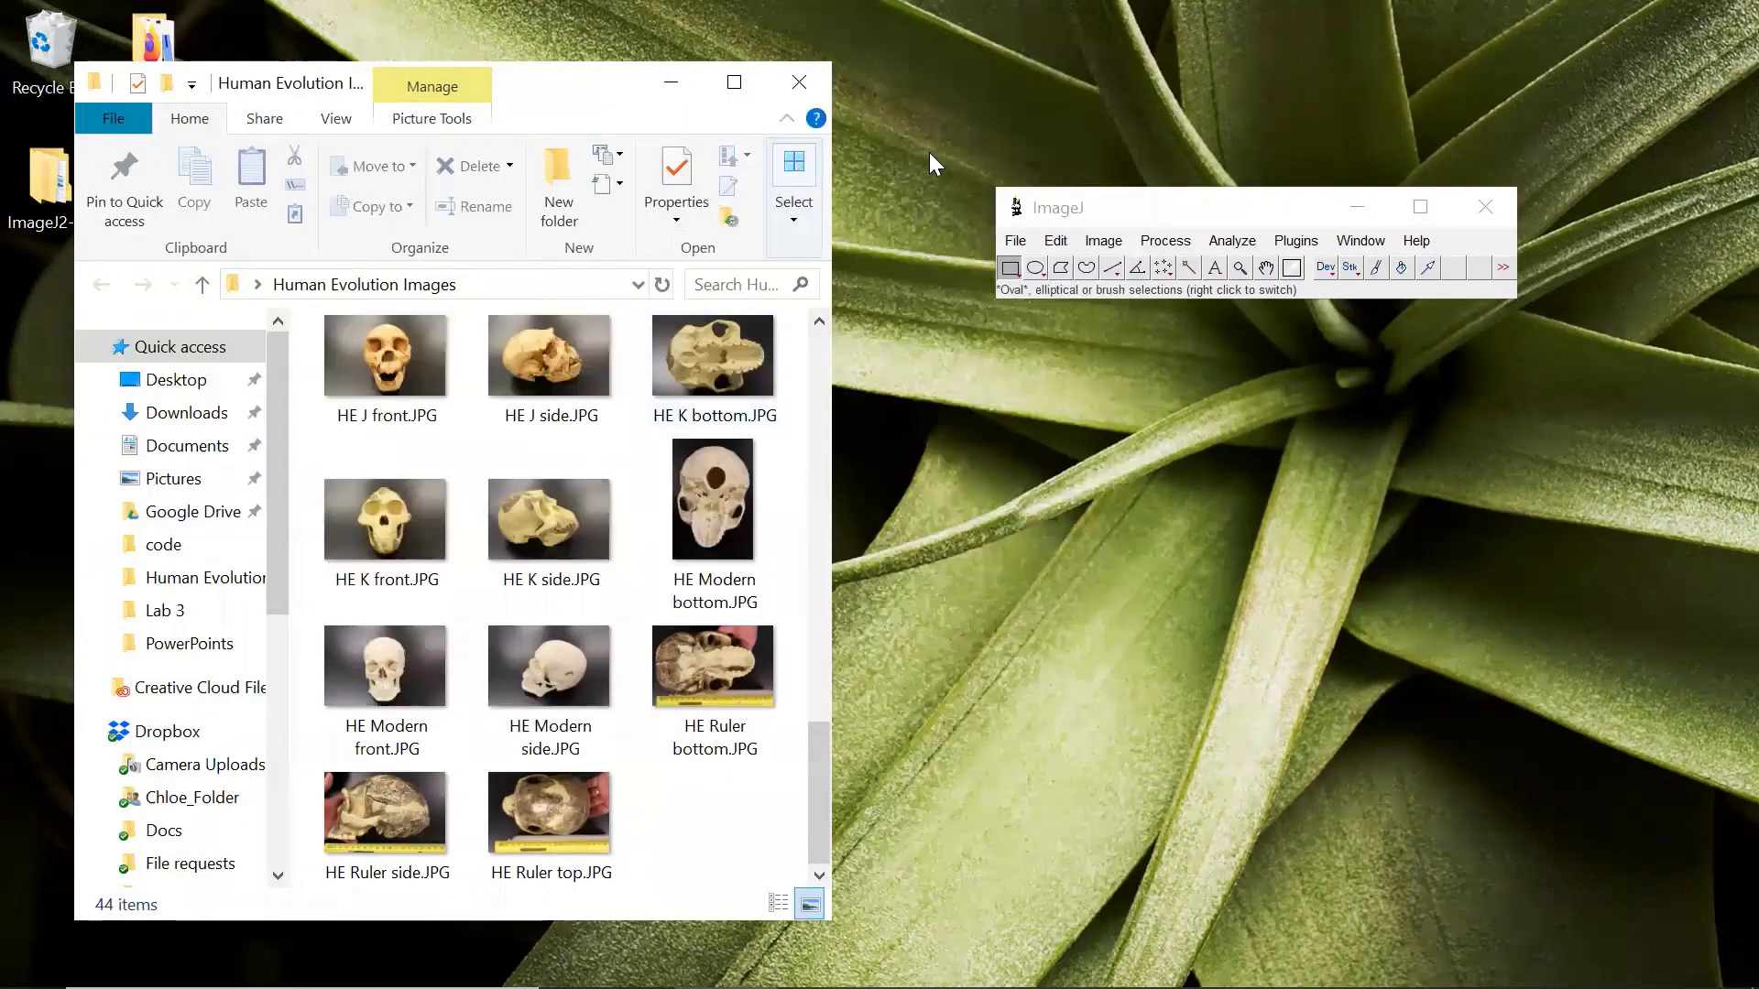
drag(632, 95, 1406, 118)
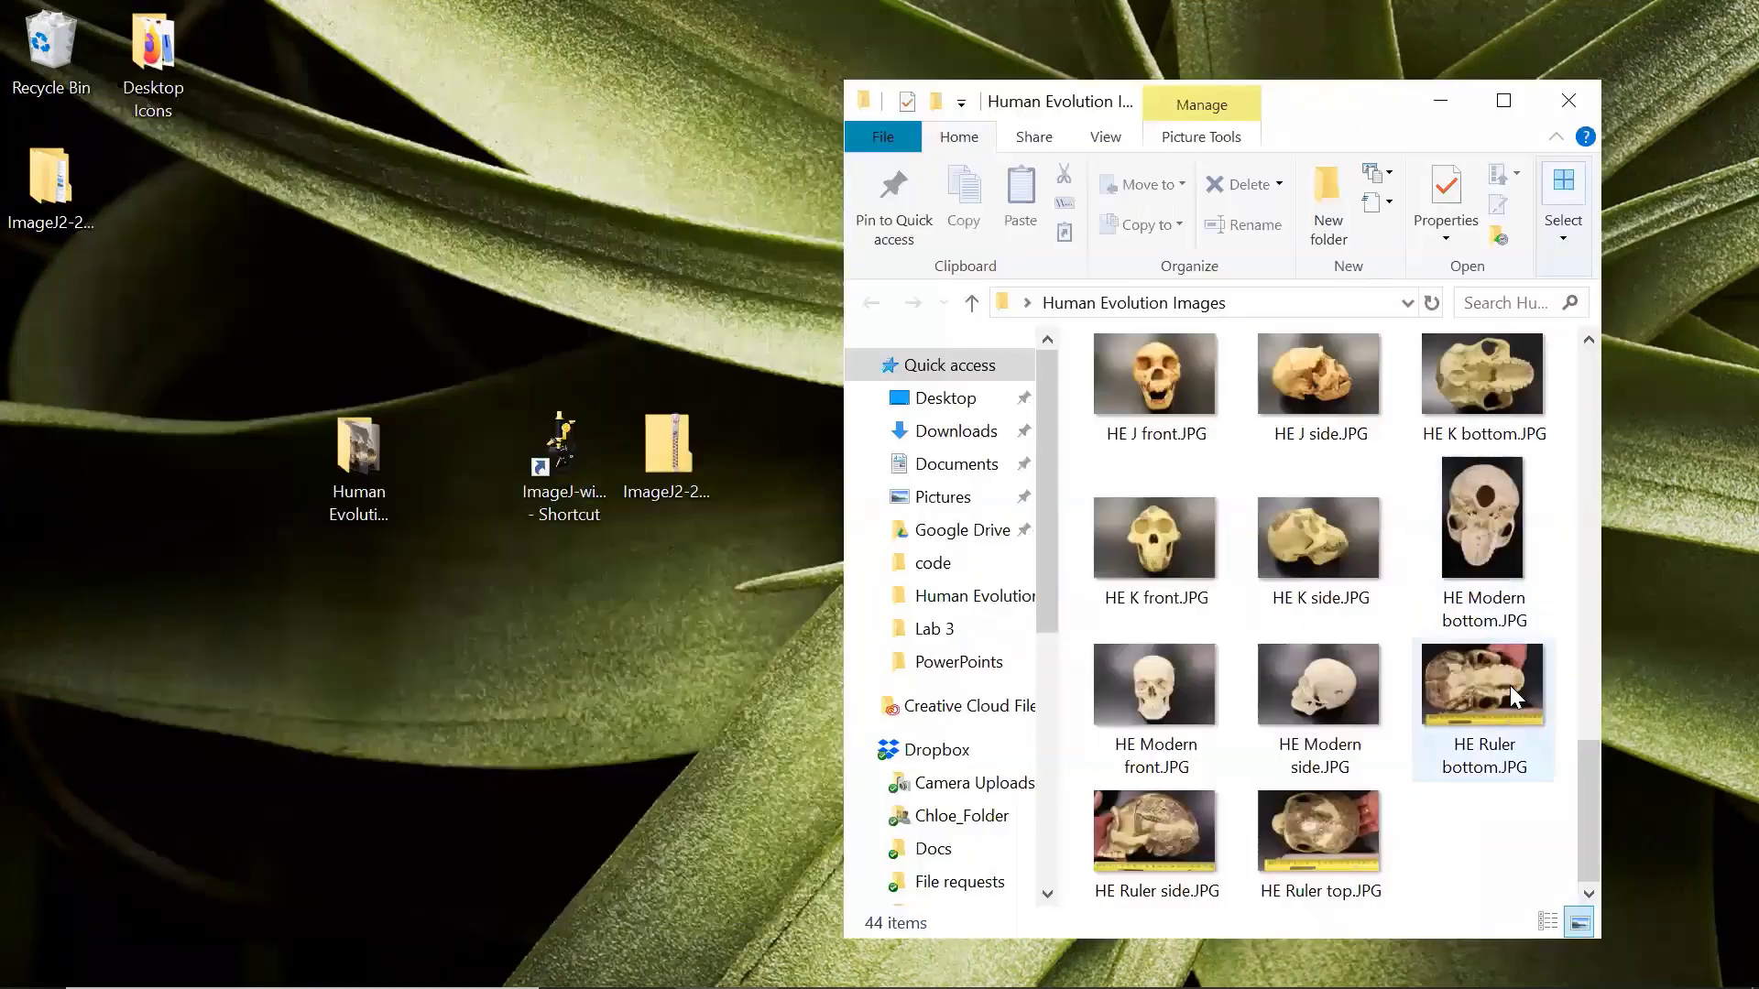
drag(1475, 680, 568, 465)
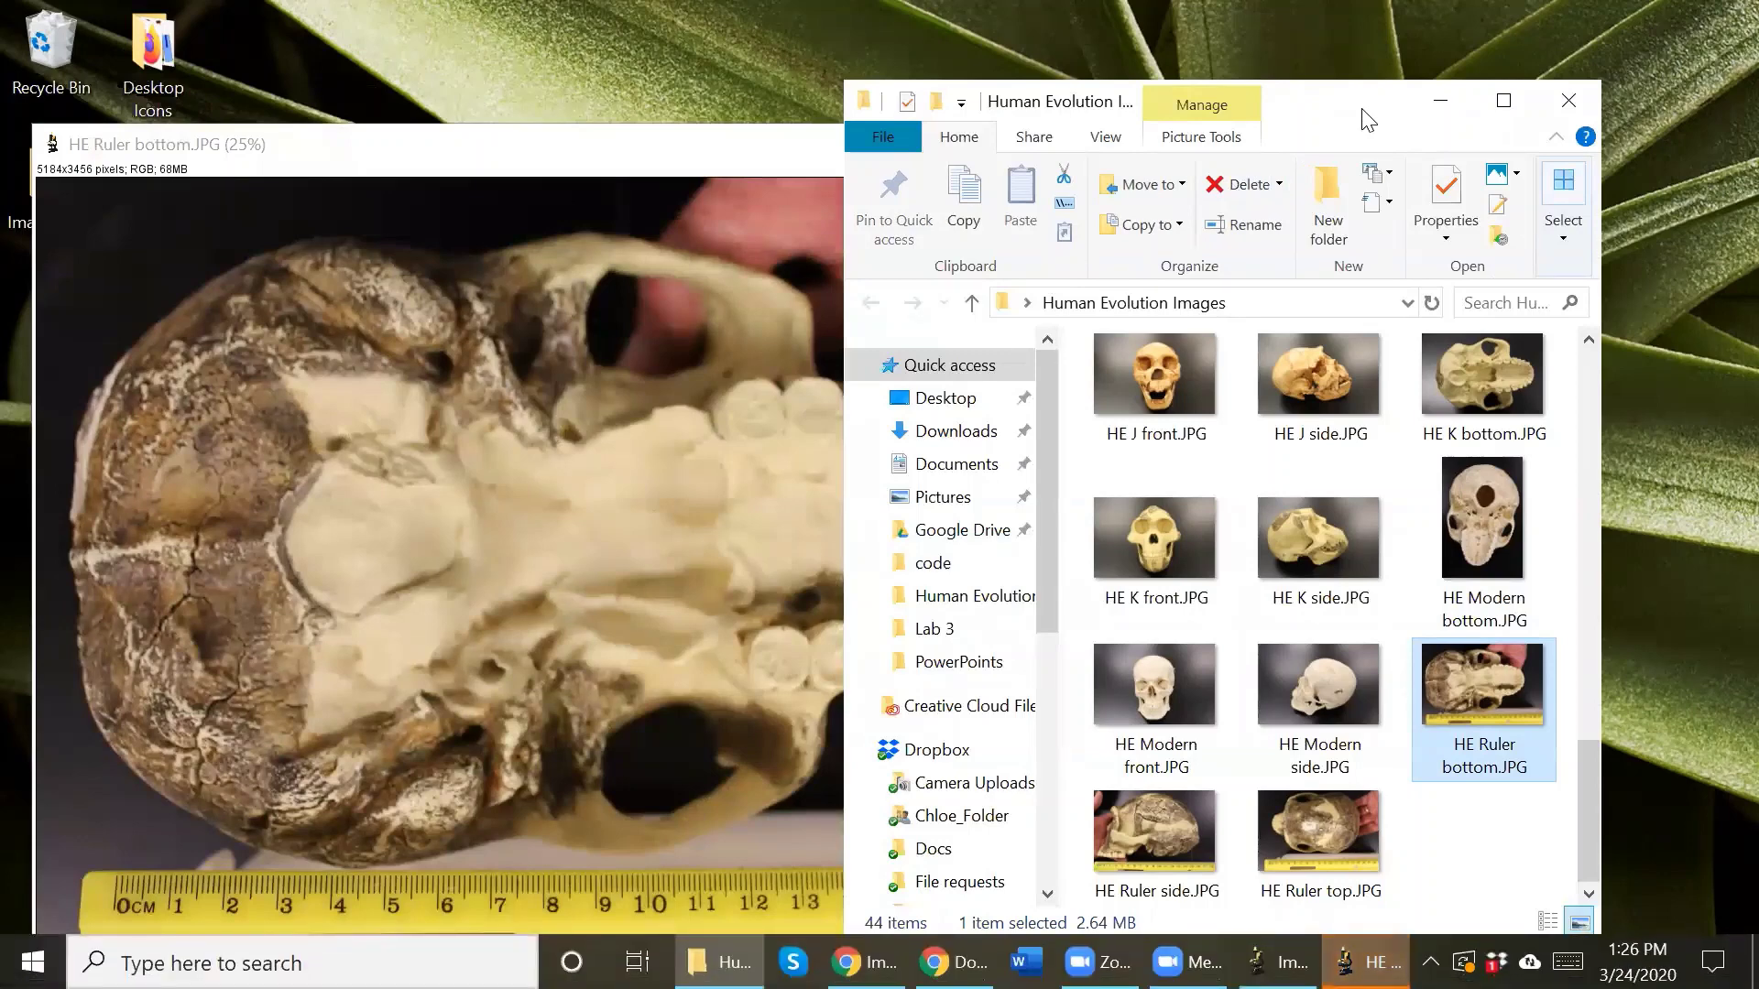
Move the file window aside and place ImageJ's main window at the top right, clear of the photo
drag(1368, 119, 734, 97)
click(1308, 195)
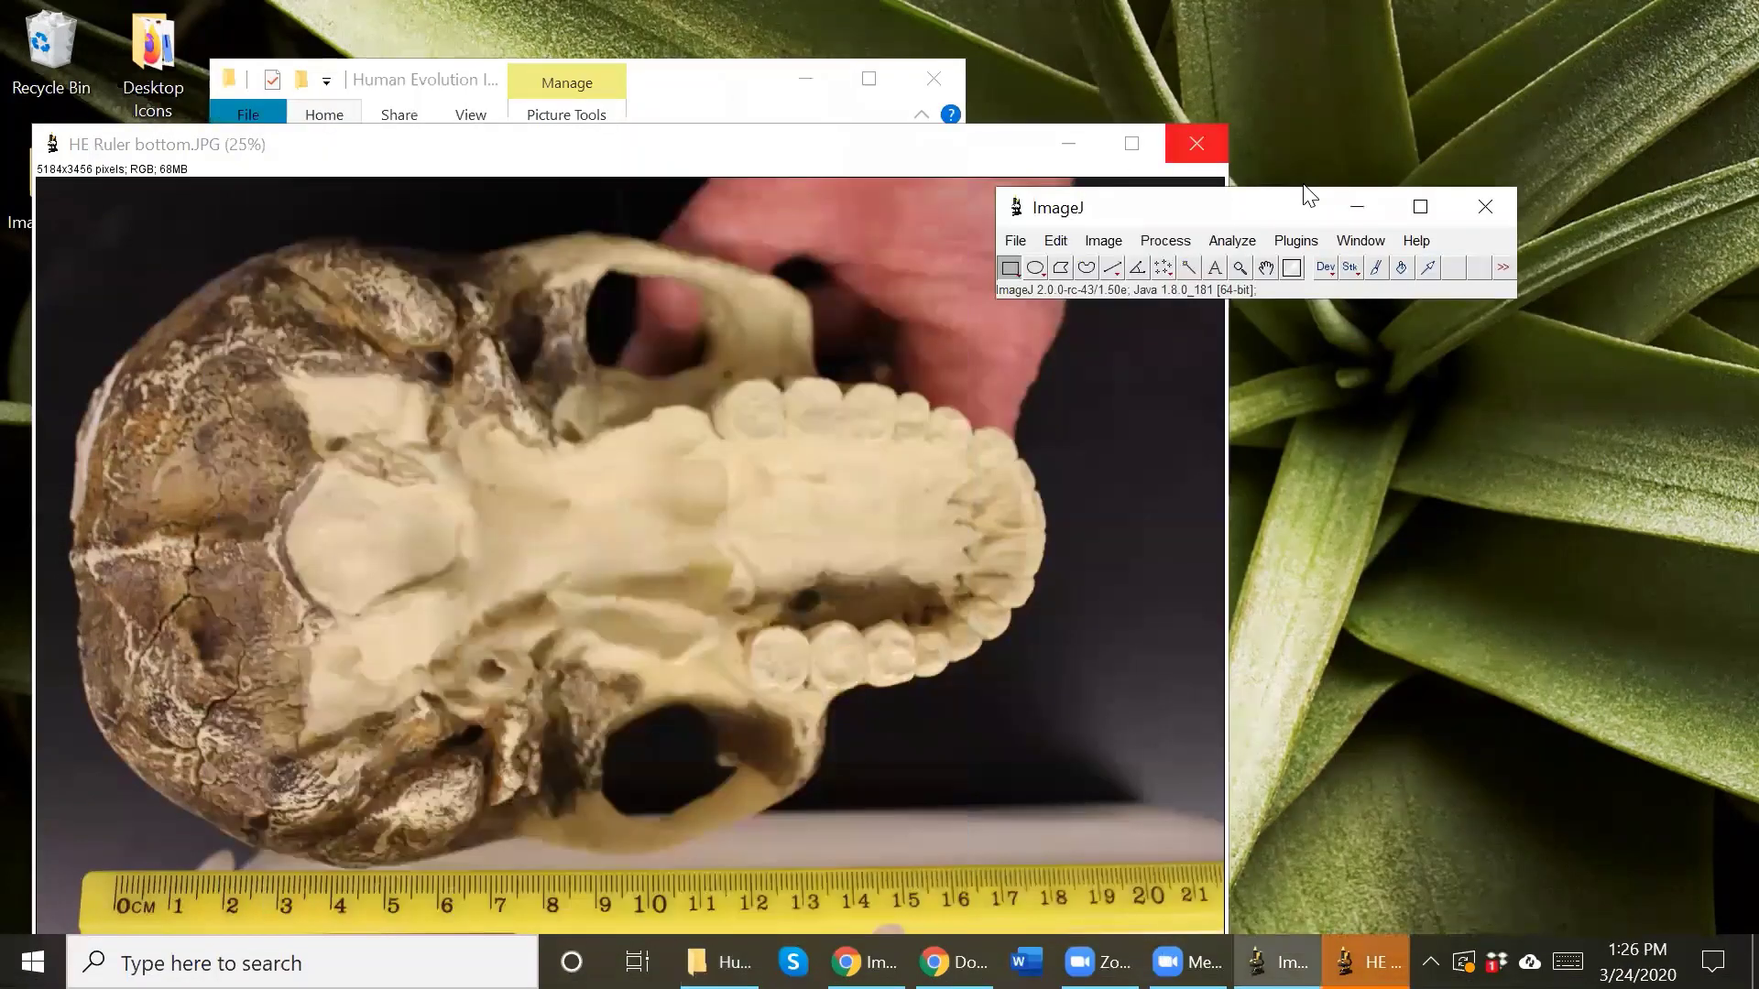
drag(1309, 195, 1546, 12)
drag(922, 157, 902, 157)
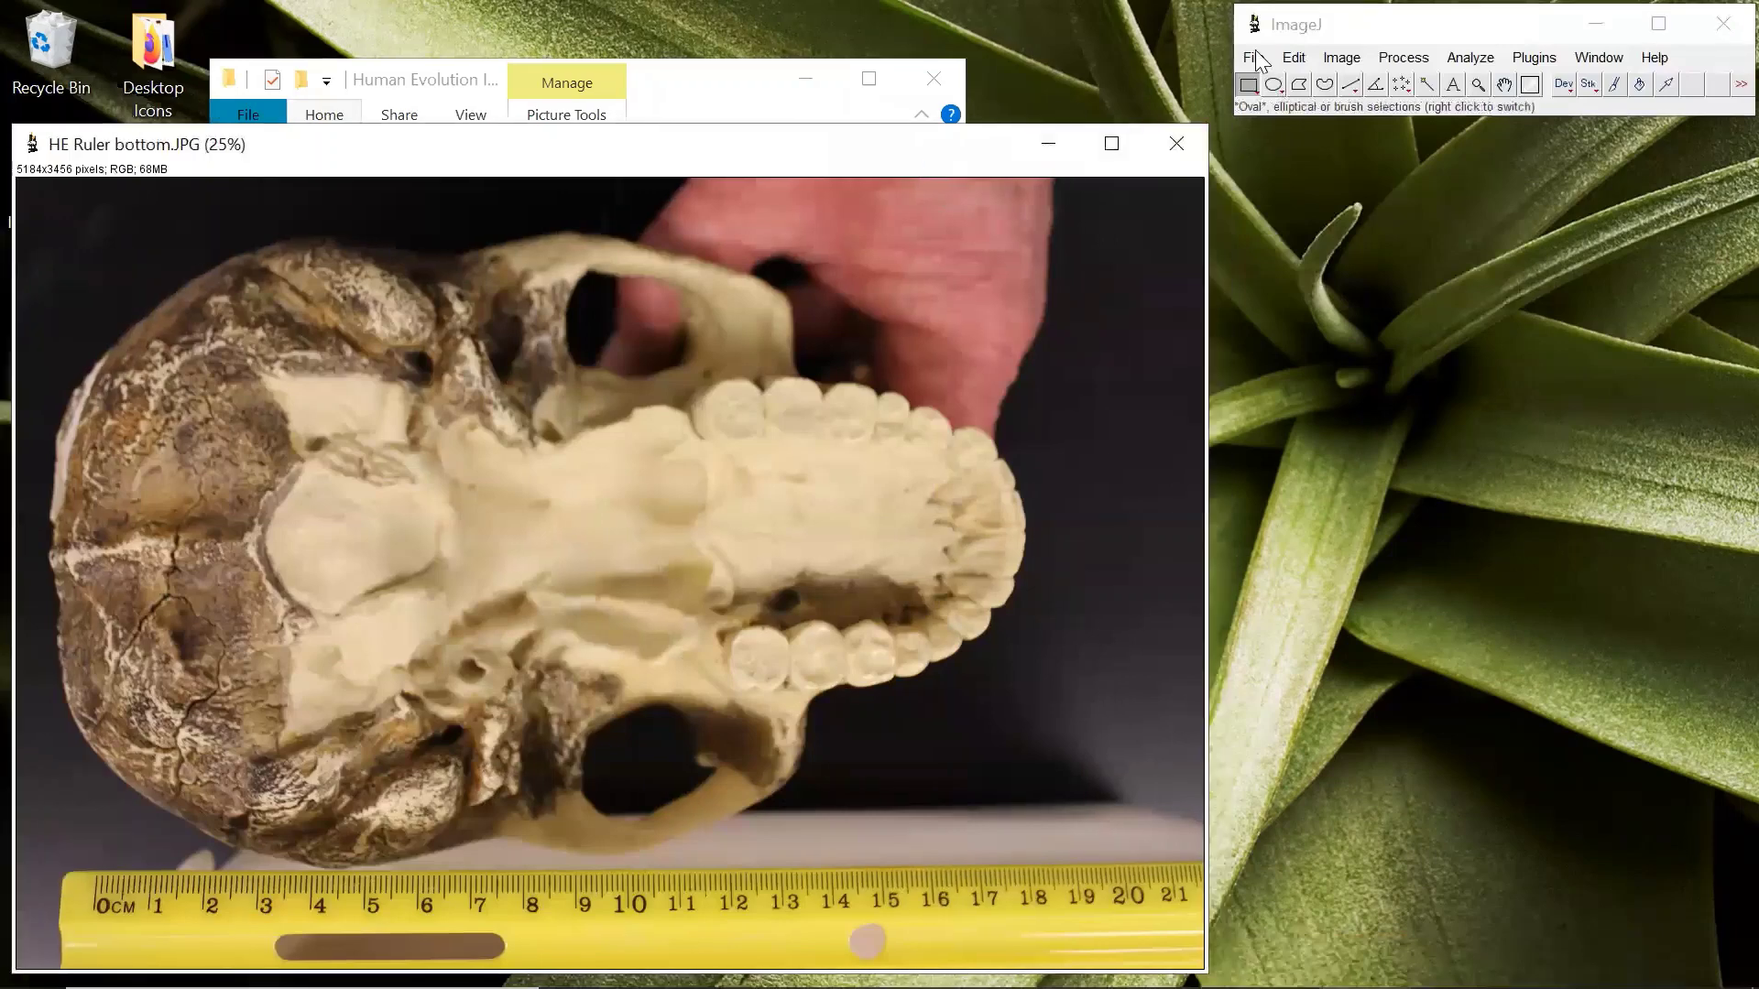
Cancel out of File > Open and bring the skull photo to the front
click(1254, 57)
click(1278, 106)
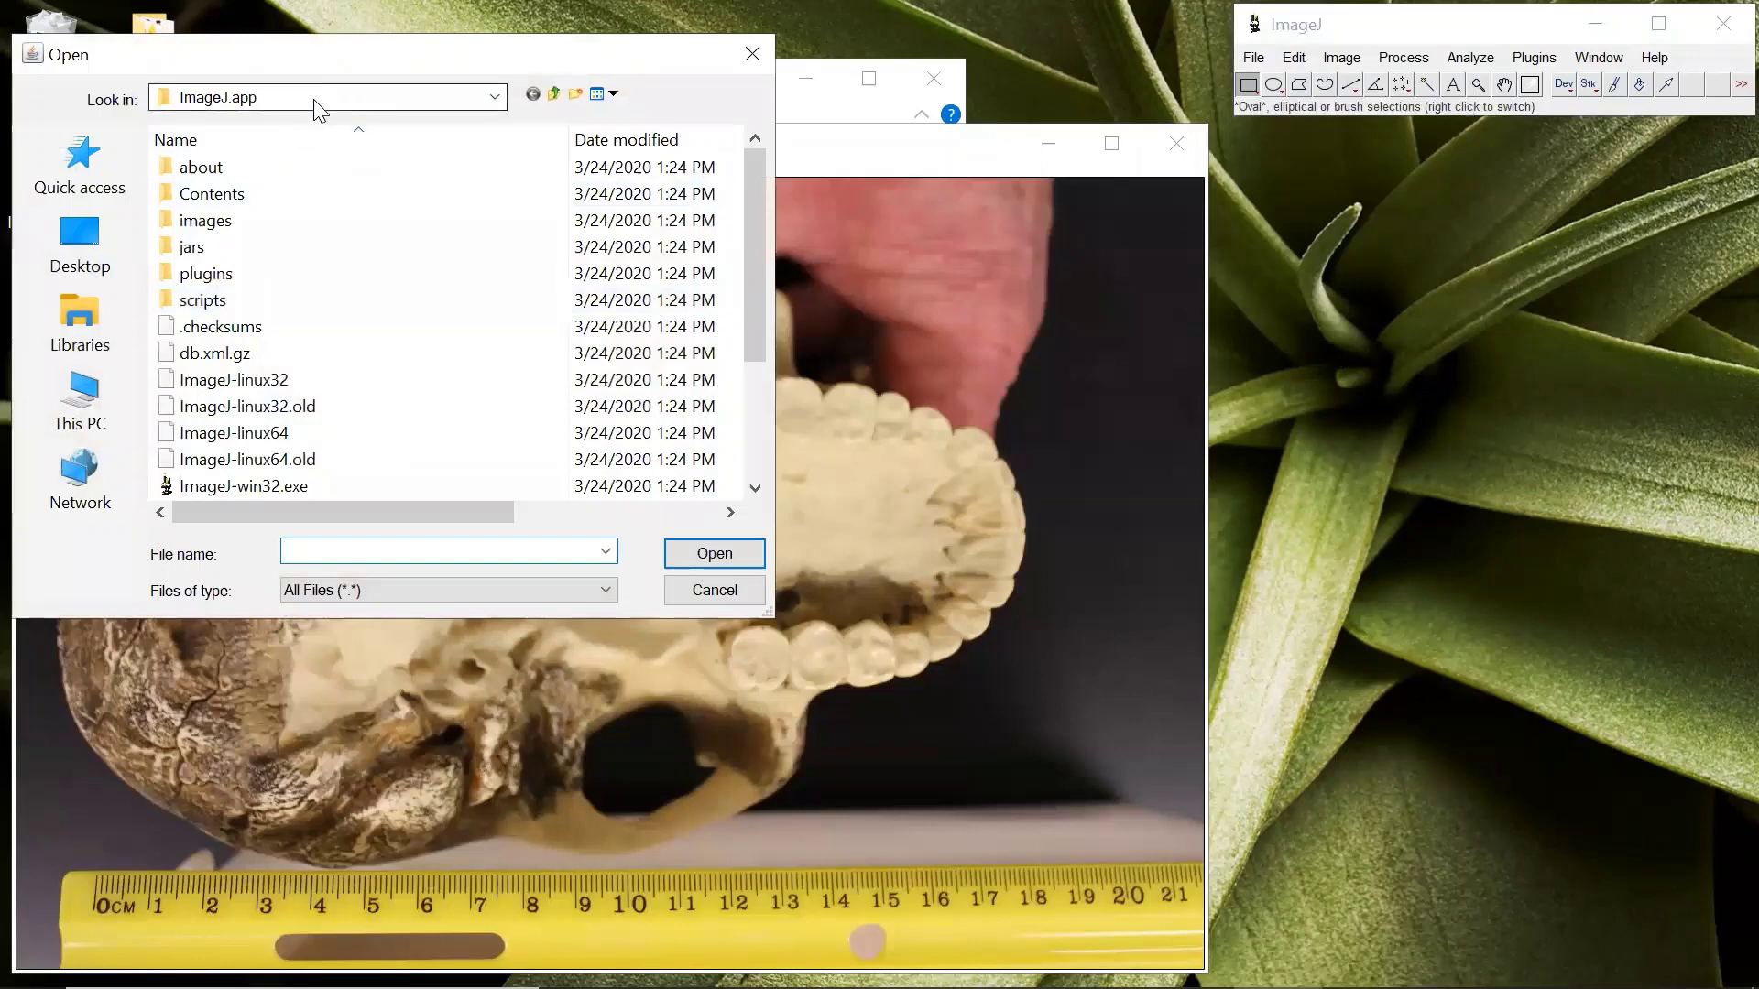
click(314, 102)
click(252, 380)
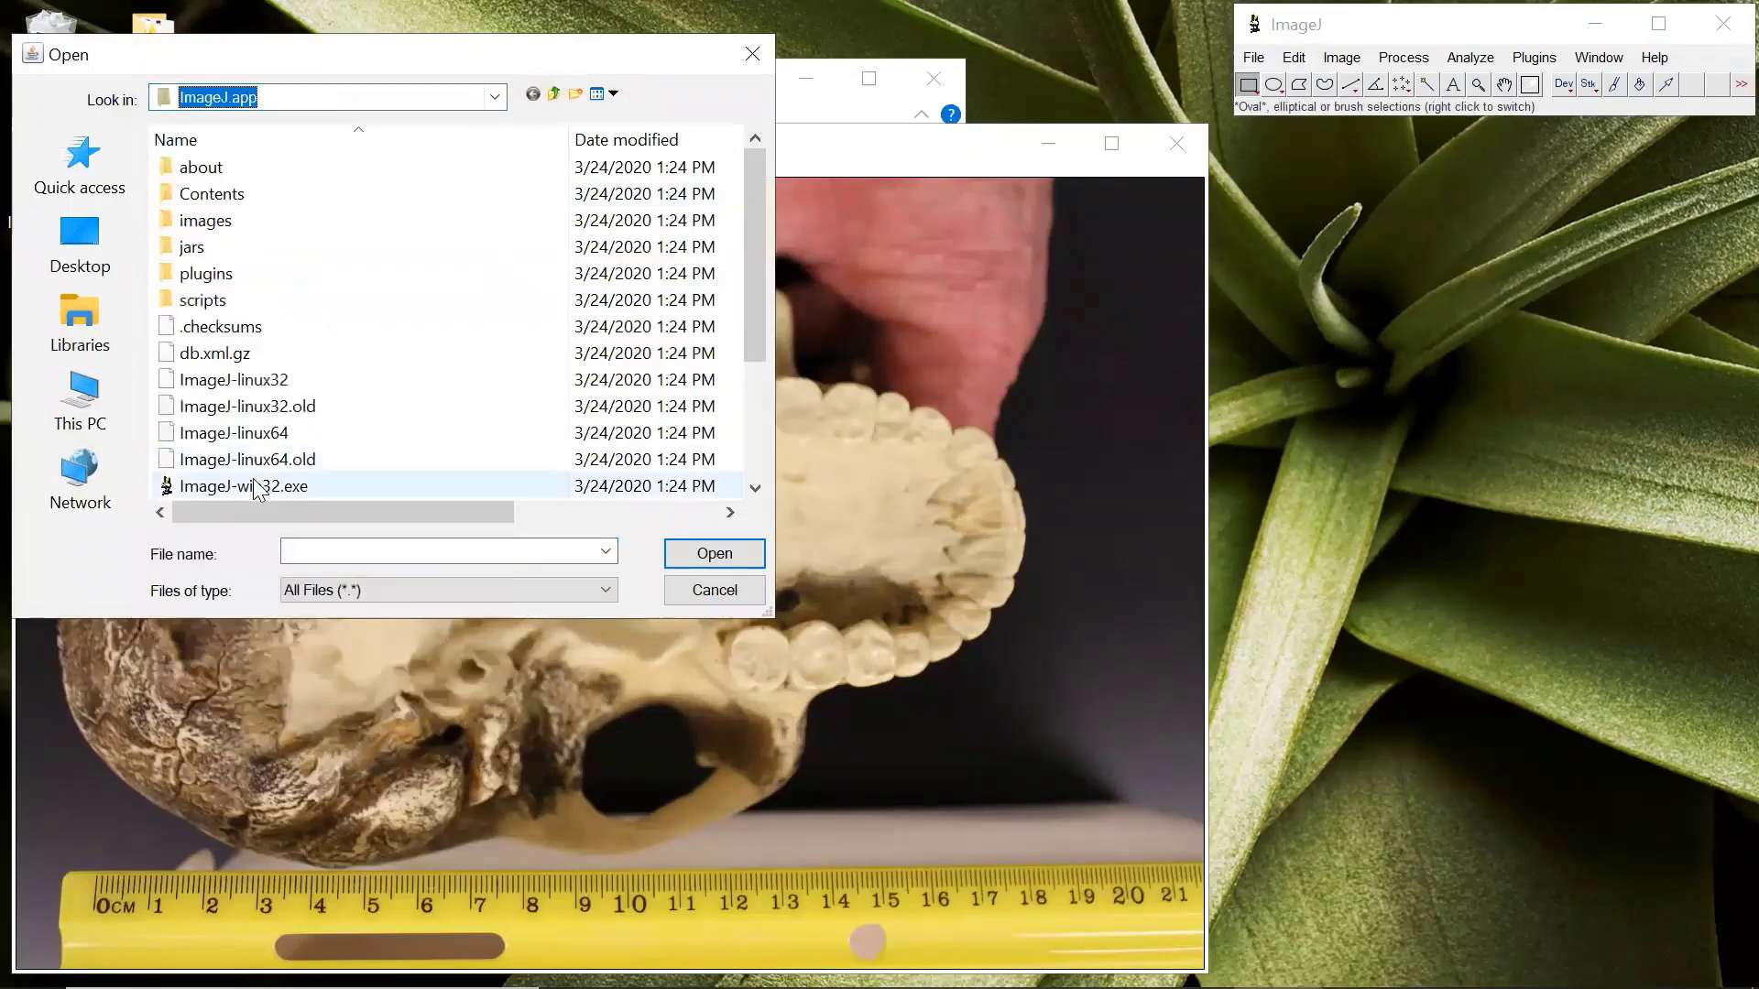
click(735, 53)
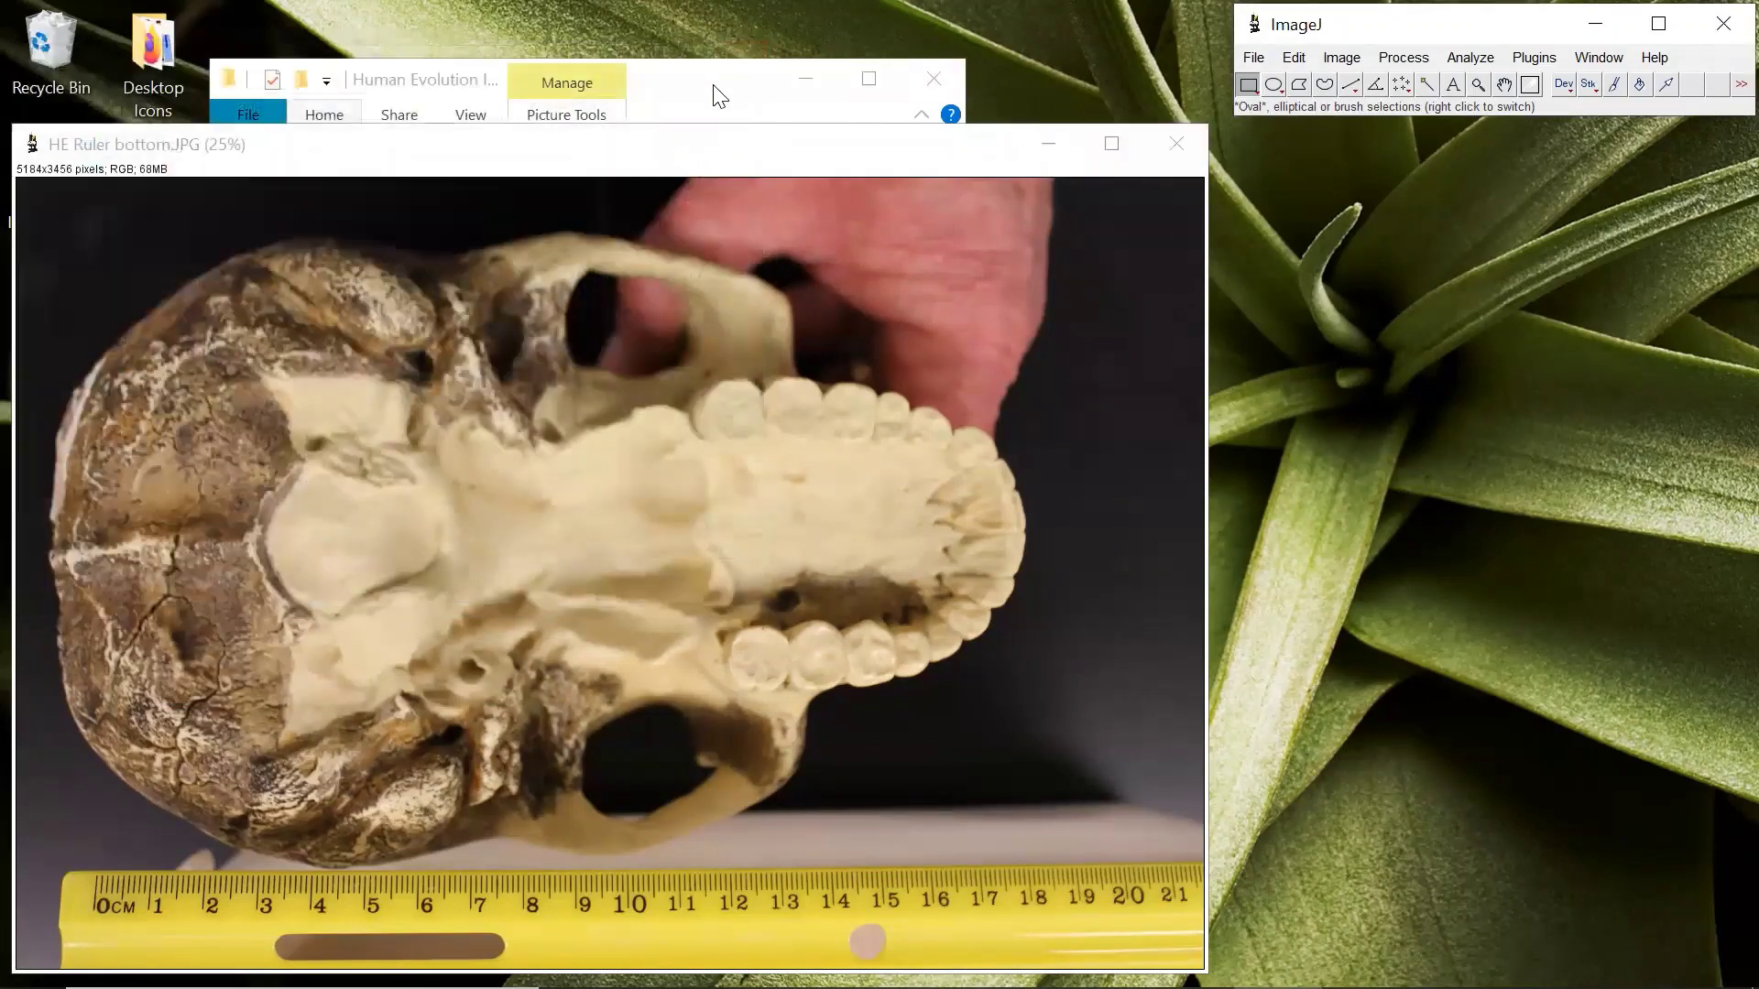
click(718, 91)
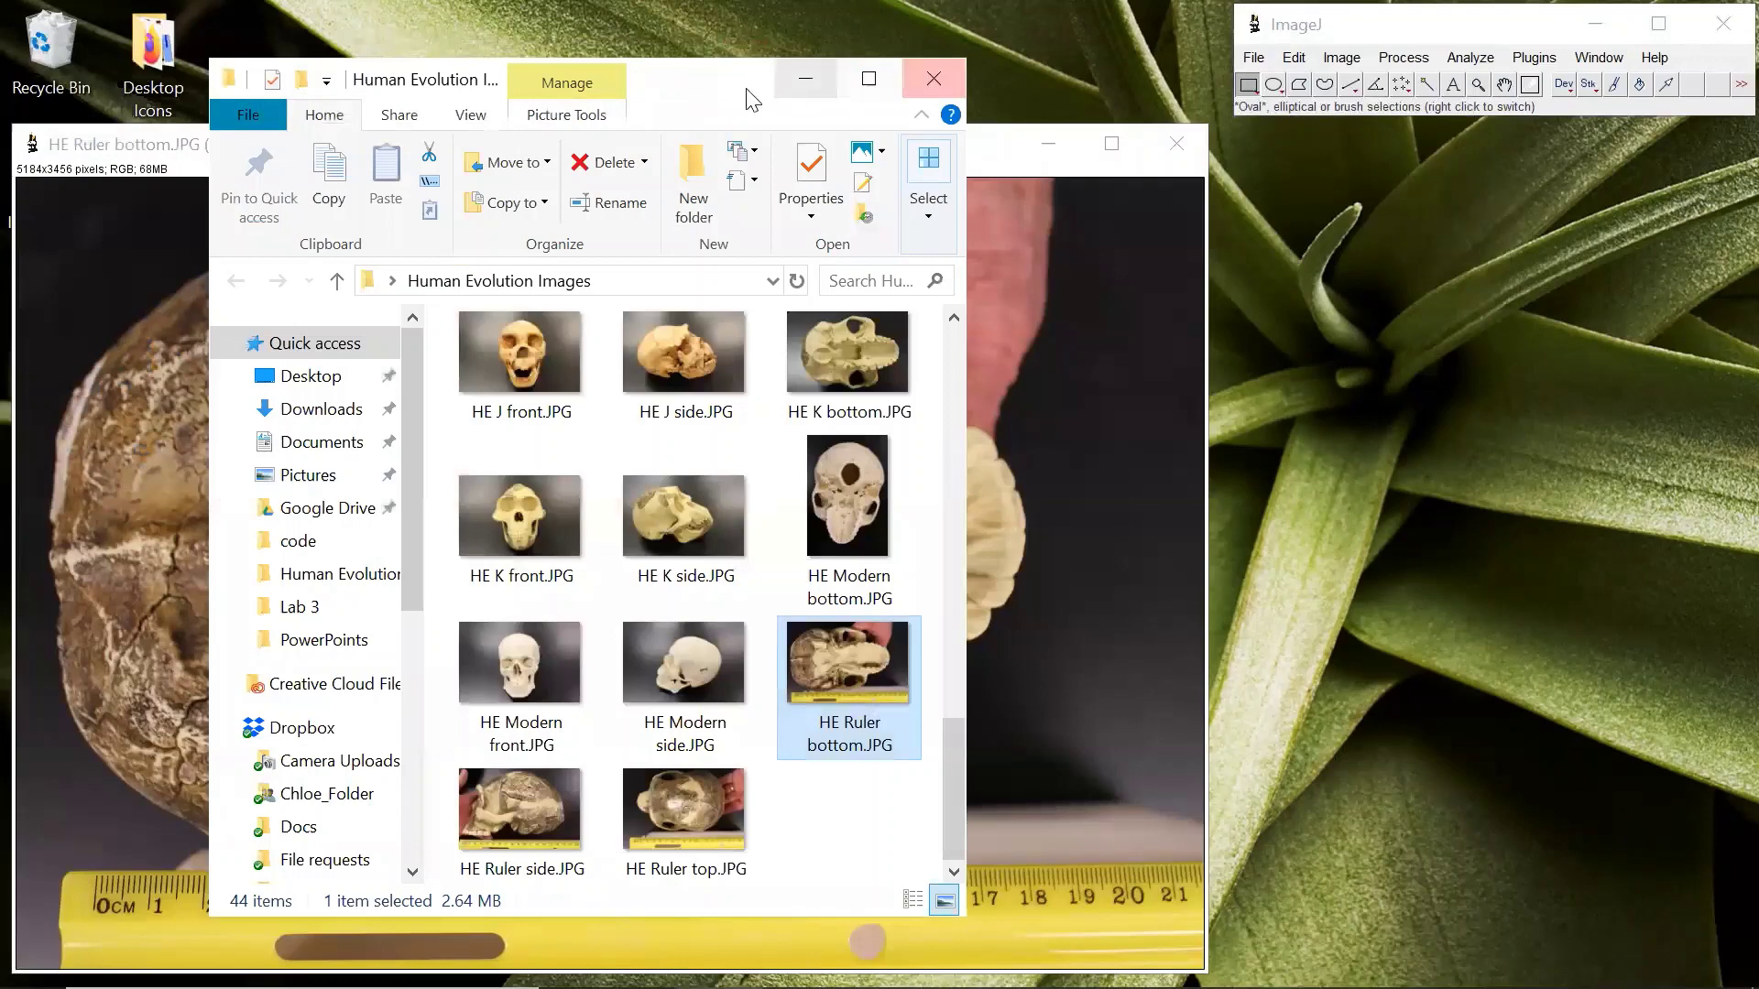
click(1024, 188)
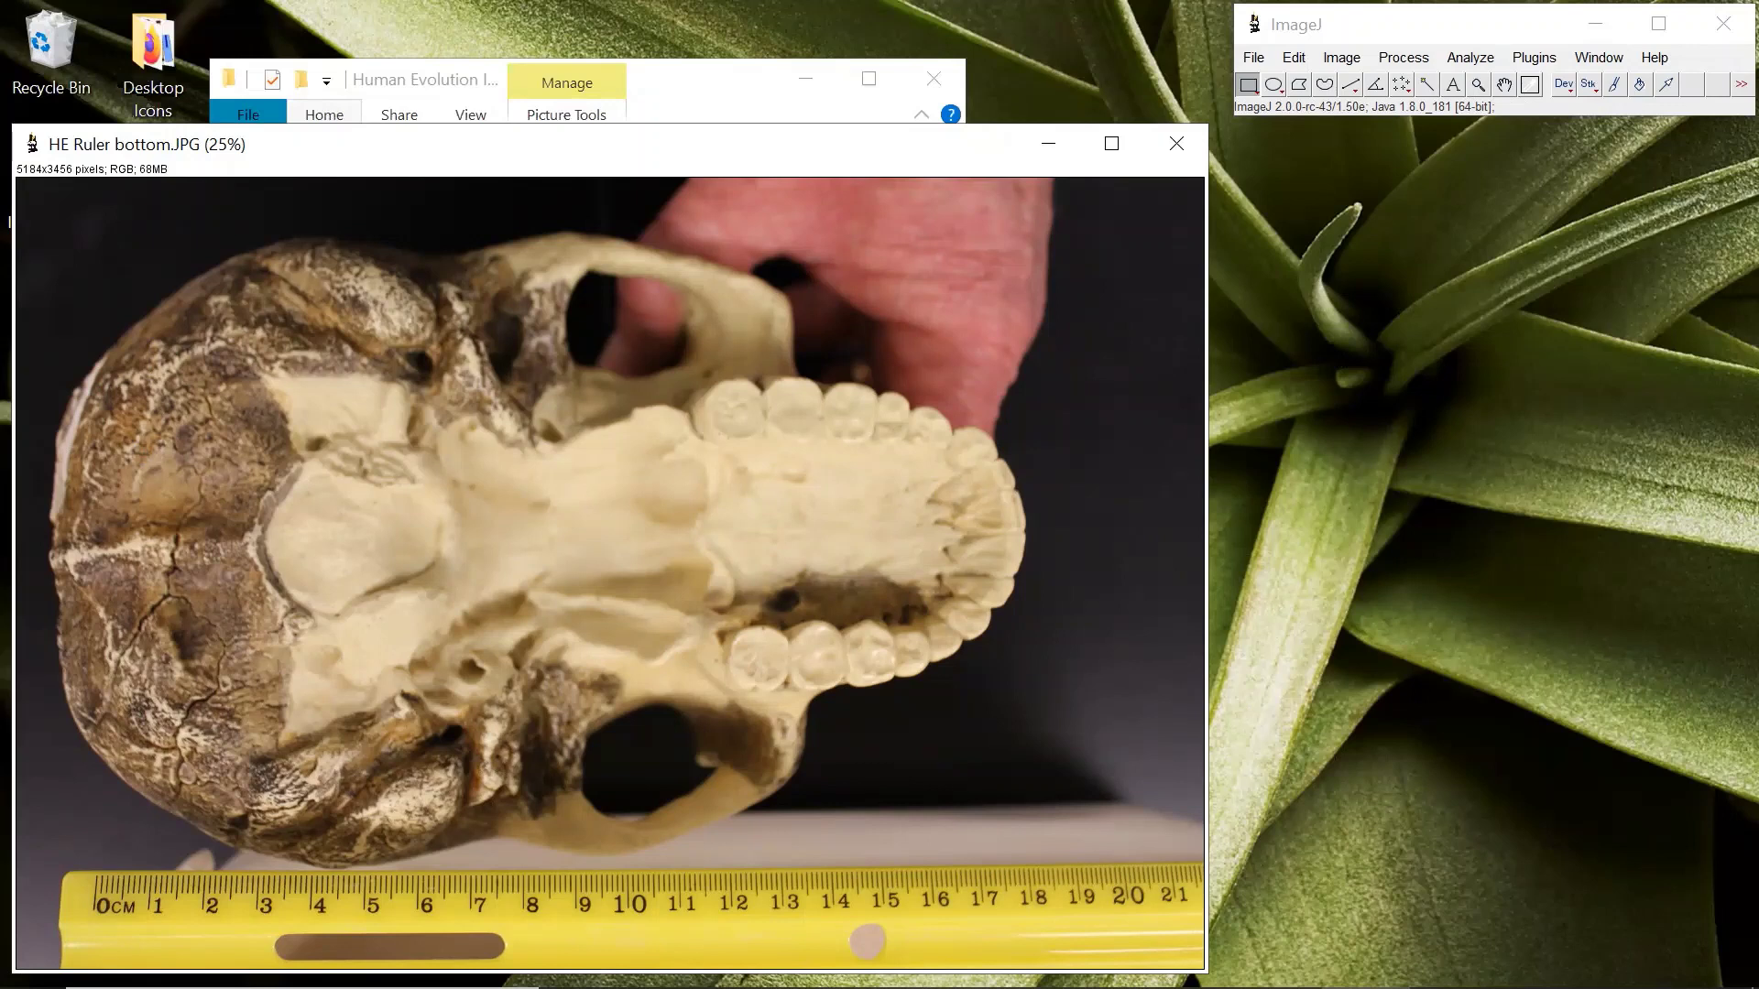
Draw a straight line from the ruler's 0 cm end across the skull (5127.60 px, 29.74°)
click(1351, 88)
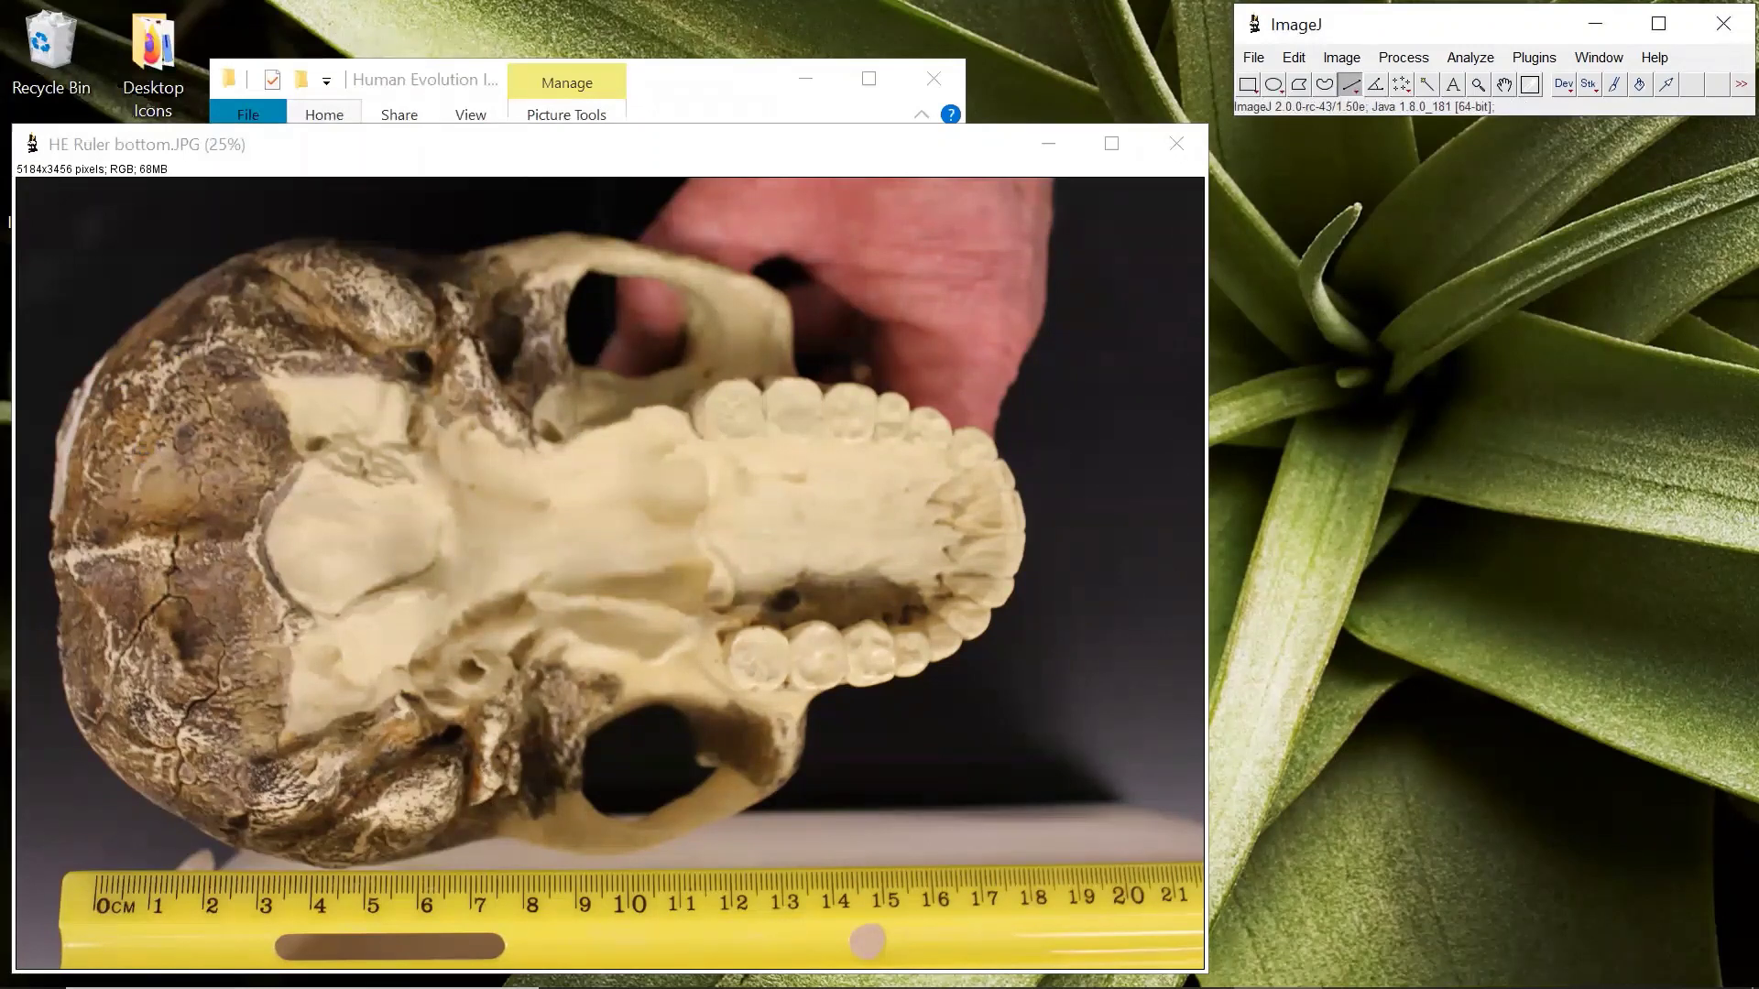
click(217, 564)
drag(217, 563, 1067, 370)
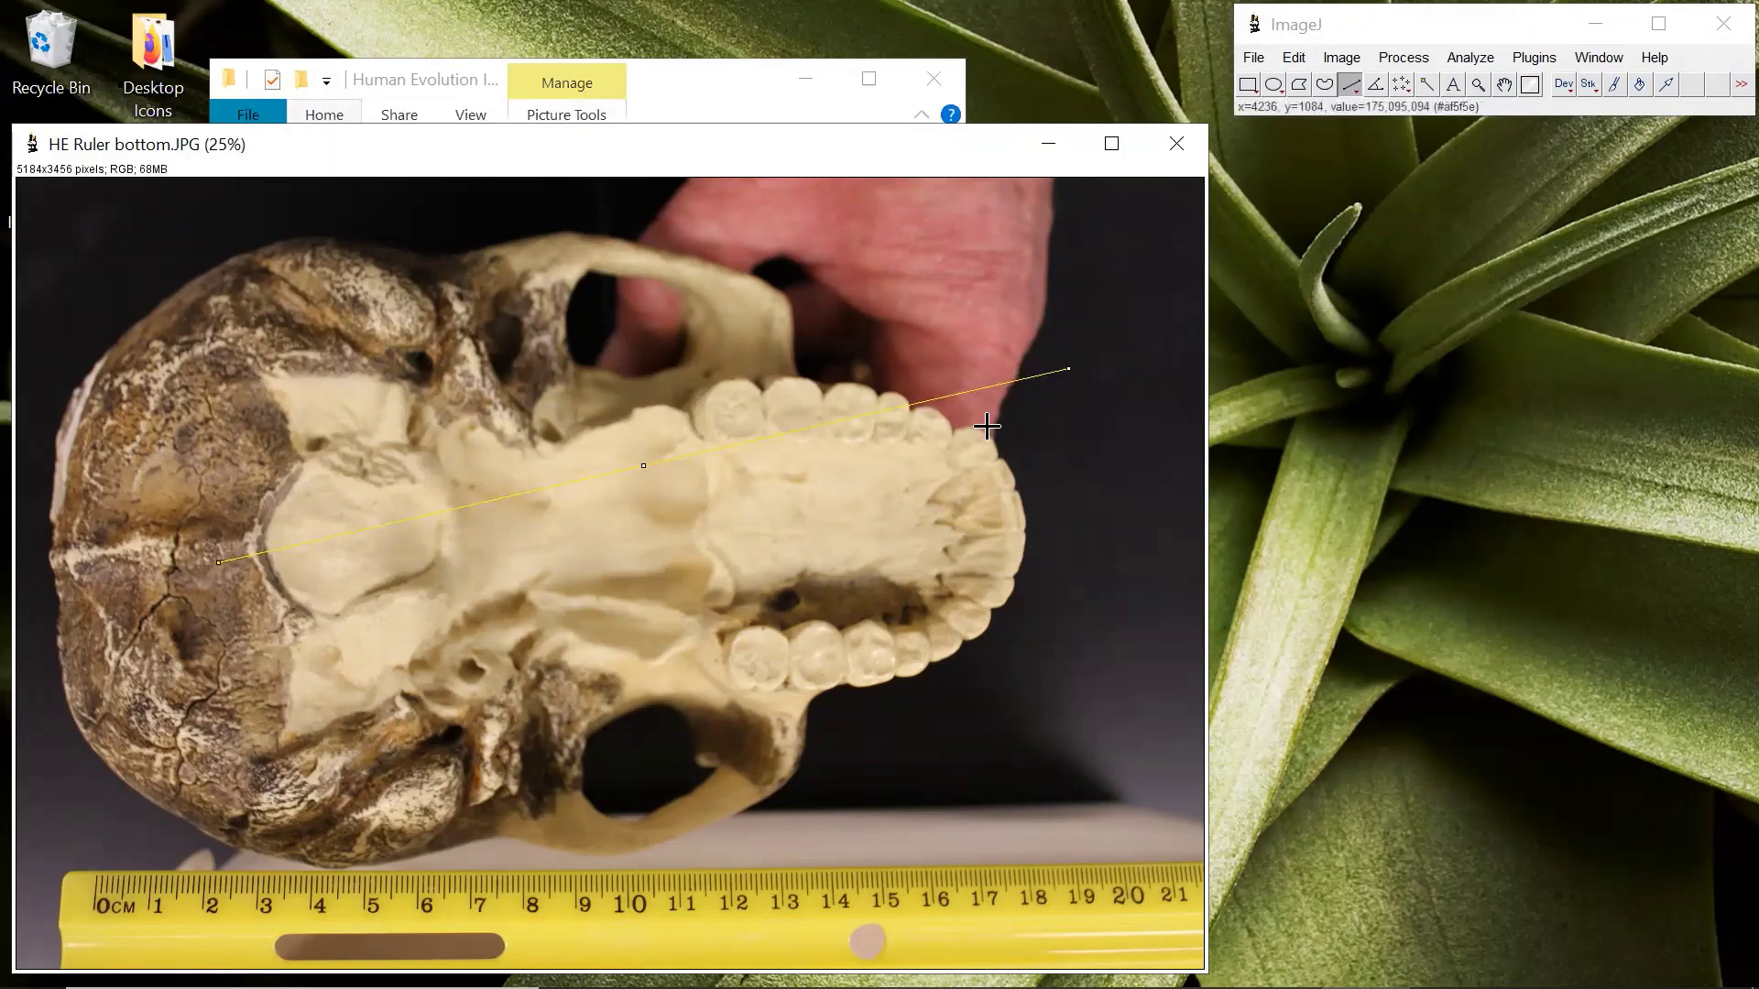
click(276, 444)
drag(439, 412, 907, 307)
click(585, 541)
drag(585, 542, 1051, 428)
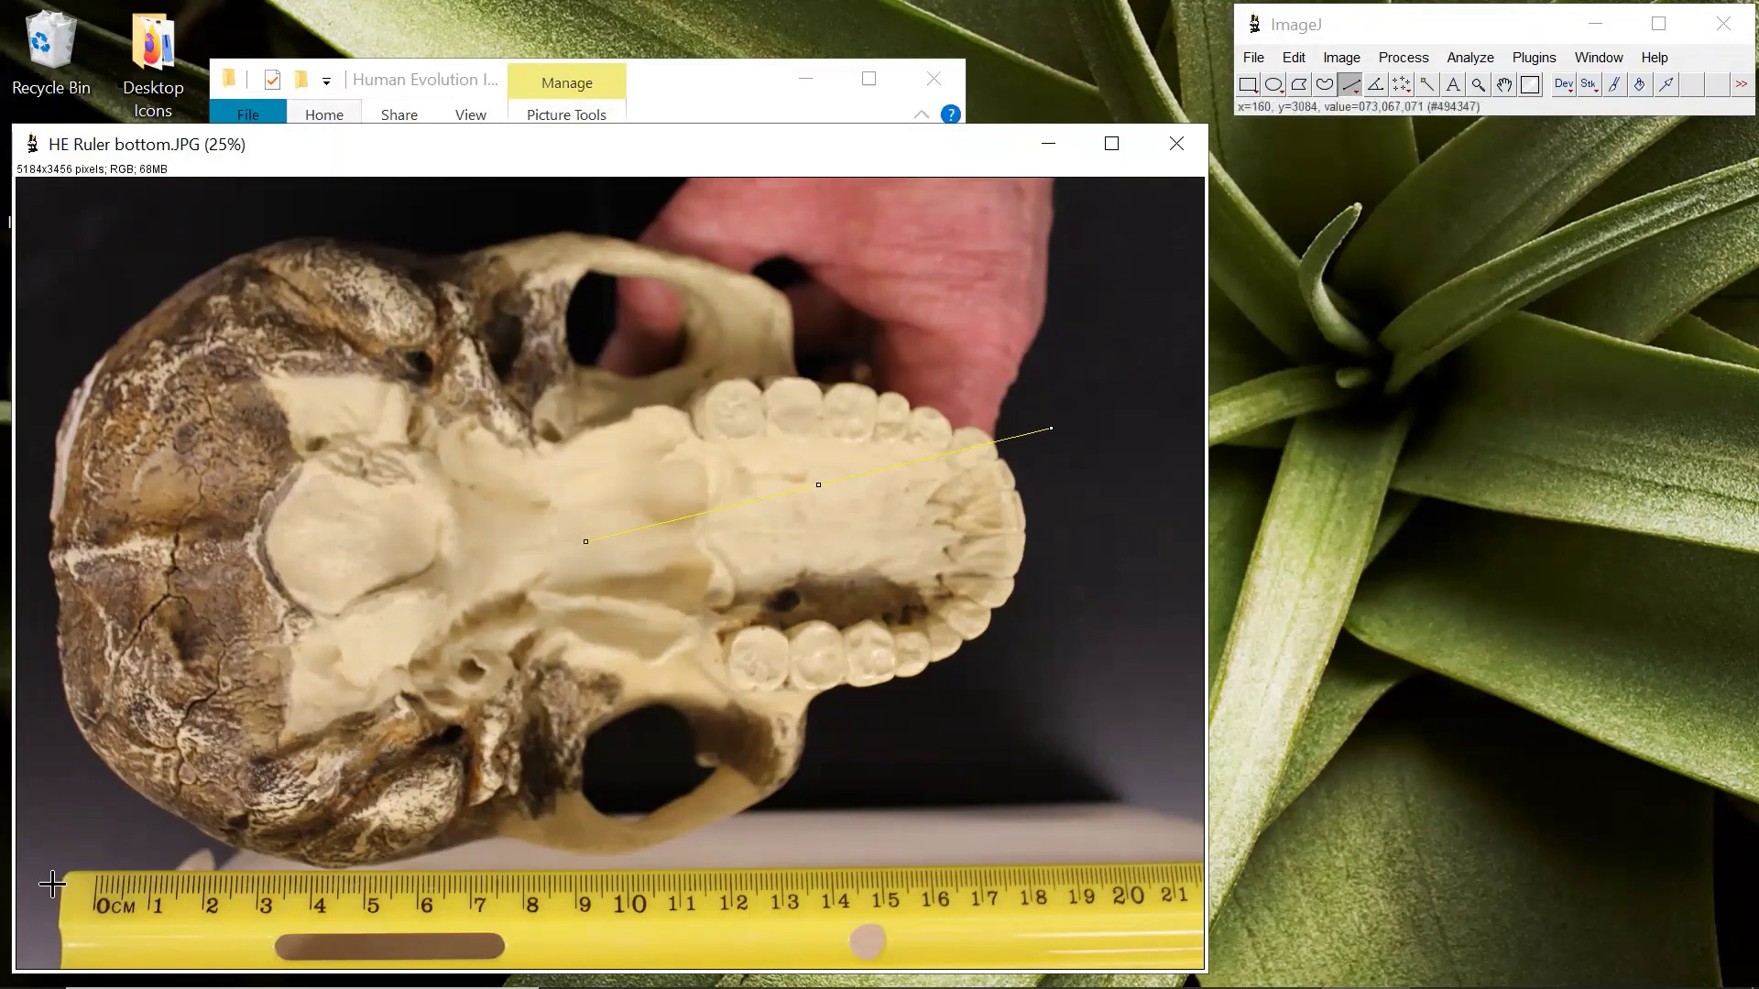
drag(53, 884, 1073, 302)
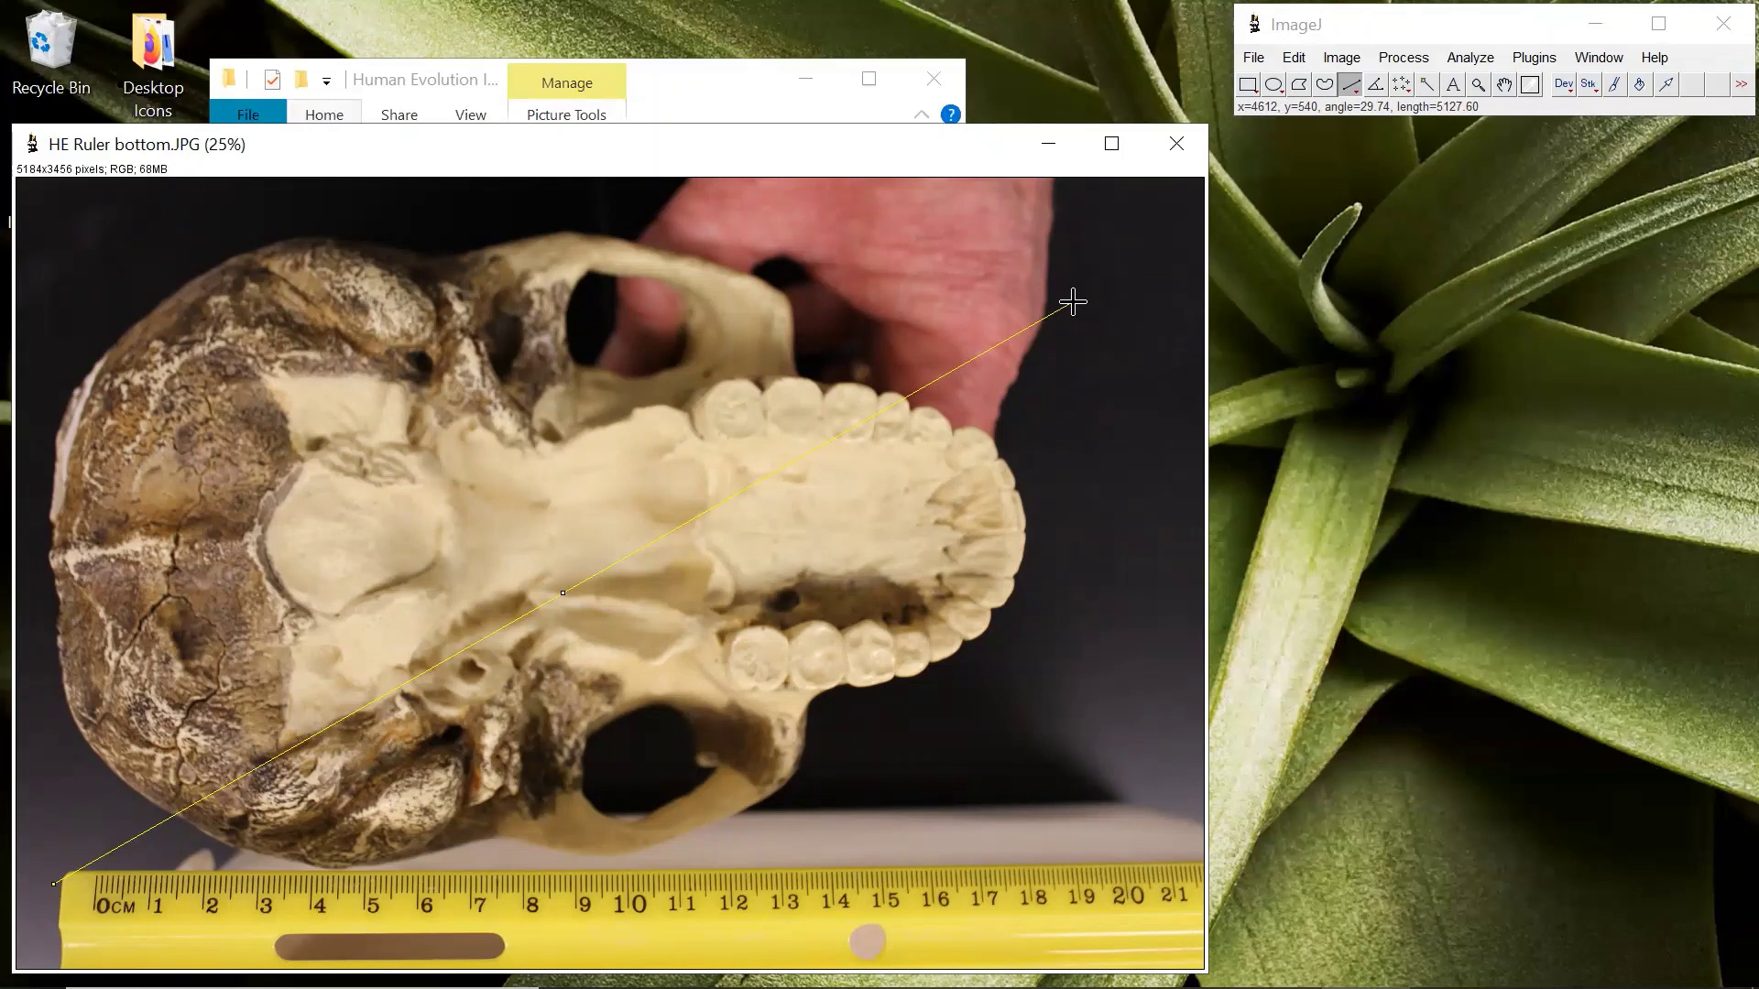
Replace the skull line with a level line along the ruler from 0 to 10 cm (2332 px)
drag(1073, 302, 1073, 303)
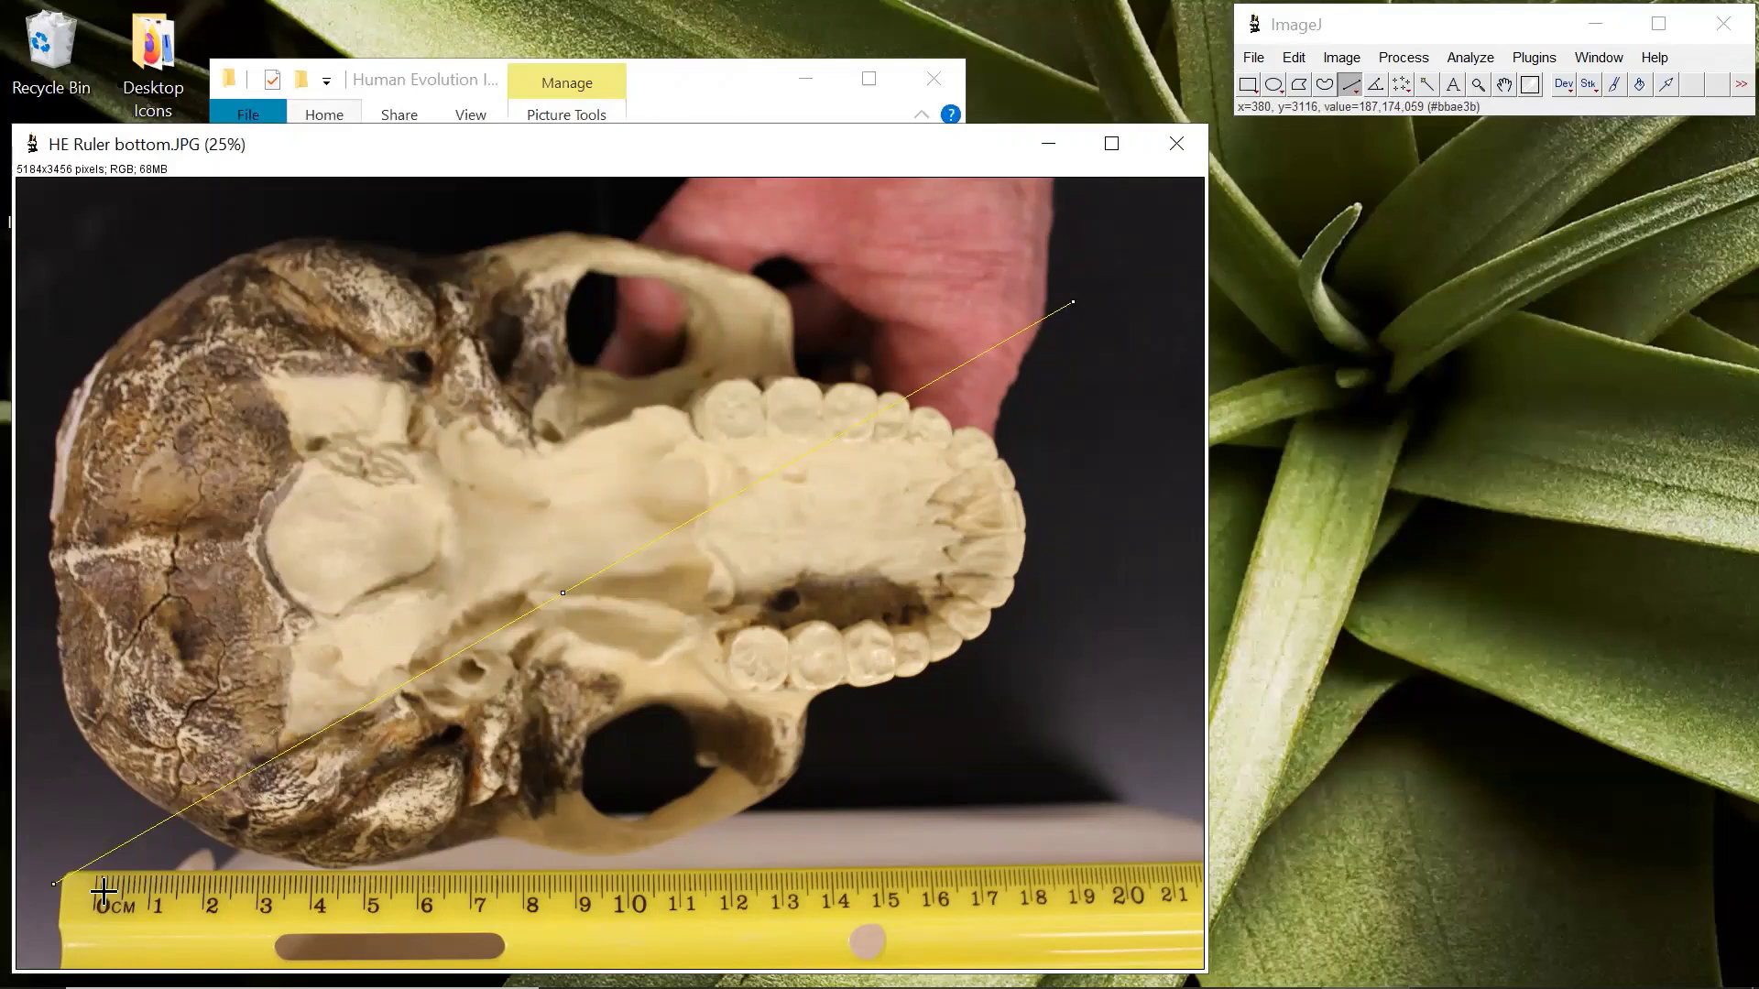
drag(98, 888, 214, 882)
drag(95, 883, 475, 892)
drag(94, 894, 633, 892)
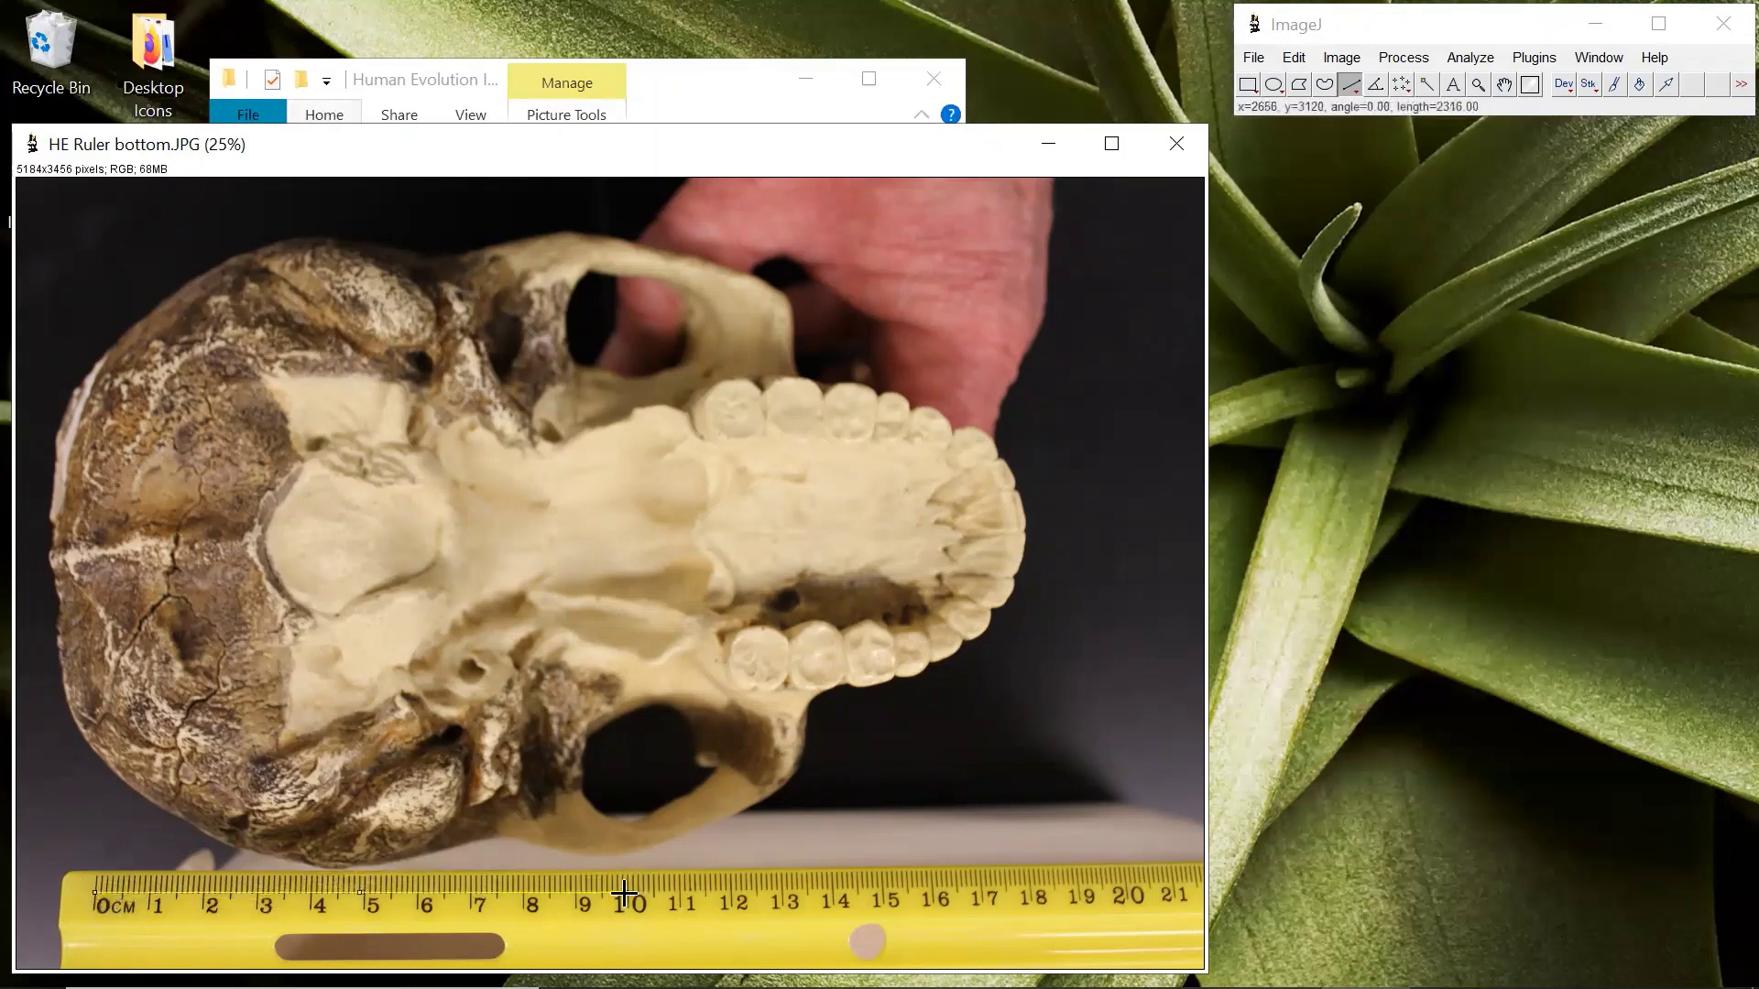
drag(624, 893, 628, 892)
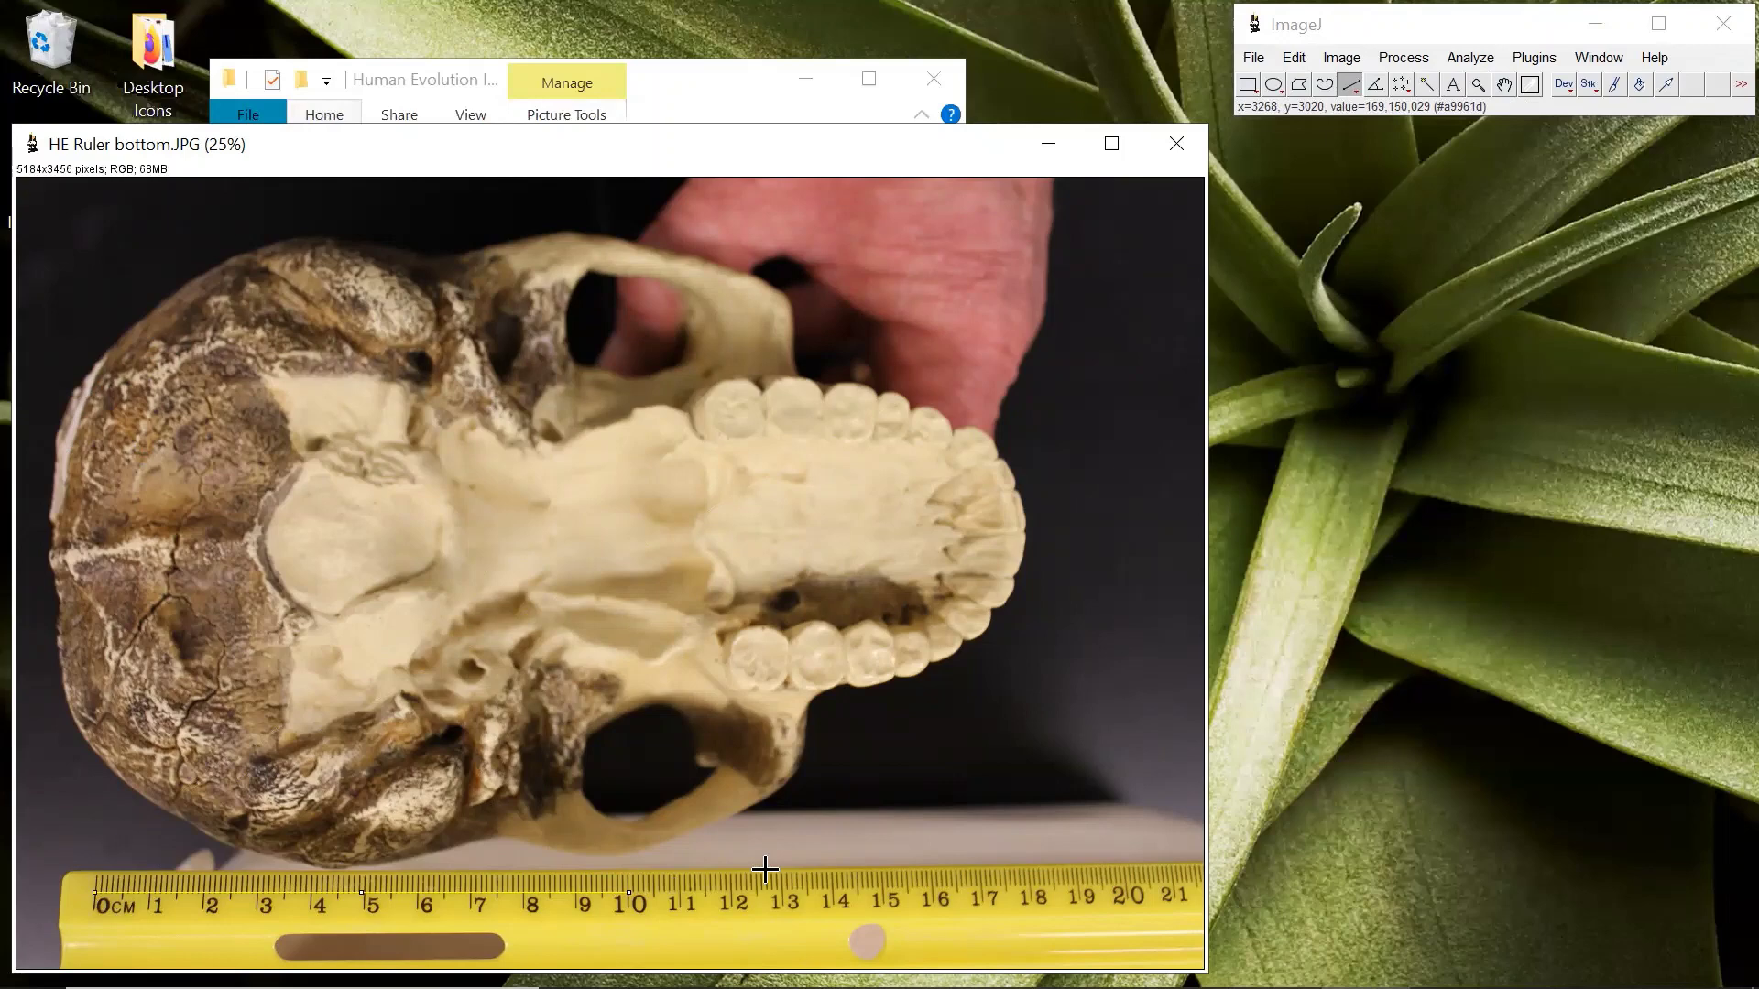
Set the scale so the 2332-pixel ruler line equals a known distance of 10 cm
click(1484, 64)
click(1532, 260)
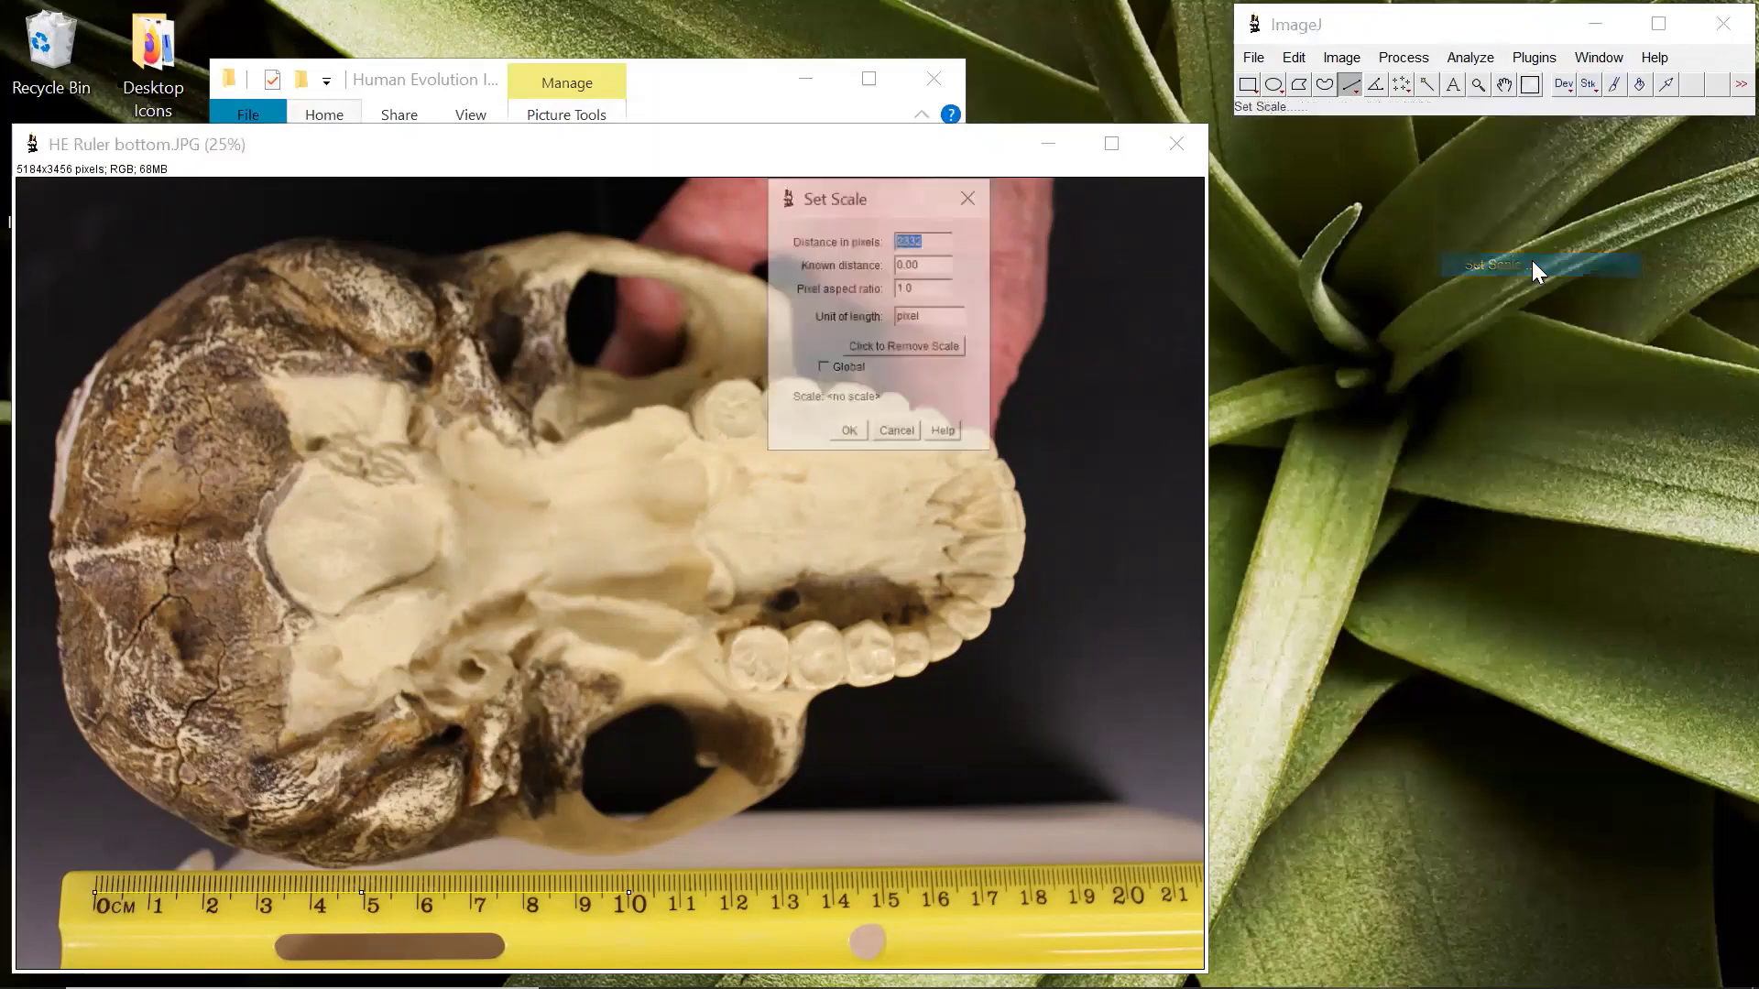
drag(908, 203, 1107, 227)
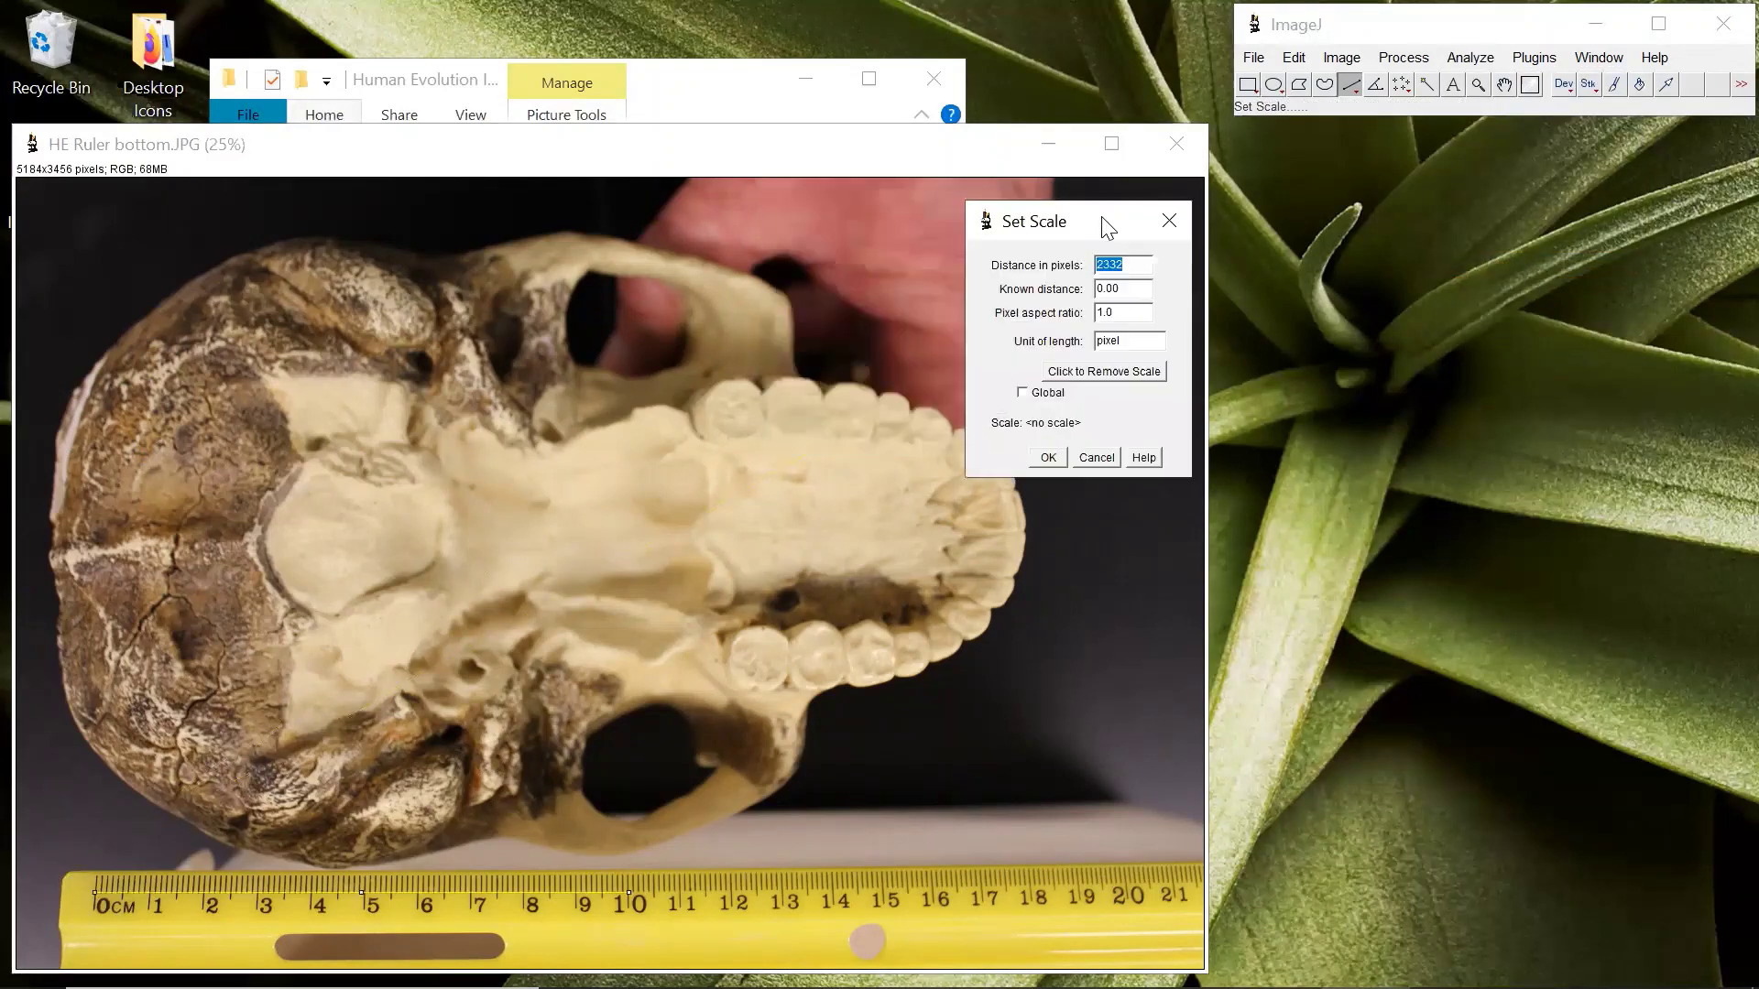
click(1130, 288)
text(10)
click(1132, 341)
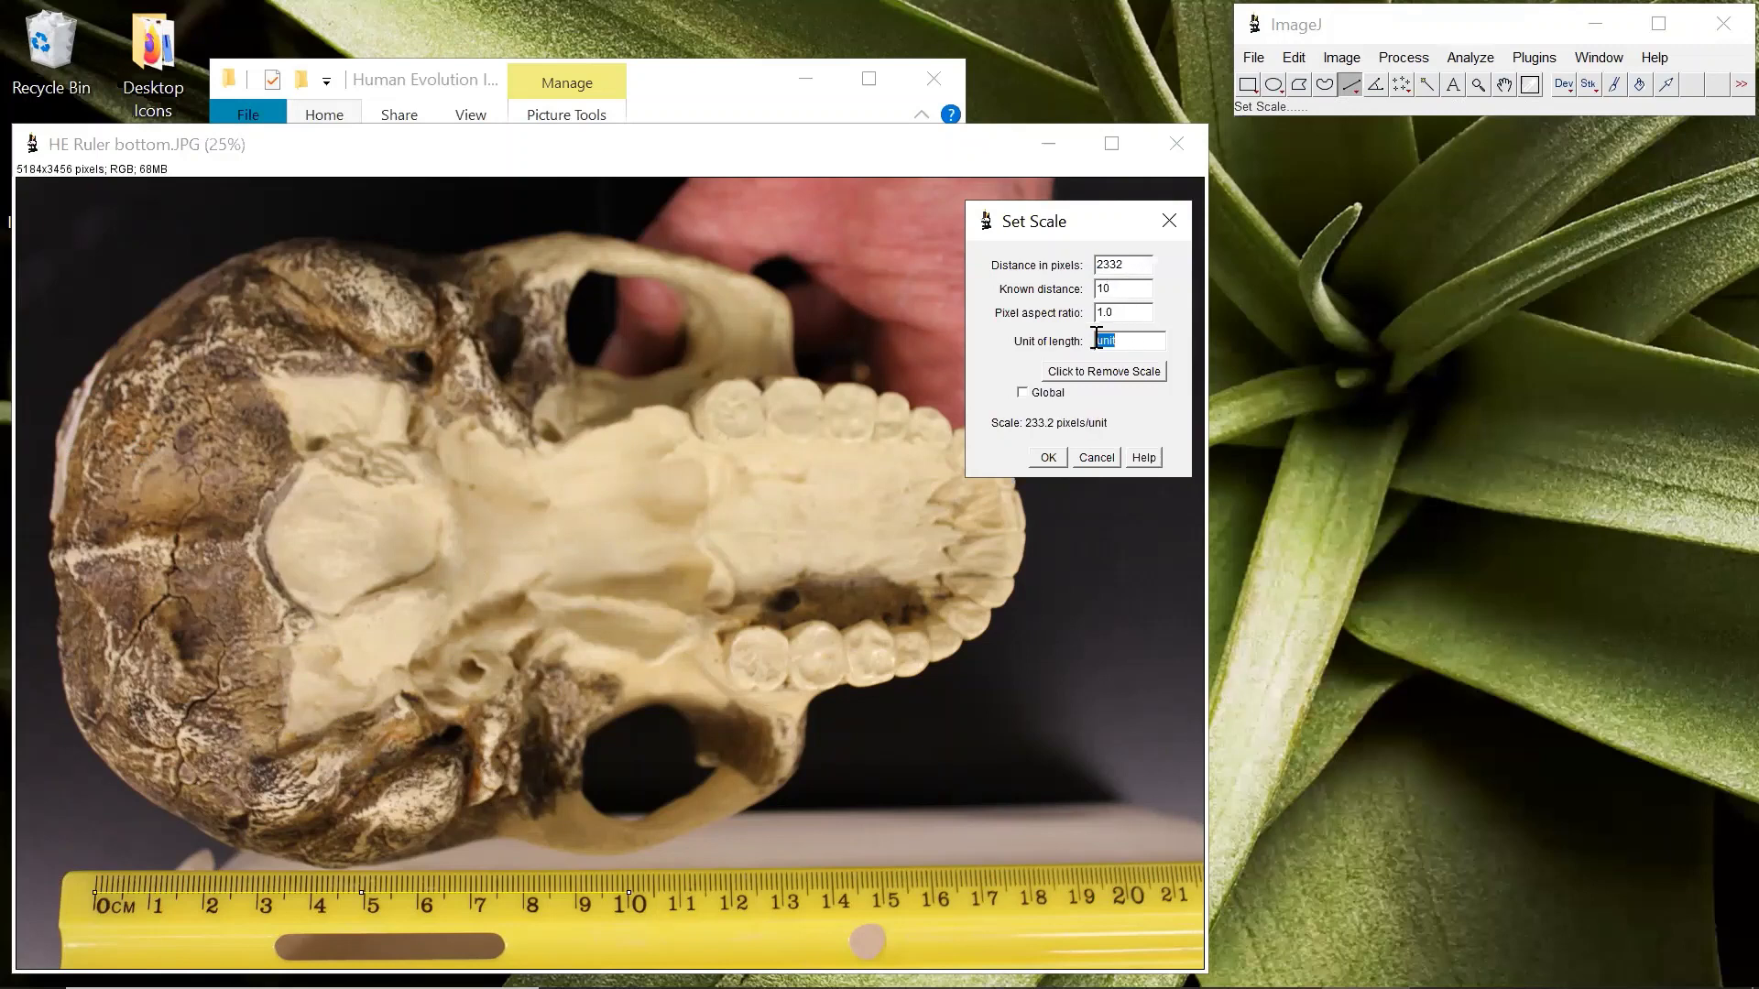
text(cm)
click(1049, 459)
click(148, 894)
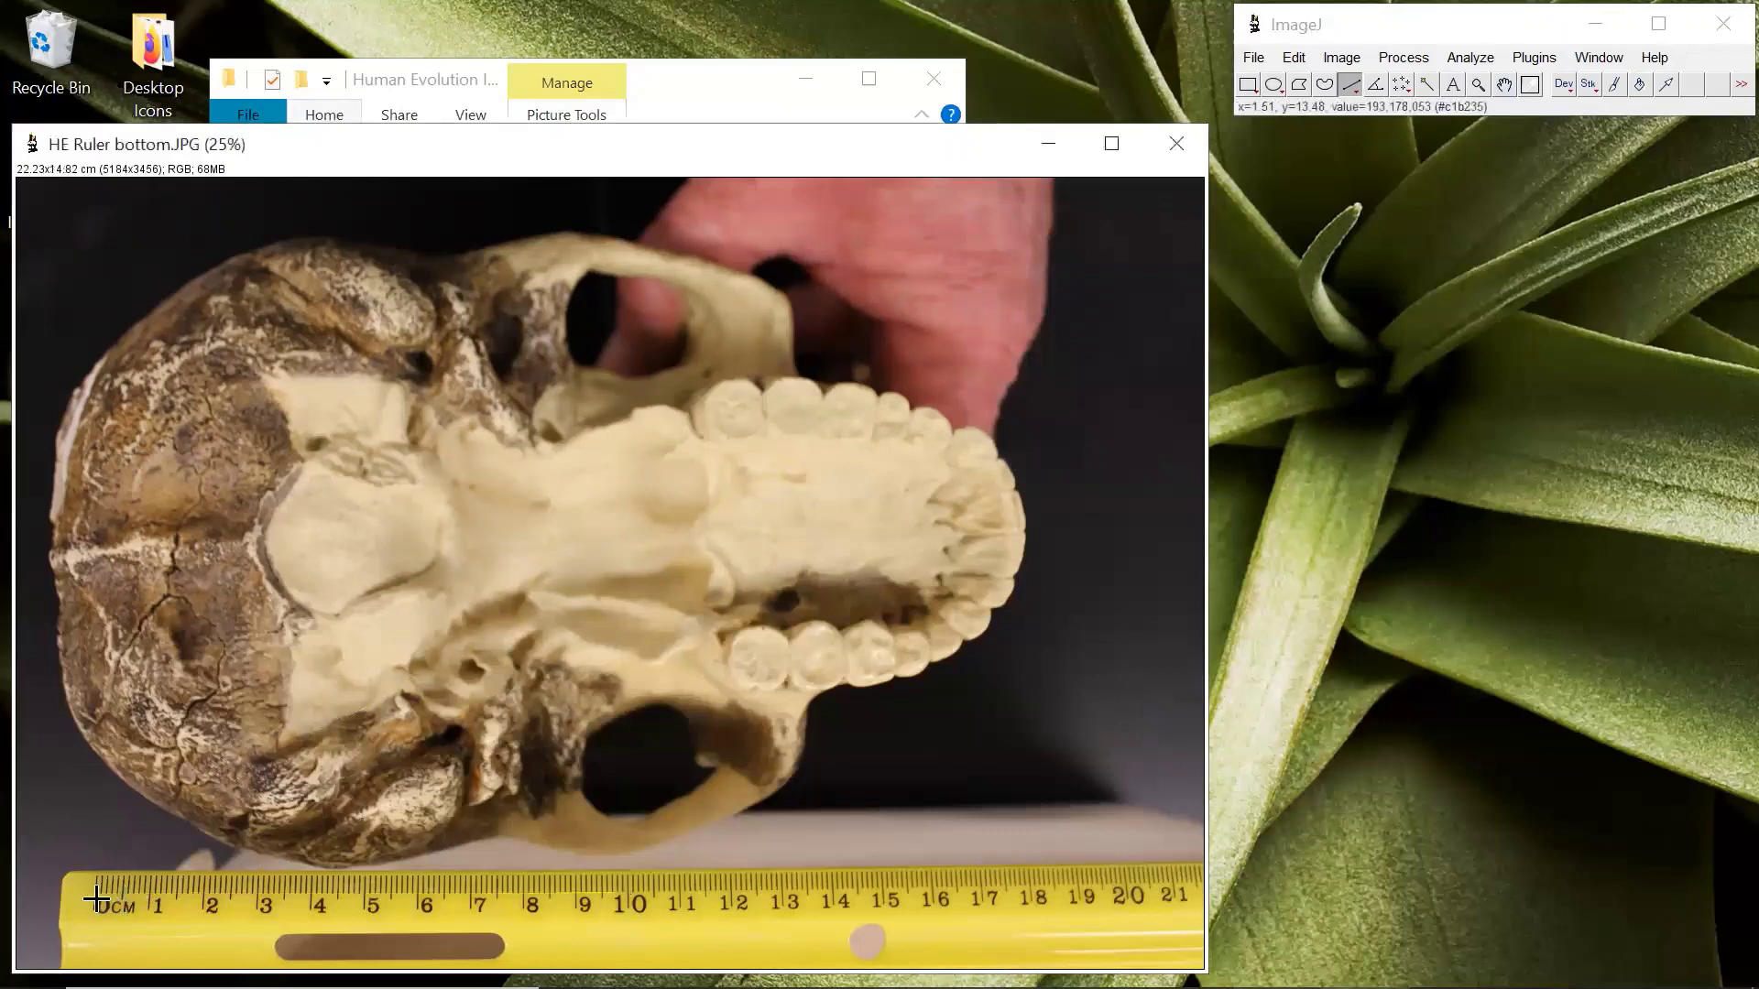
mouse_move(94, 889)
mouse_down()
mouse_move(287, 861)
mouse_move(566, 927)
mouse_move(627, 890)
mouse_up()
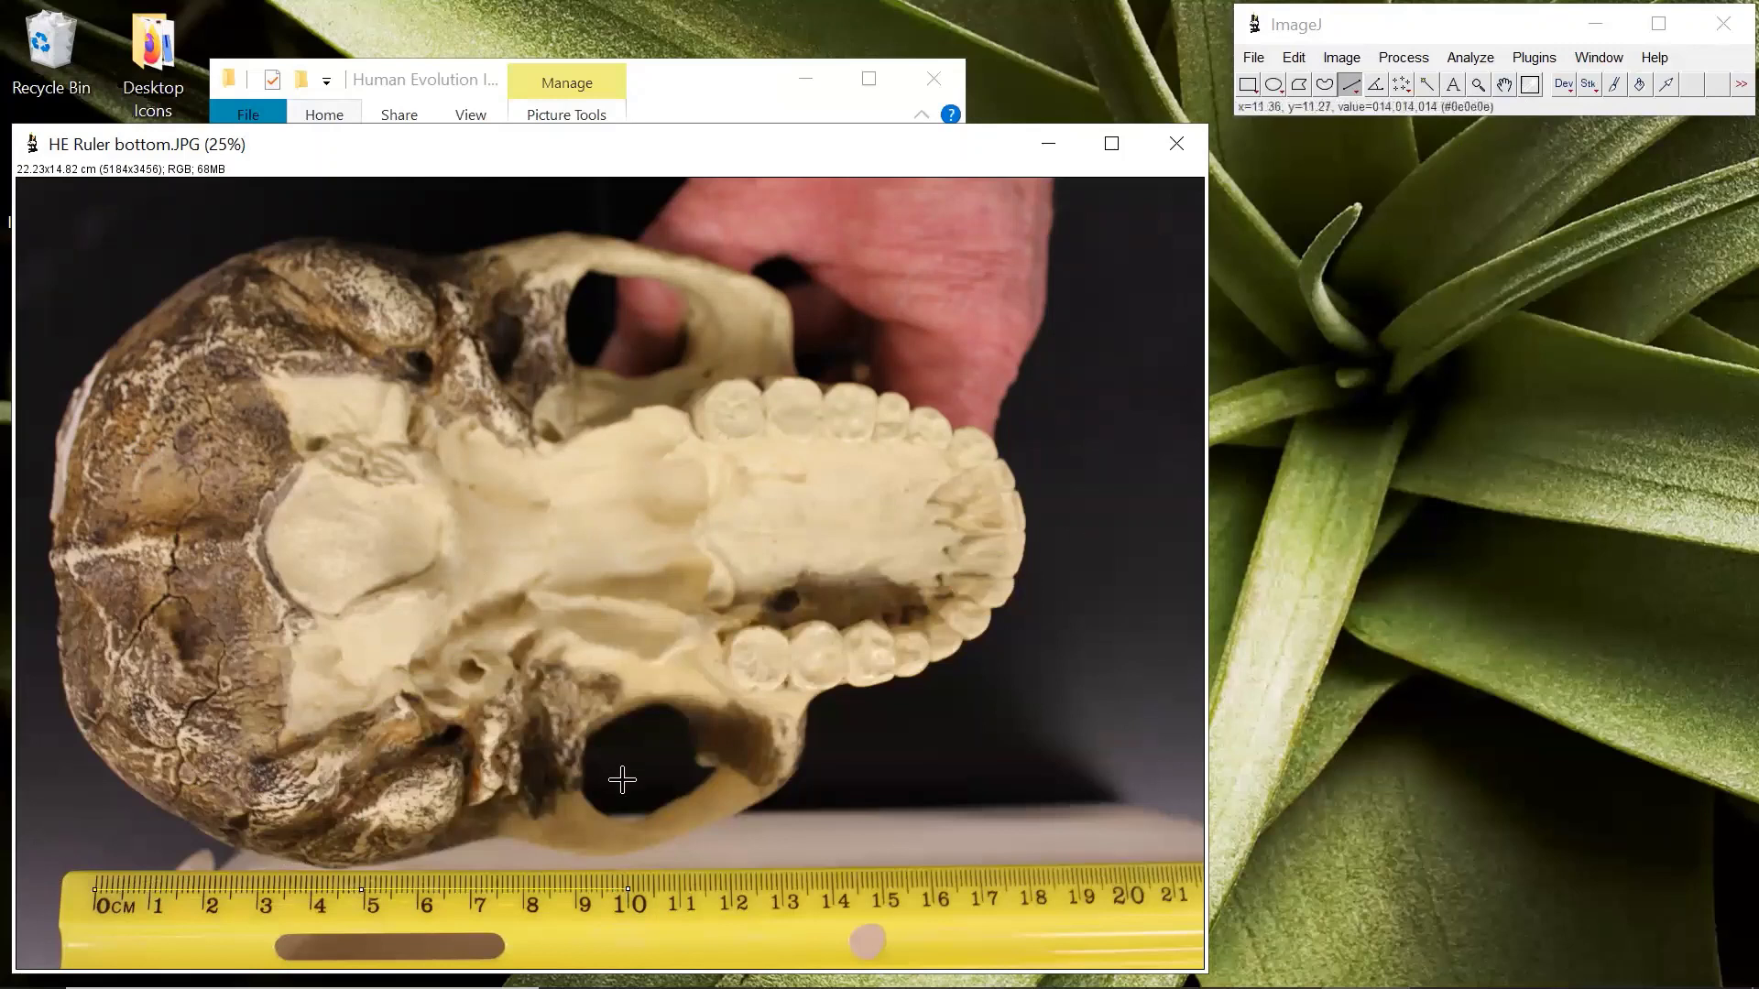
click(94, 905)
mouse_move(96, 887)
mouse_down()
mouse_move(549, 857)
mouse_move(630, 890)
mouse_up()
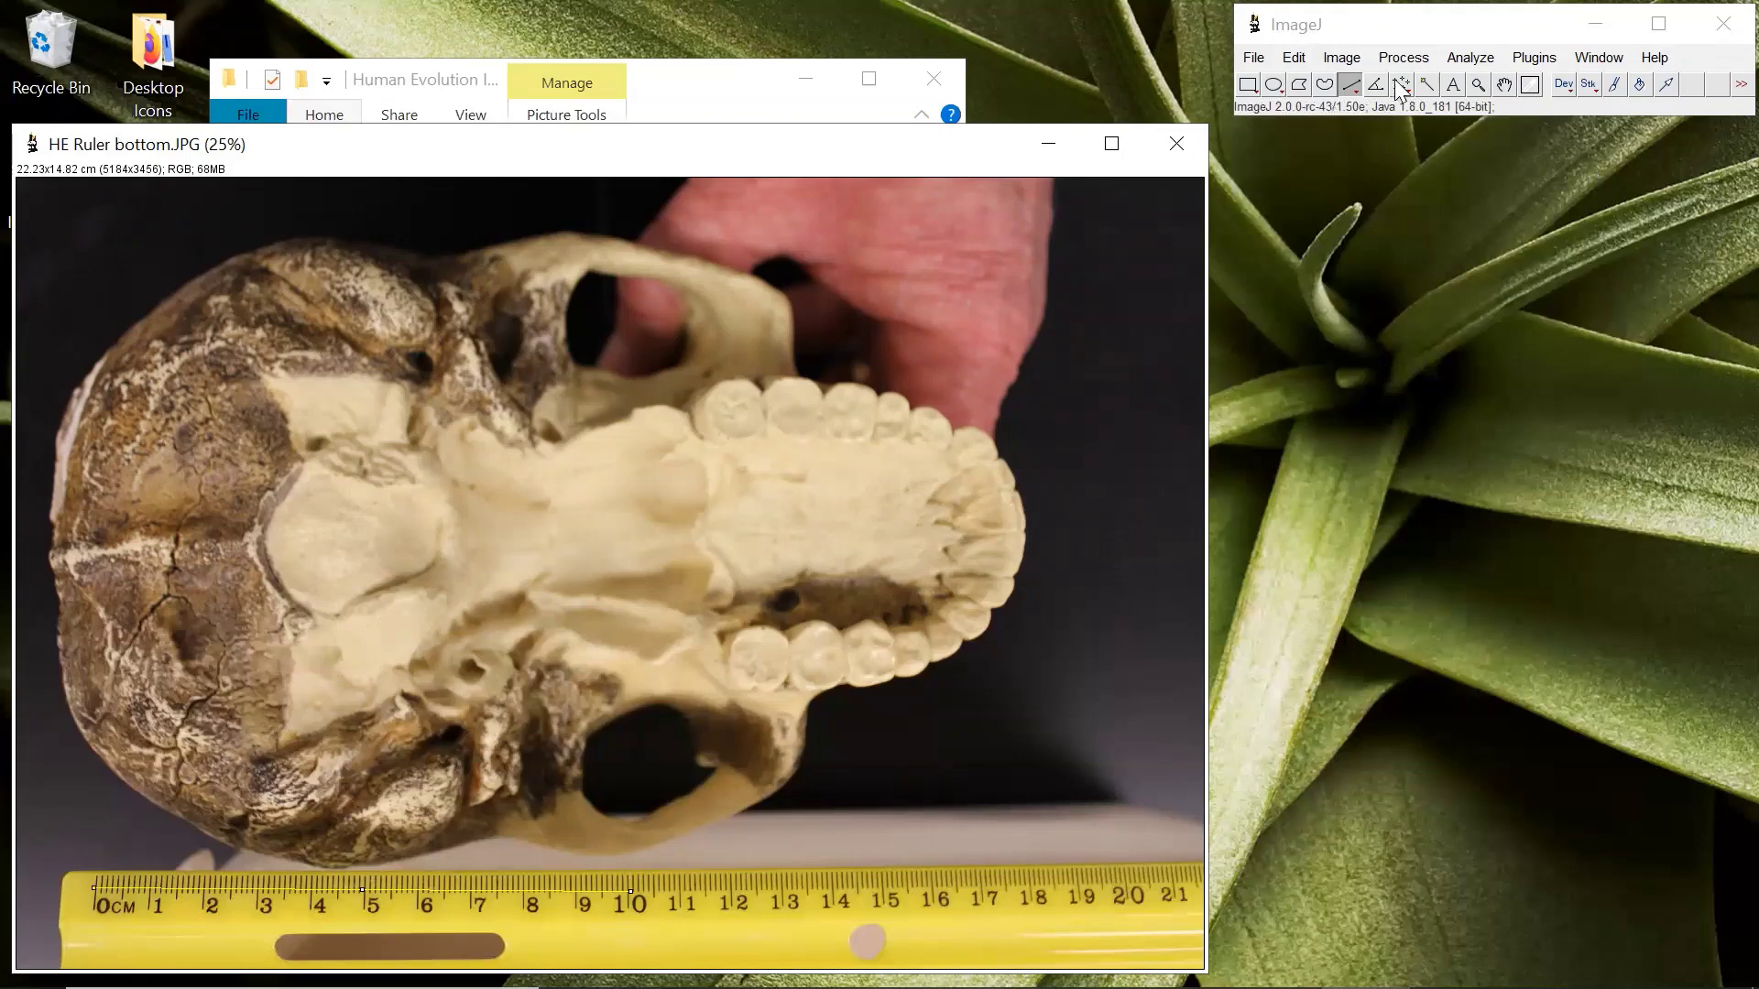
Add Bounding rectangle to the measurements, alongside Area, Mean gray value and Min & max
click(1466, 61)
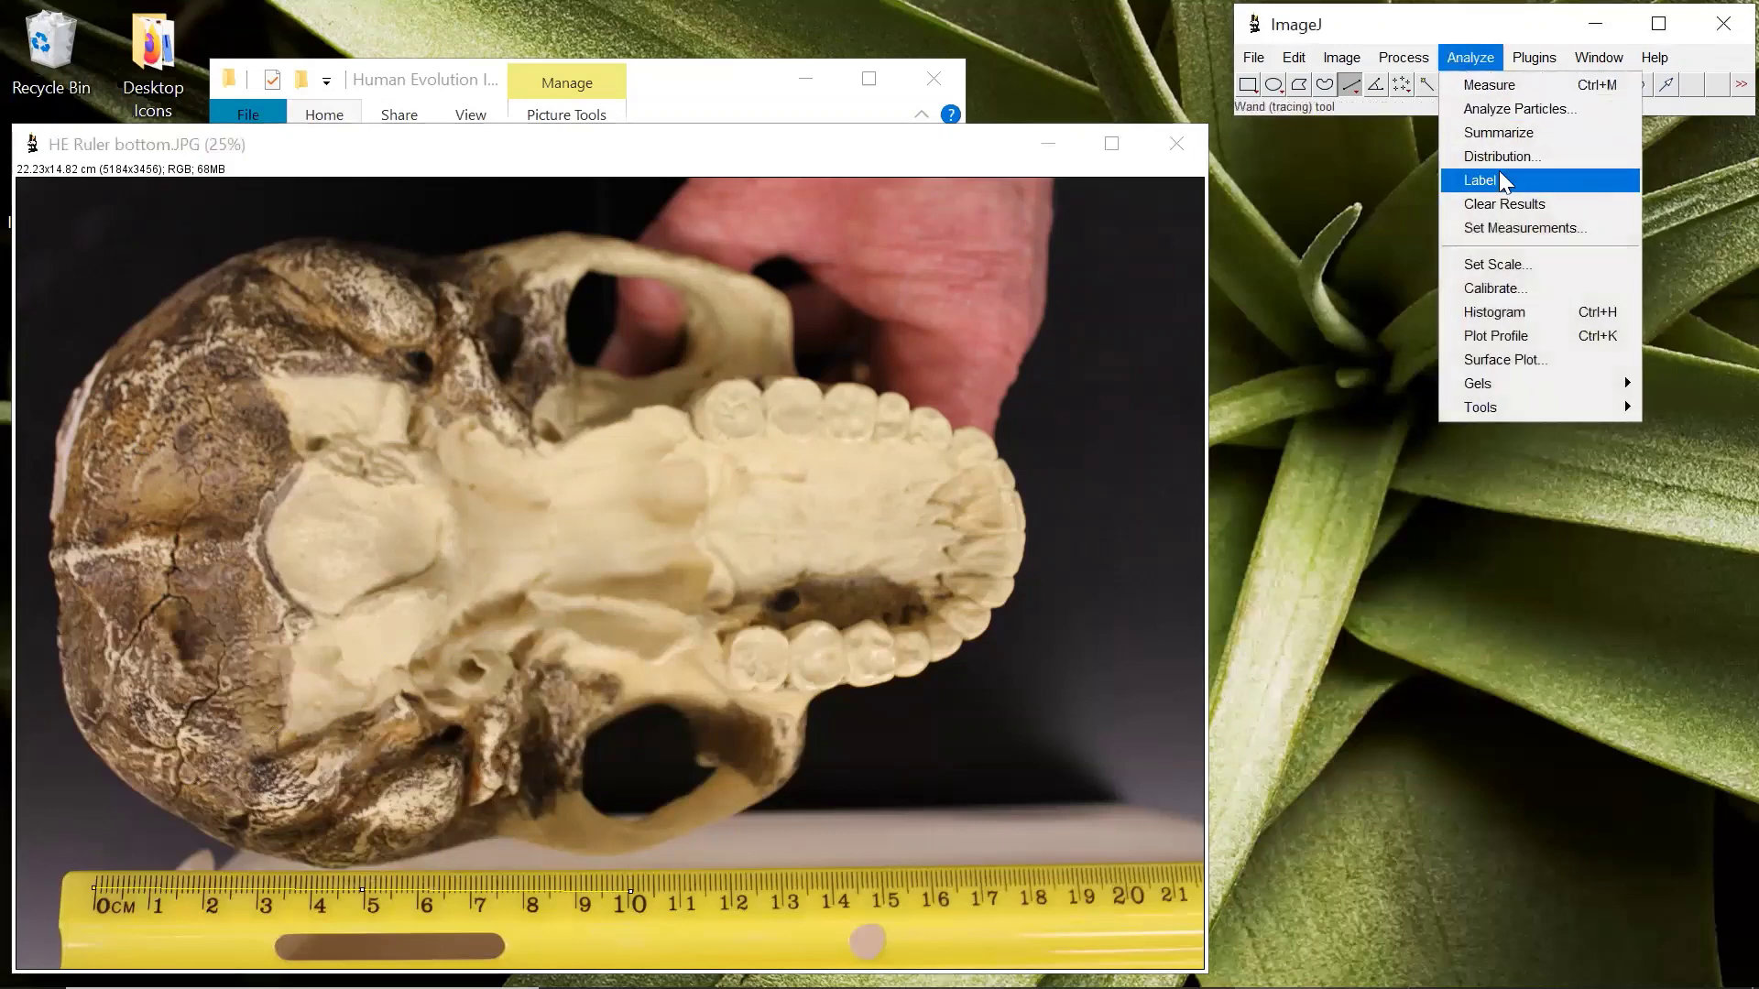
click(1512, 229)
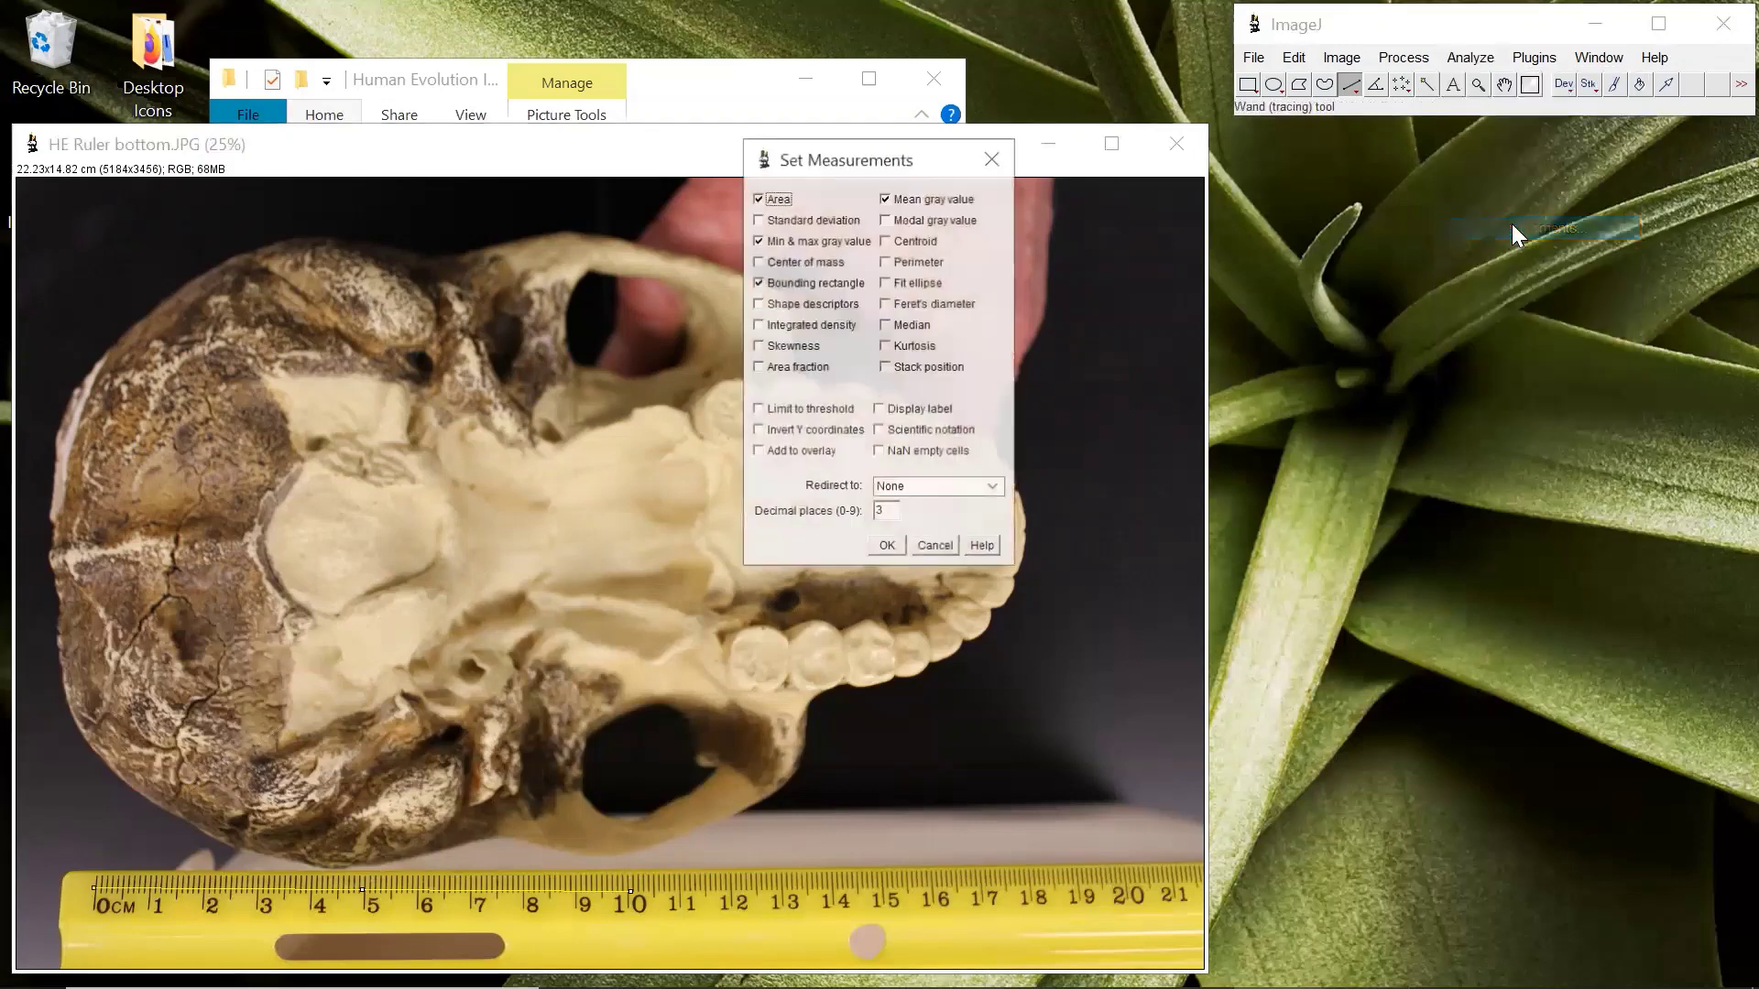
click(762, 286)
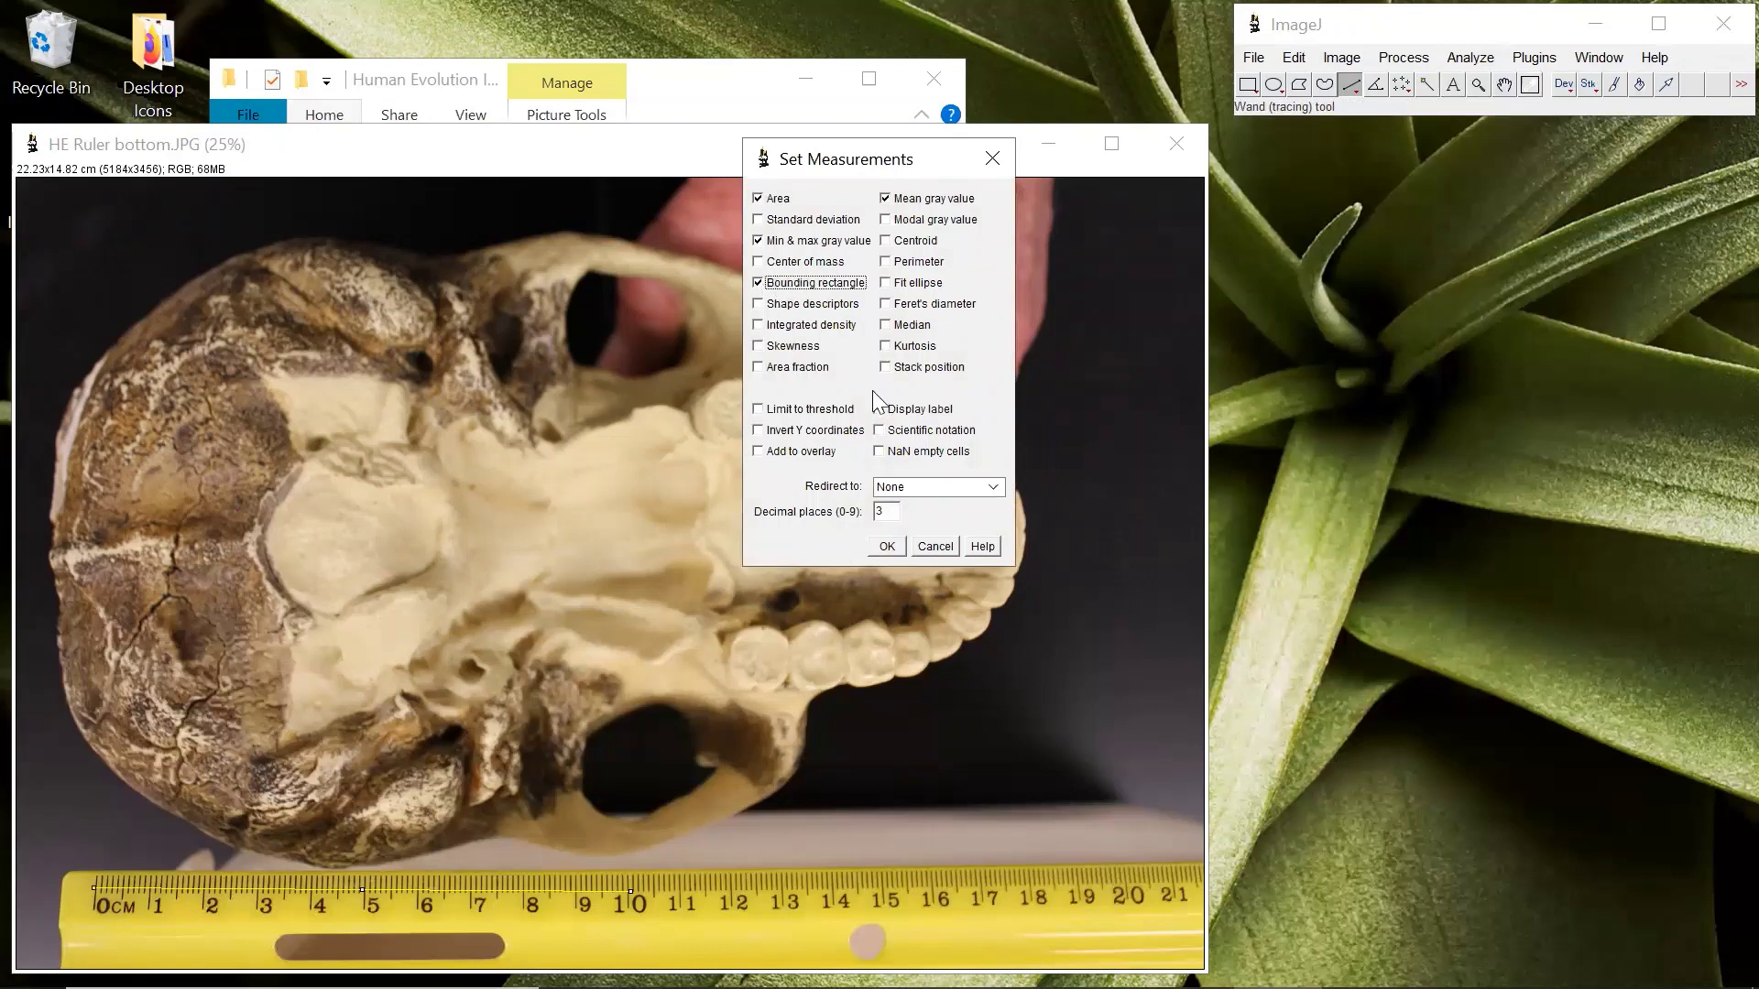
click(888, 546)
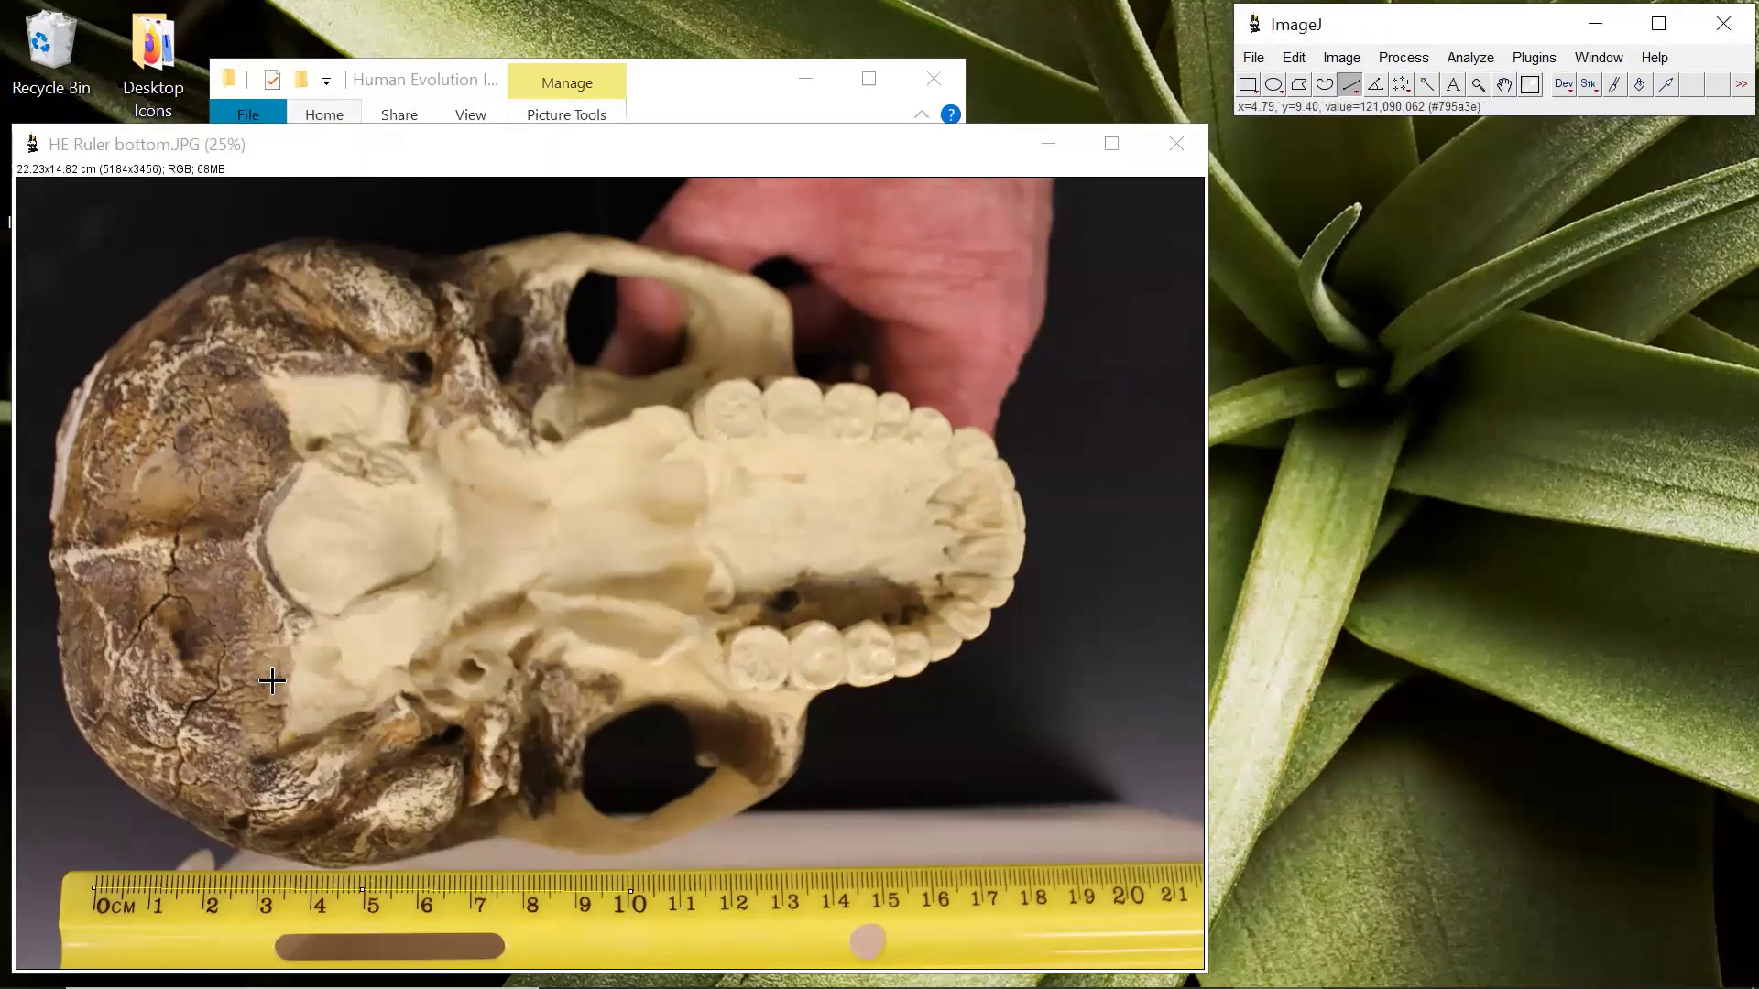
Try line, rectangle and oval selections on the skull, reshaping the trial ellipse over the cranium
mouse_move(272, 680)
mouse_down()
mouse_move(844, 523)
mouse_move(888, 433)
mouse_up()
click(1248, 84)
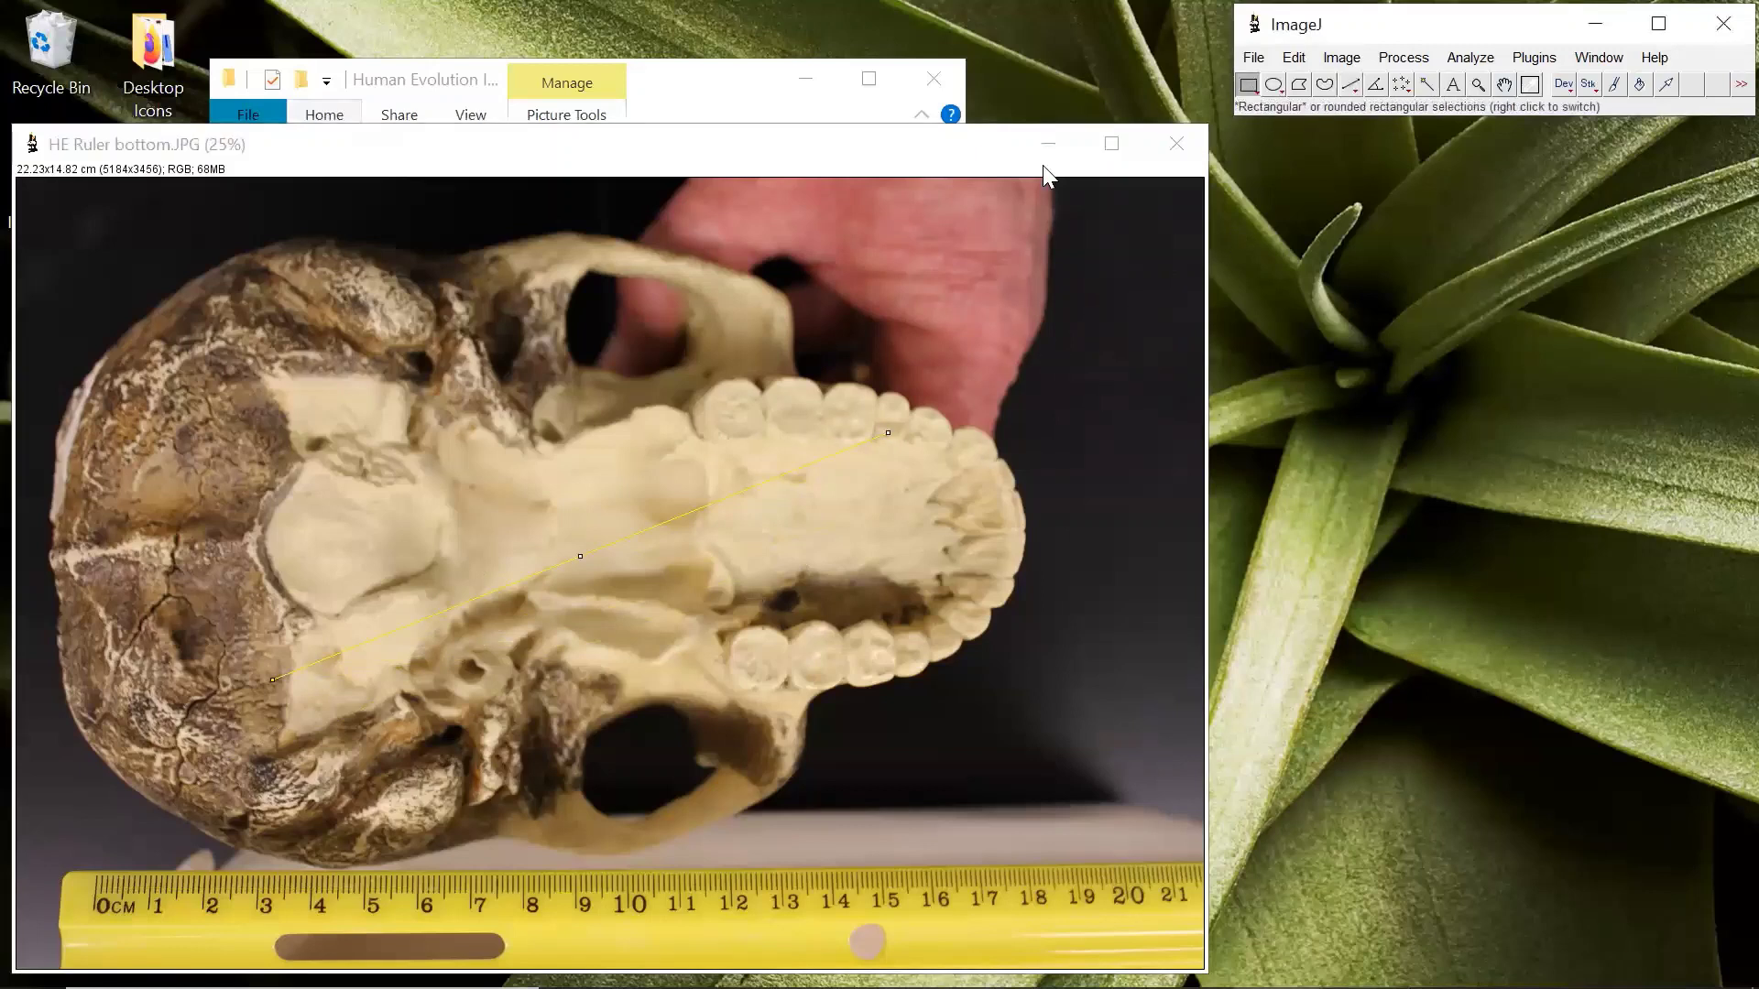
drag(457, 417, 1028, 635)
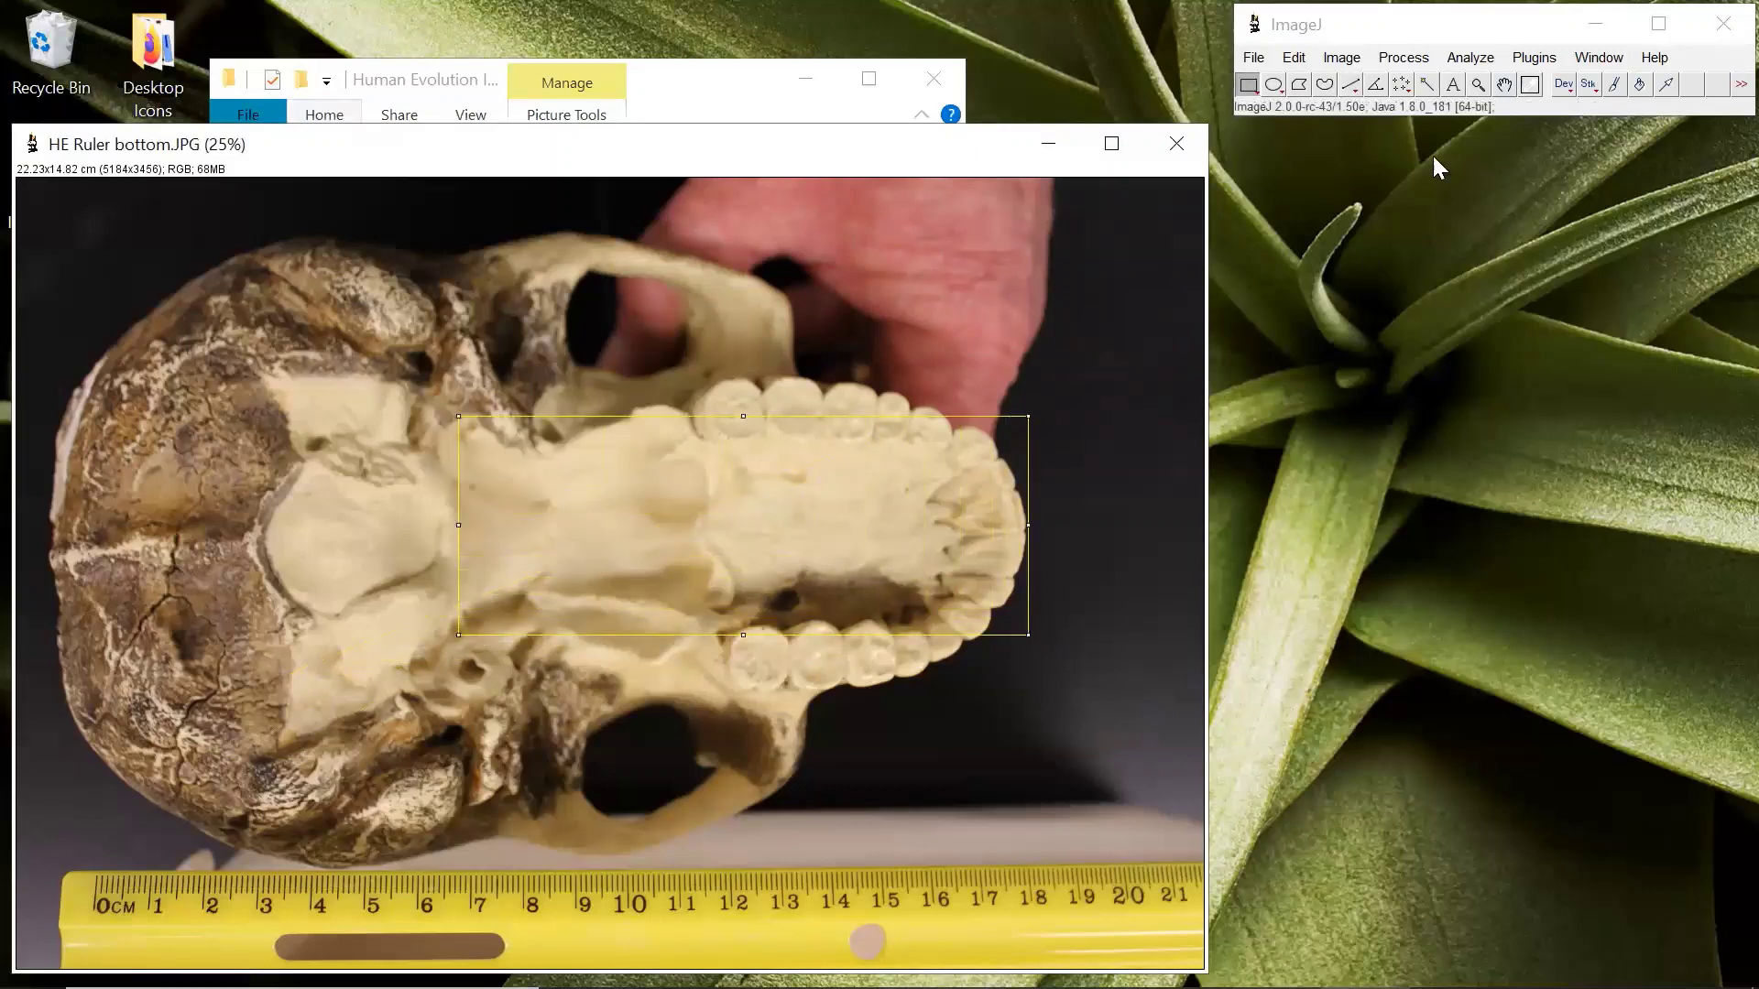
click(1273, 86)
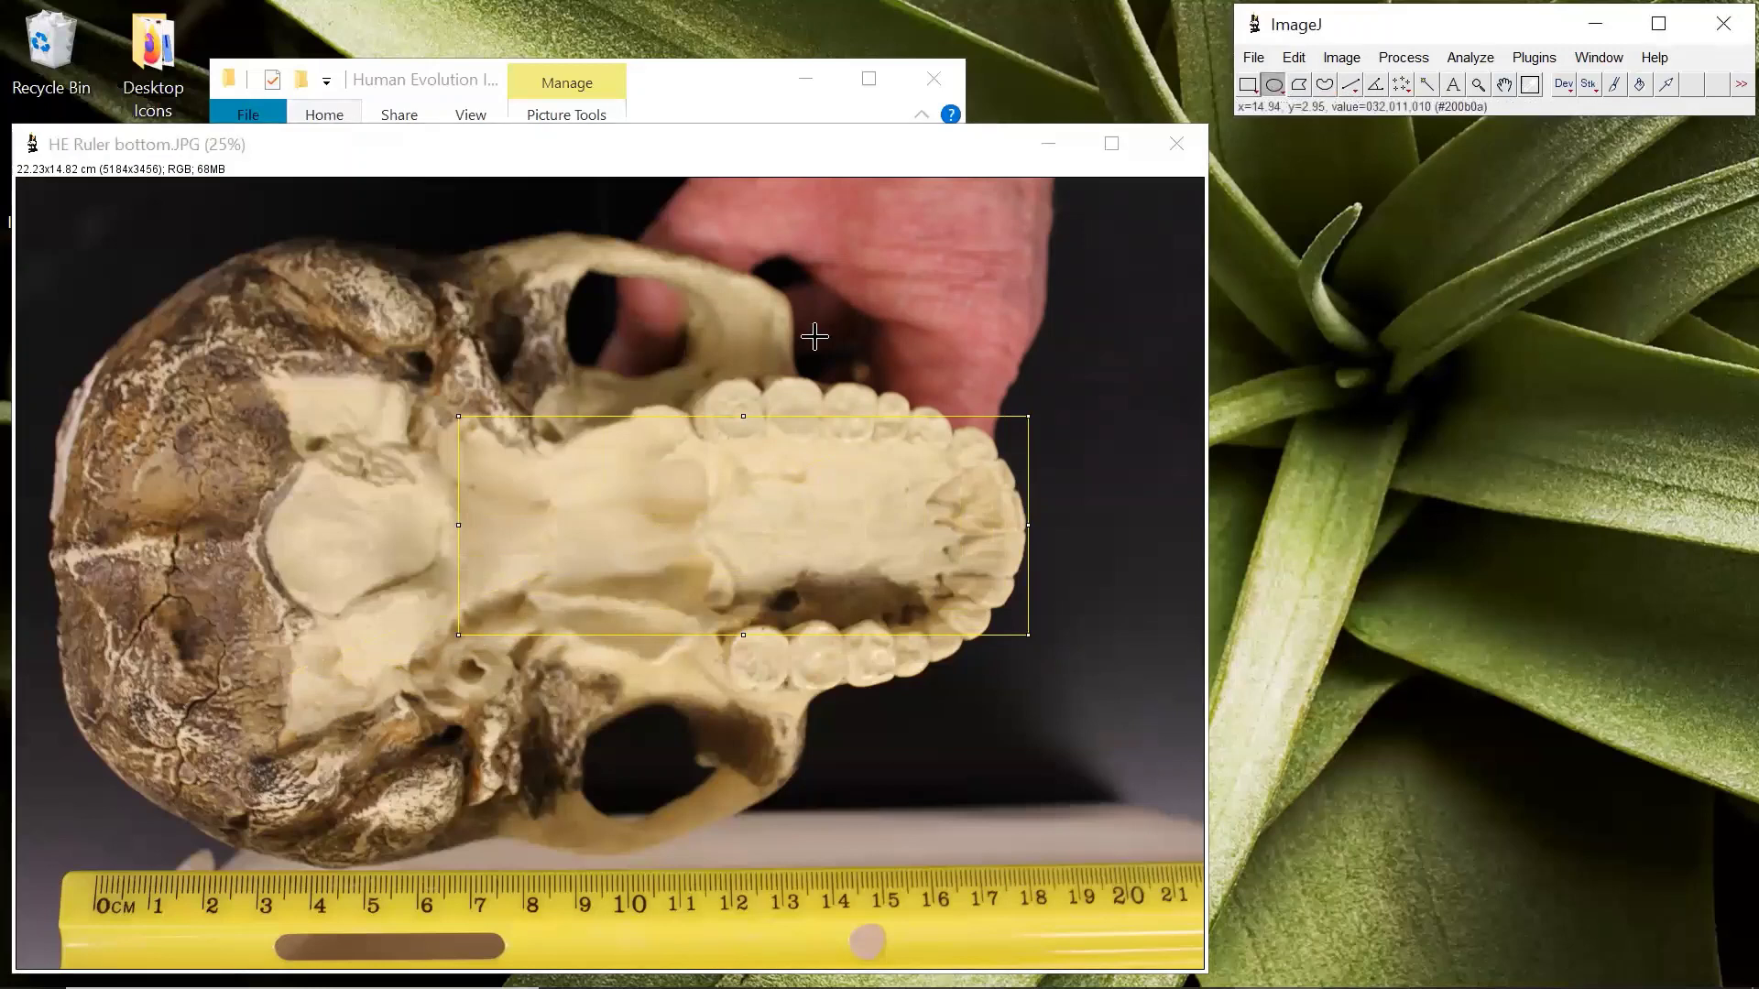
drag(108, 306, 942, 878)
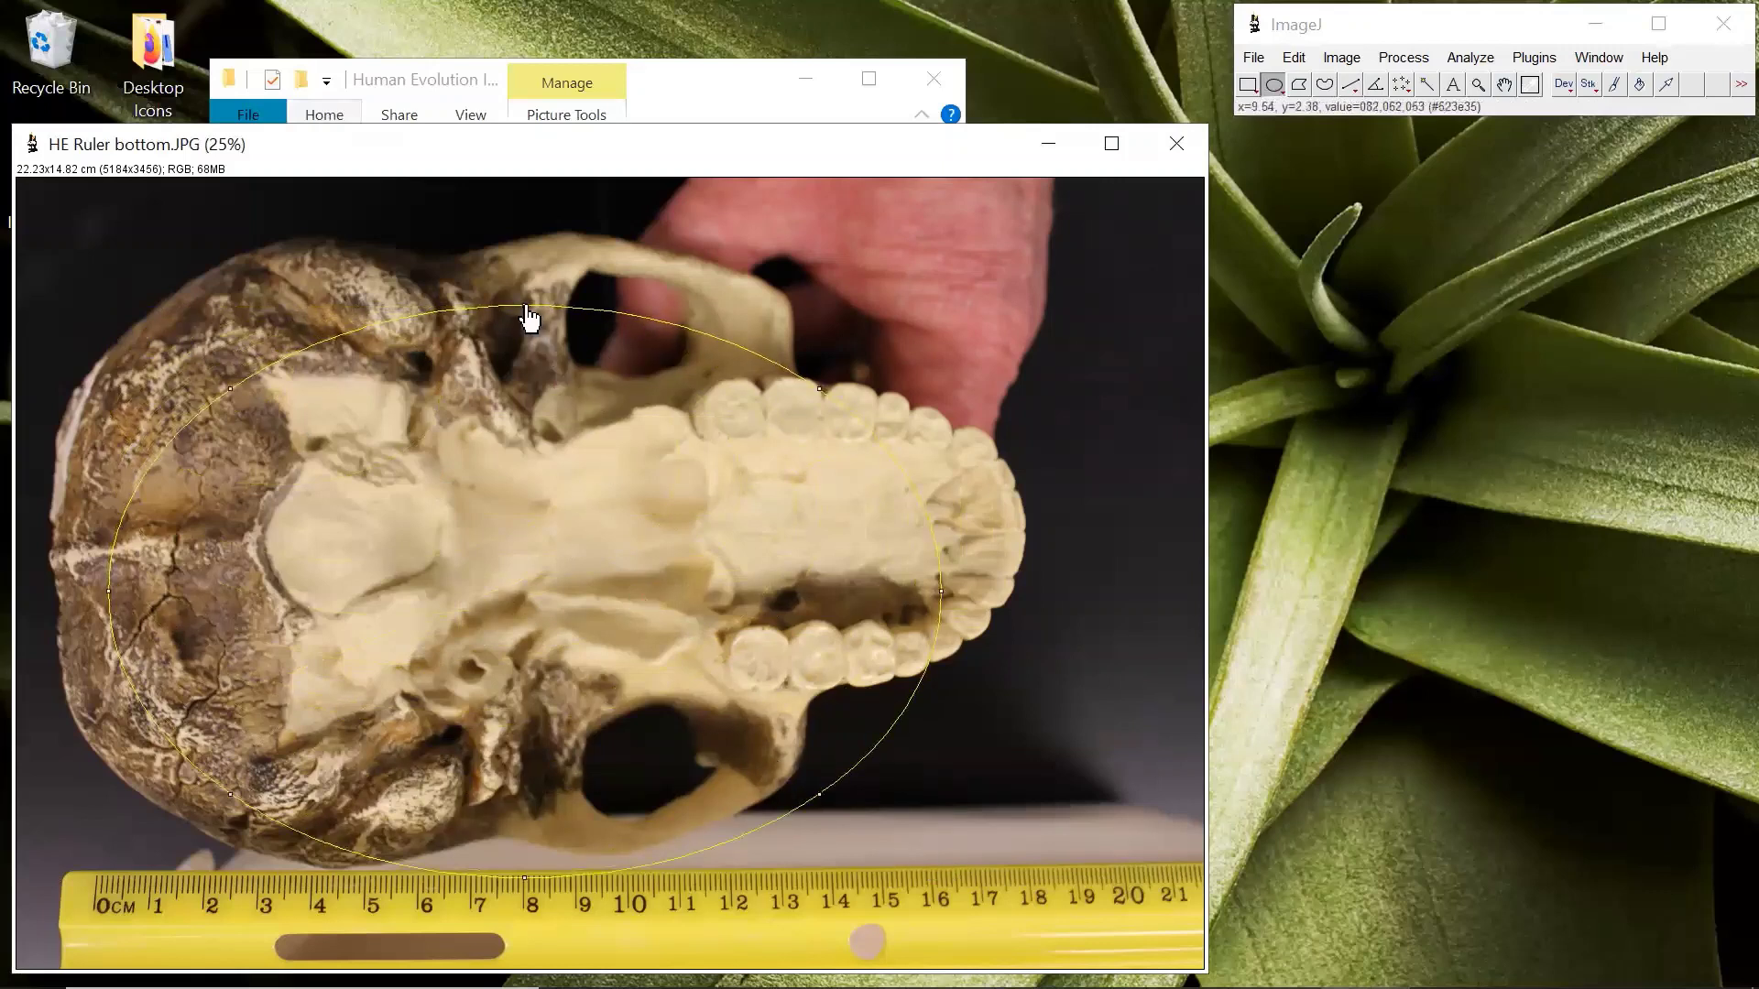
drag(530, 304, 534, 237)
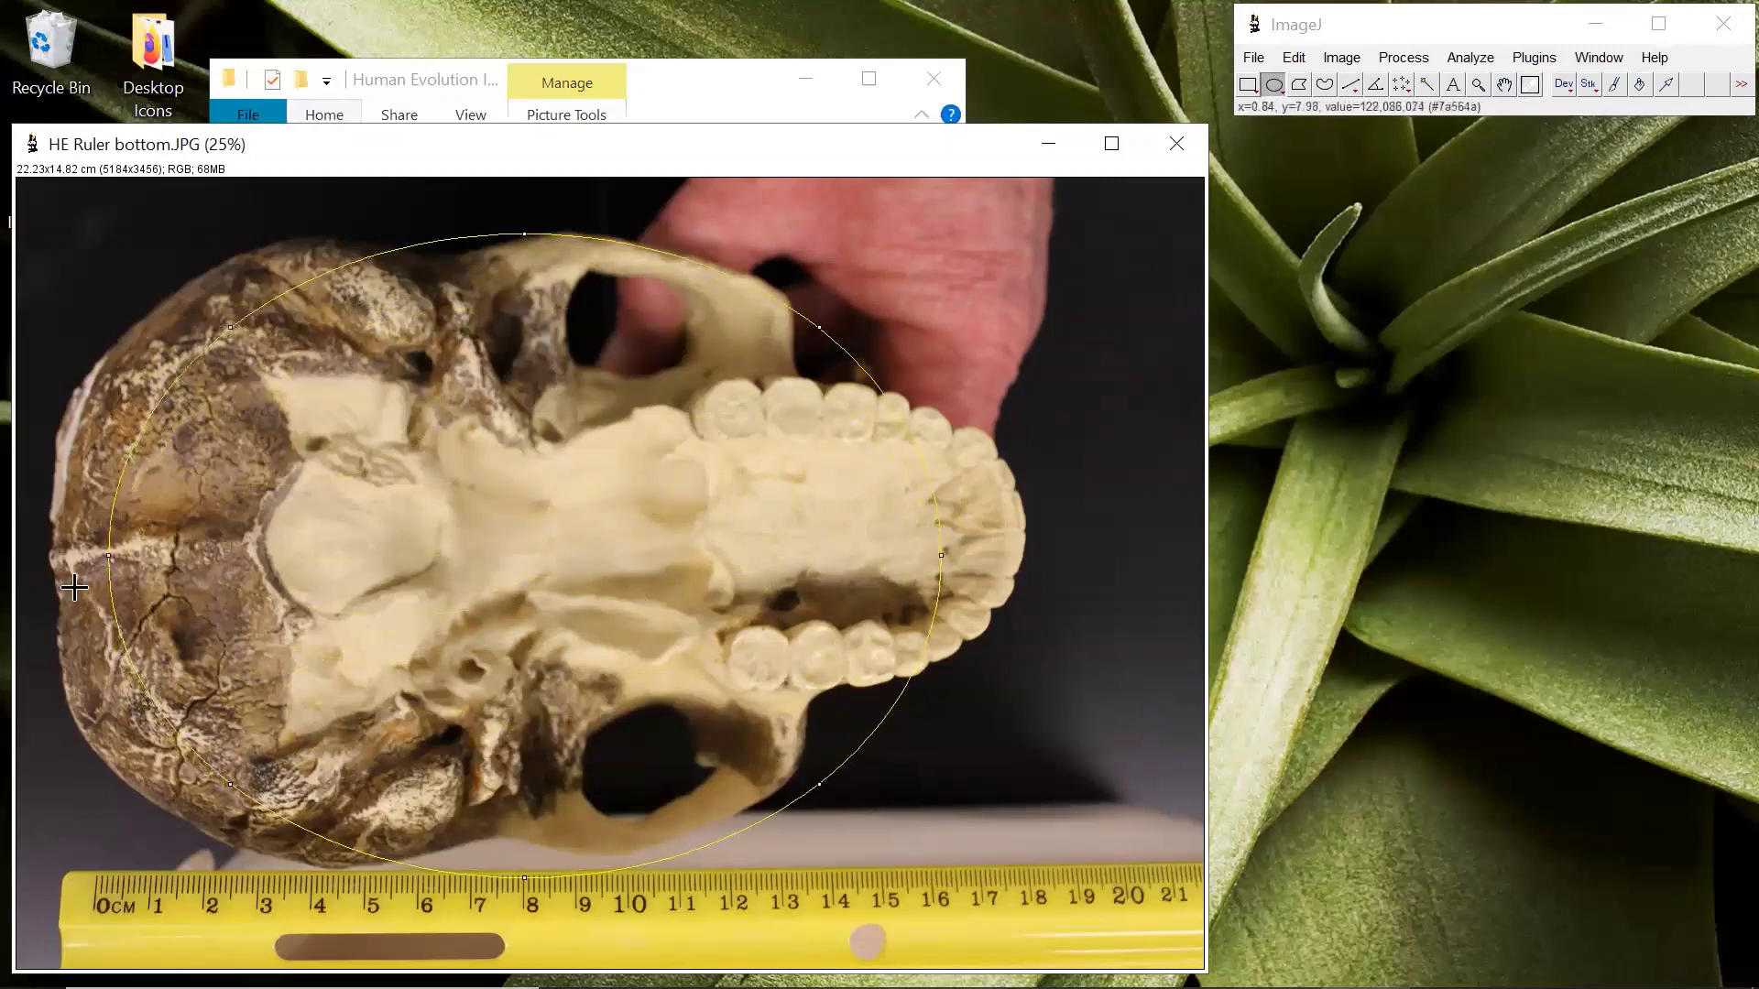
drag(108, 555, 56, 556)
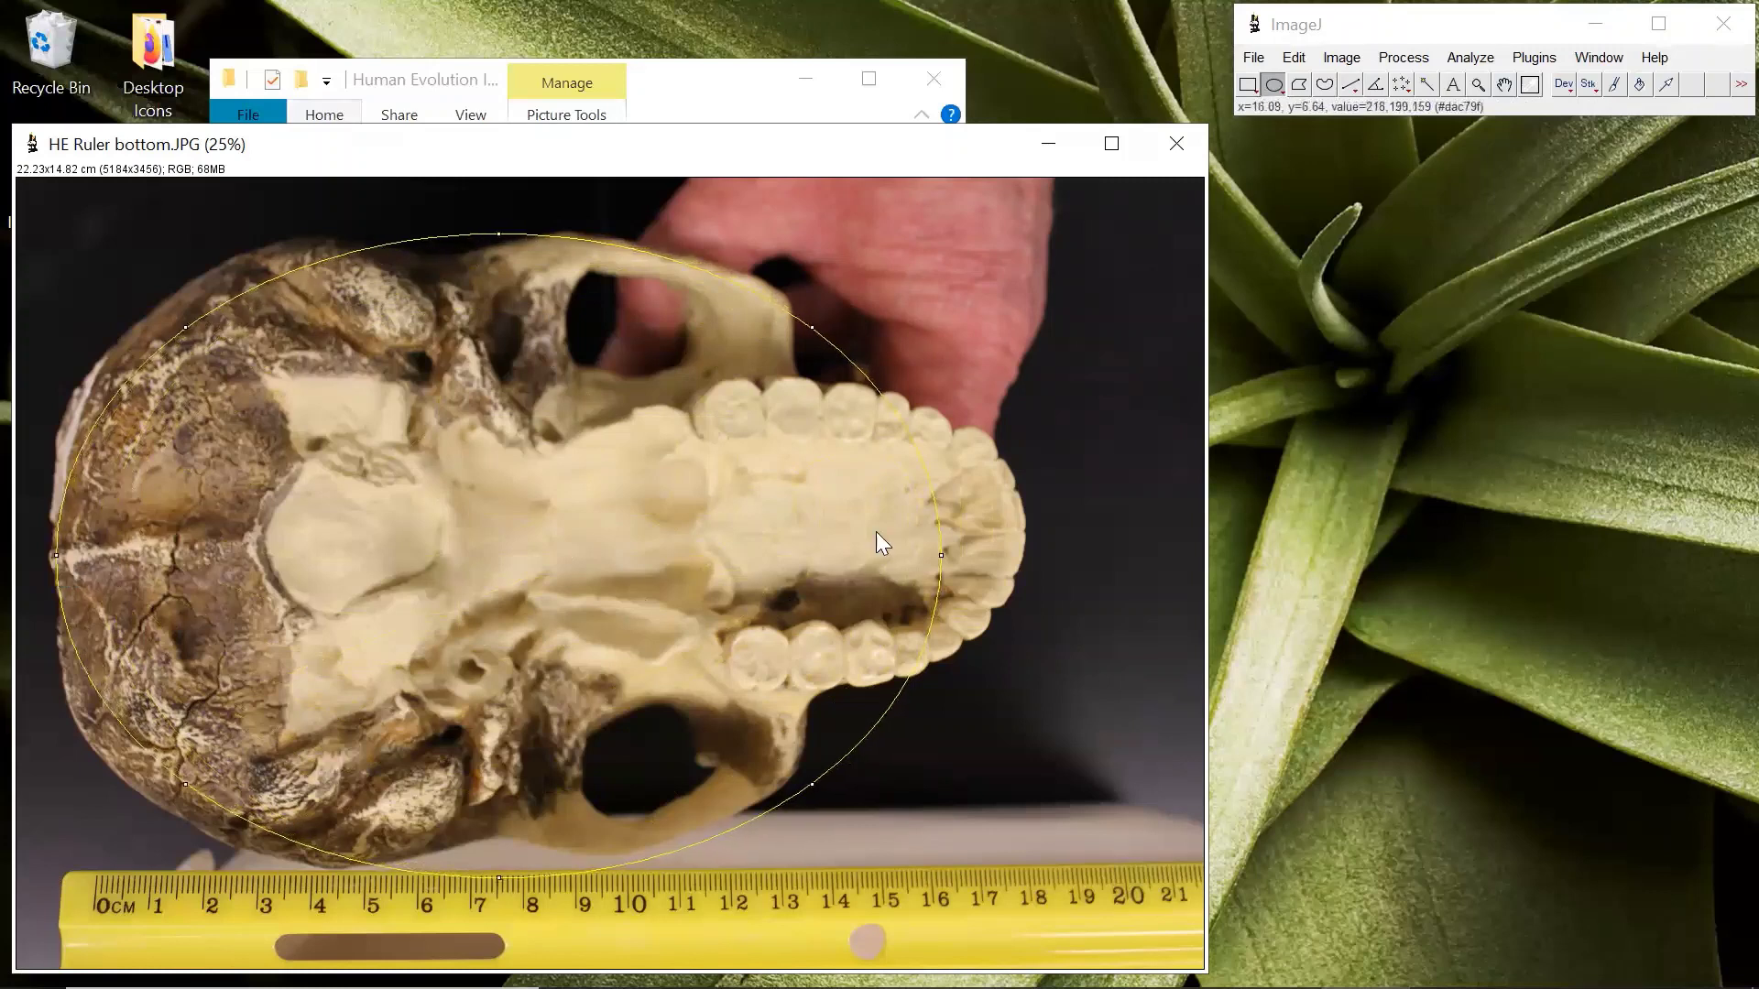
drag(942, 557, 847, 561)
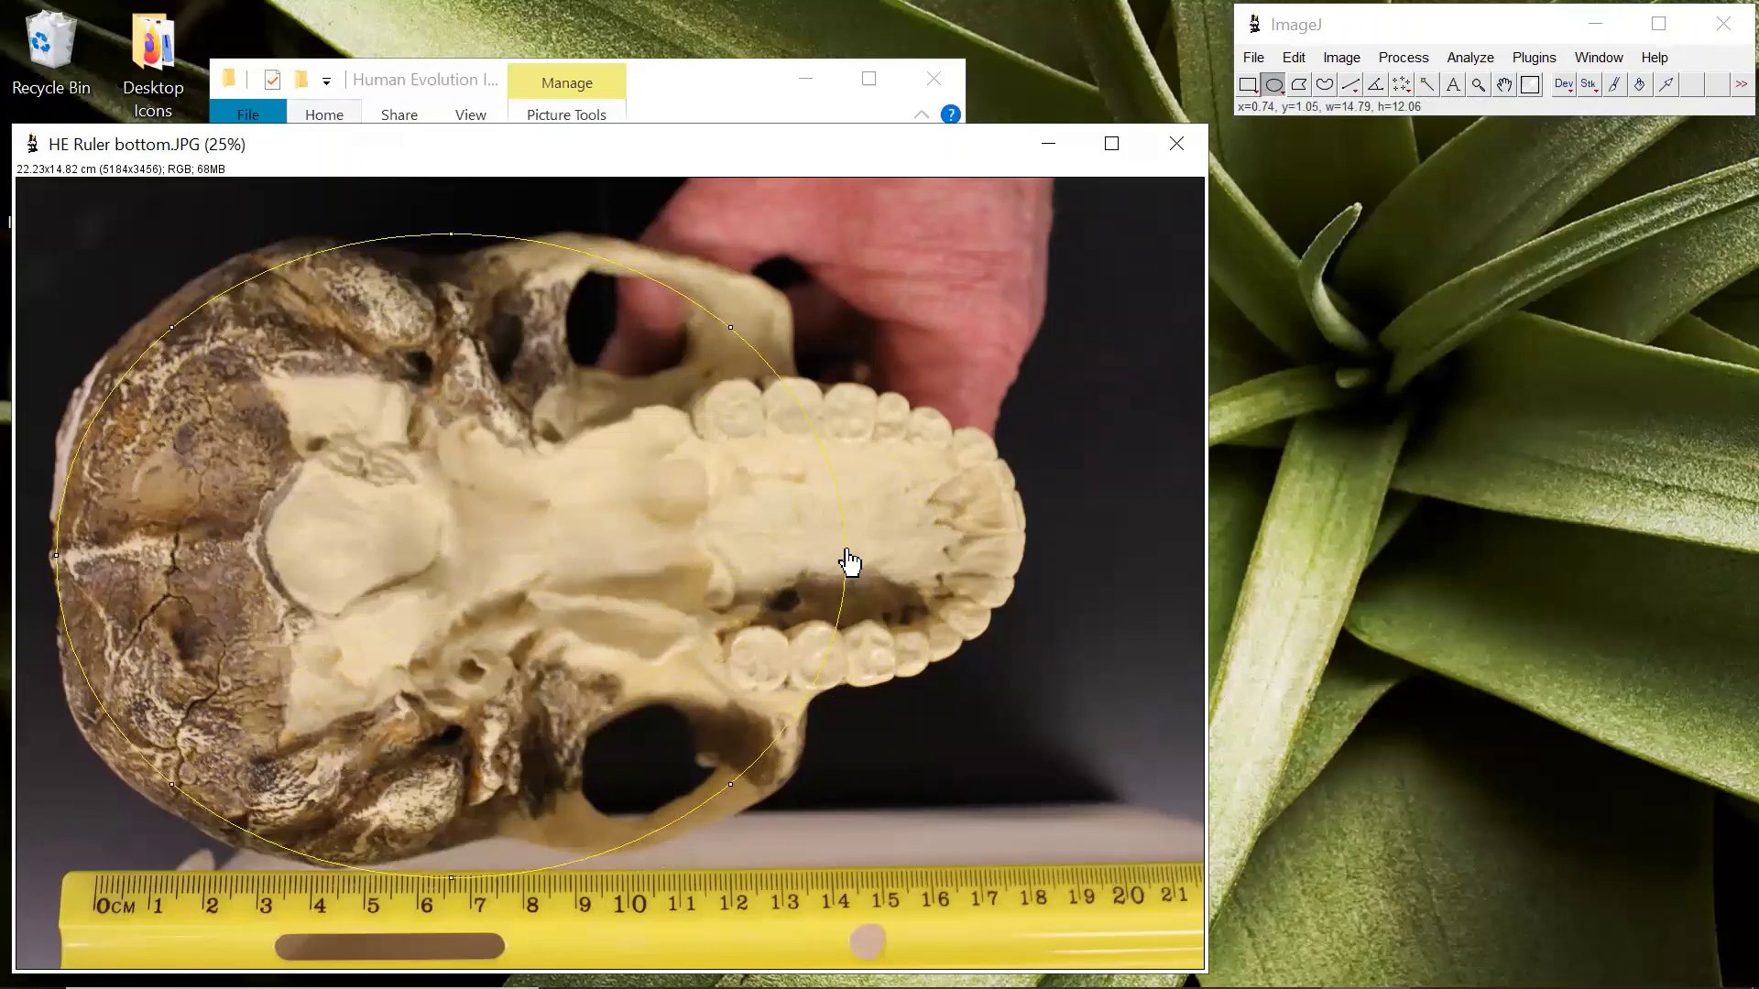
Draw a straight line from the back of the cranium past the front teeth
click(1352, 85)
click(191, 563)
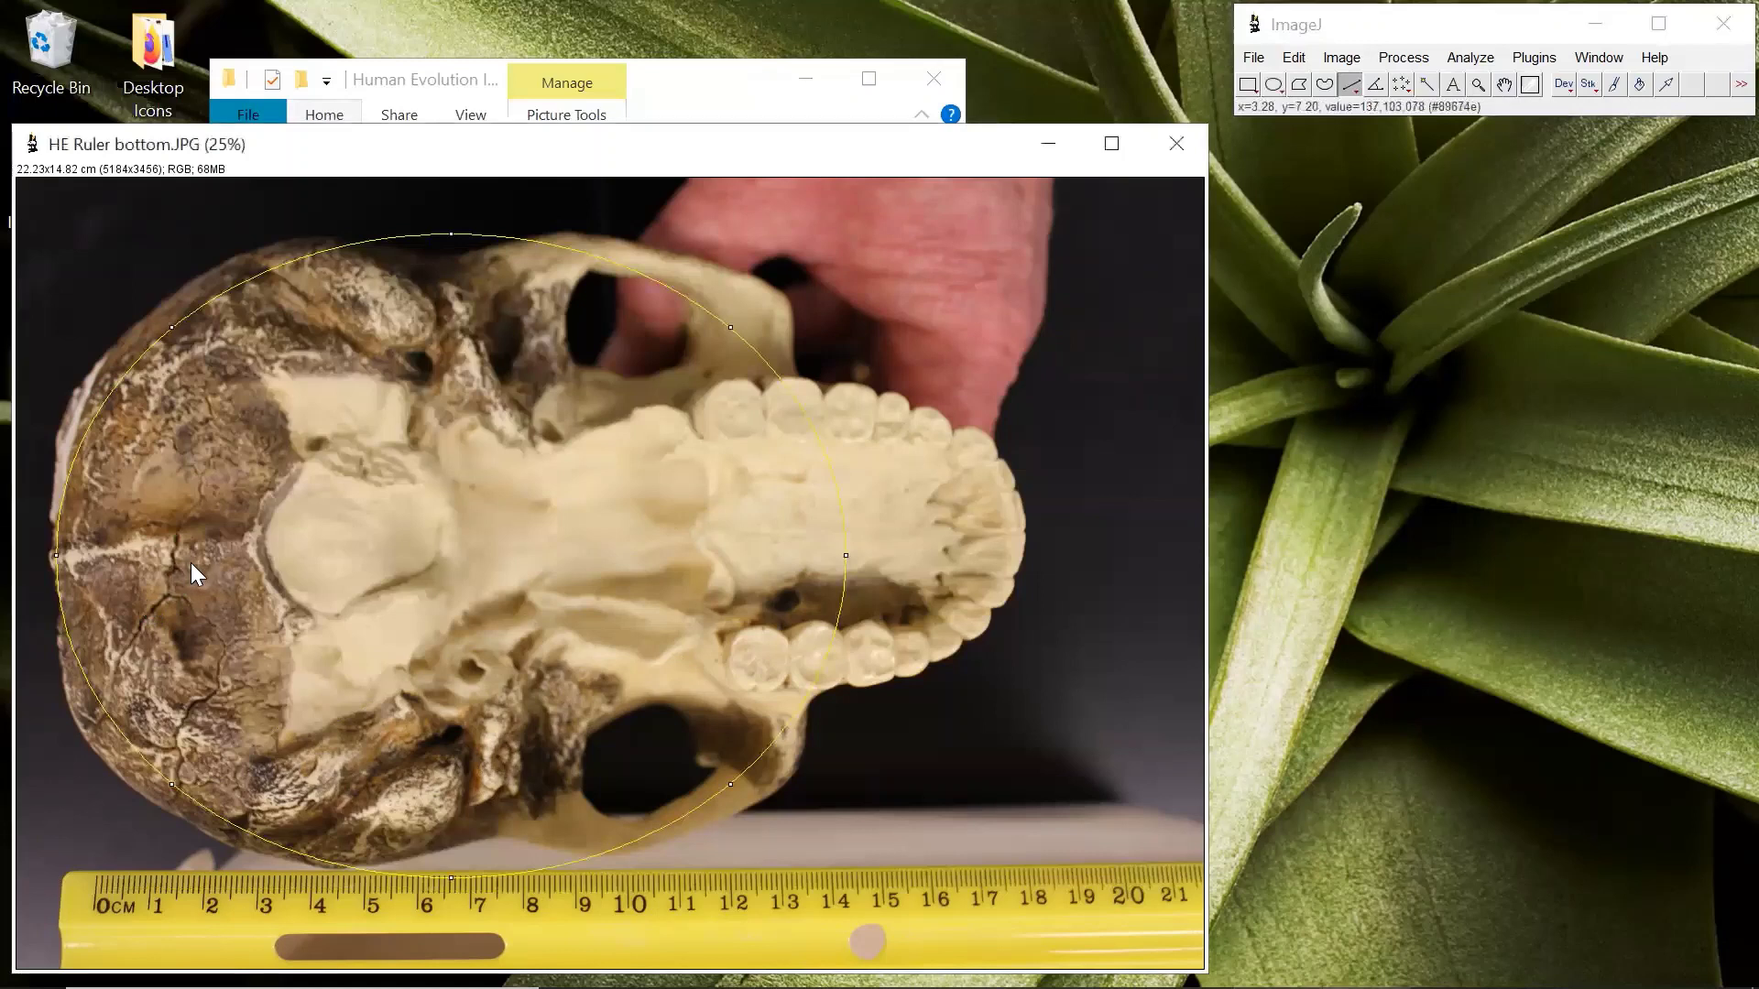
click(773, 361)
mouse_move(250, 502)
mouse_down()
mouse_move(926, 409)
mouse_move(1082, 492)
mouse_up()
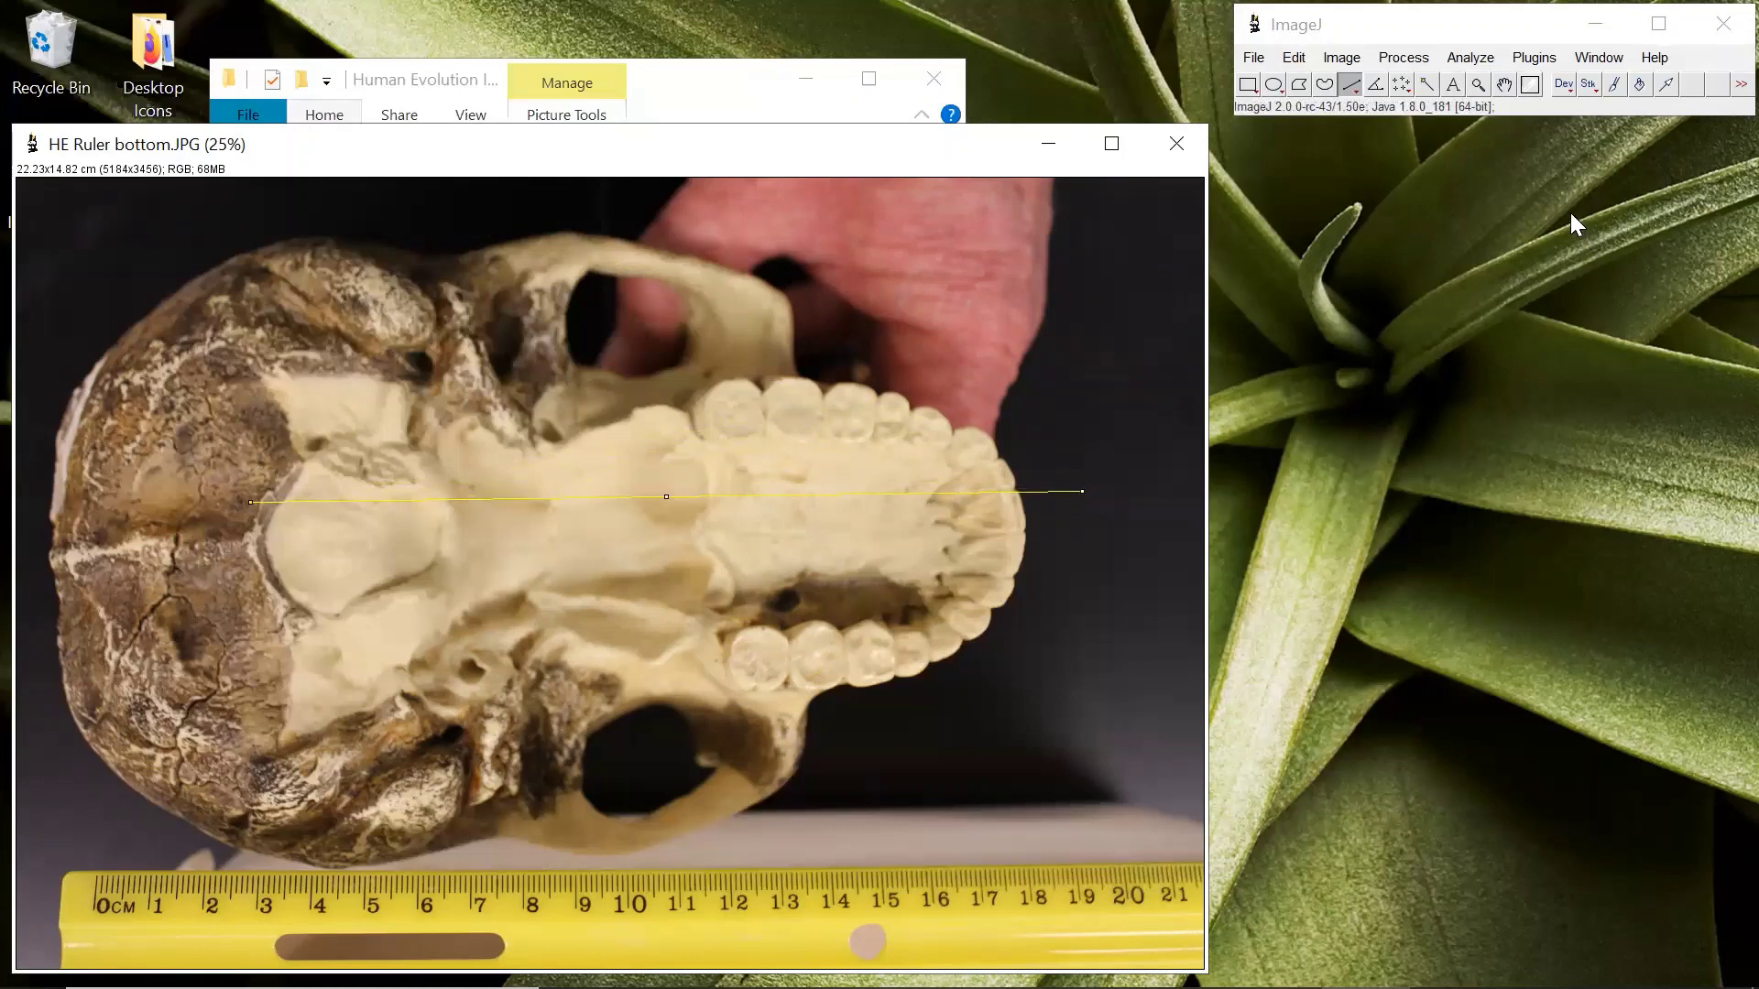
Measure the skull-length line, recording Length 15.576 cm and Angle 0.757 in Results
click(1472, 58)
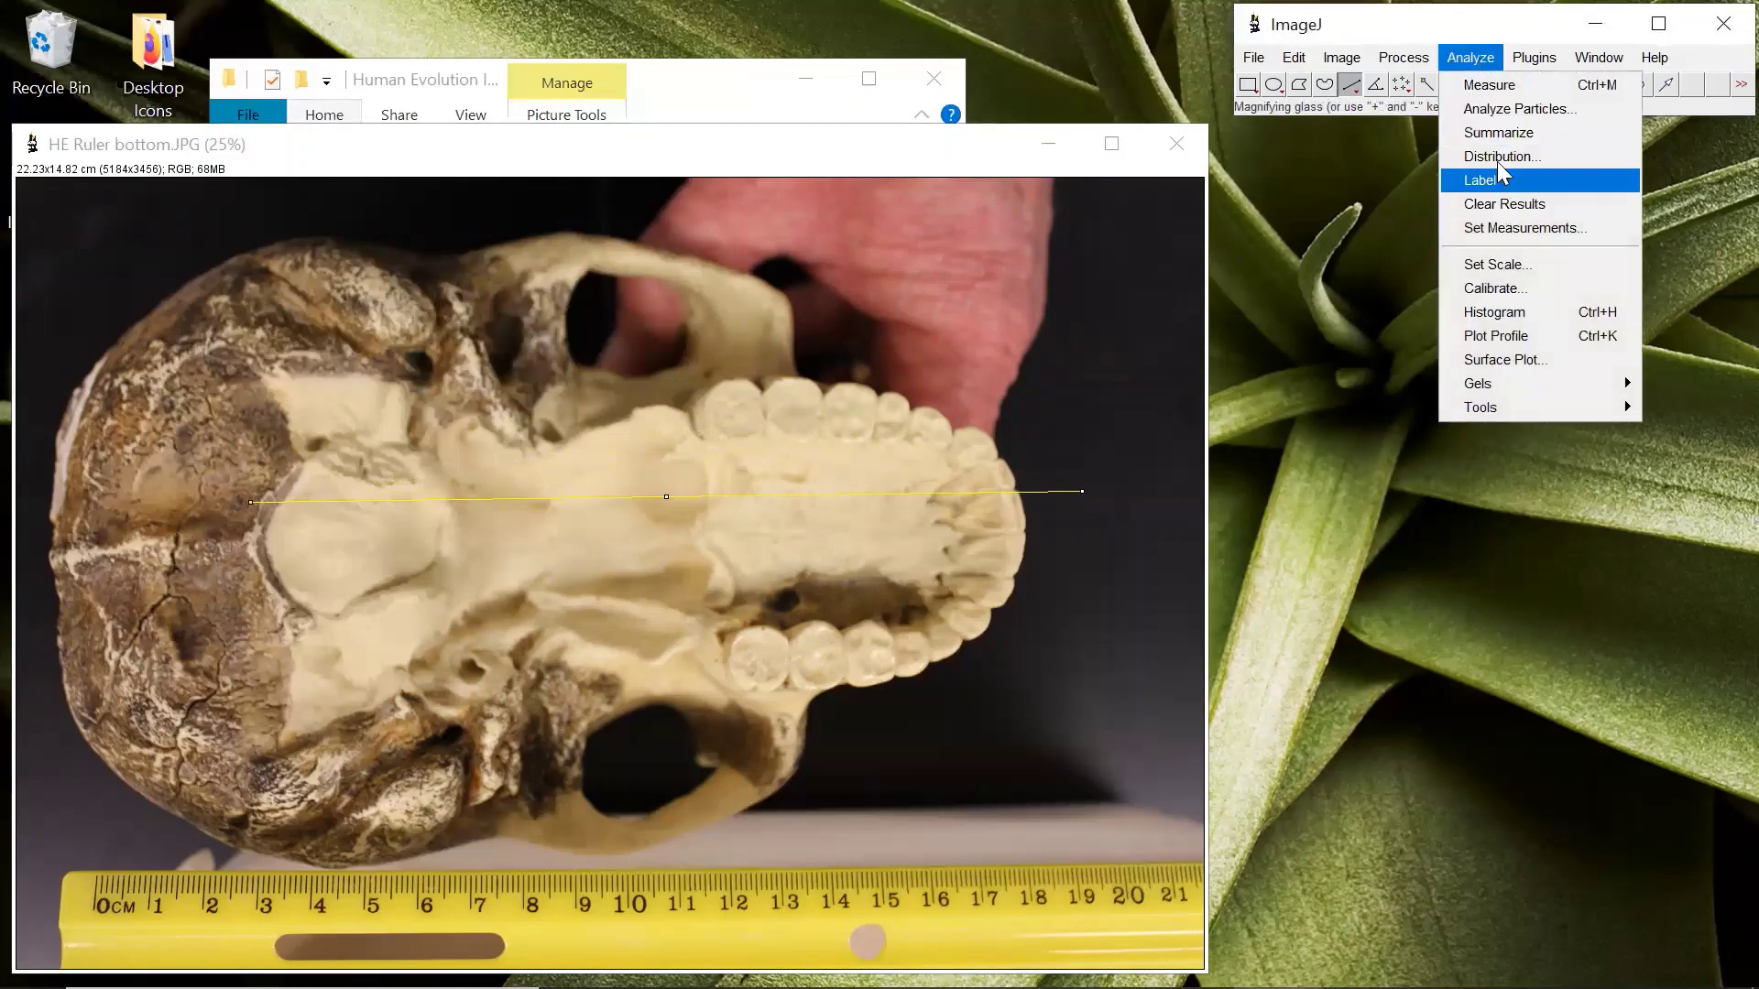
click(1493, 90)
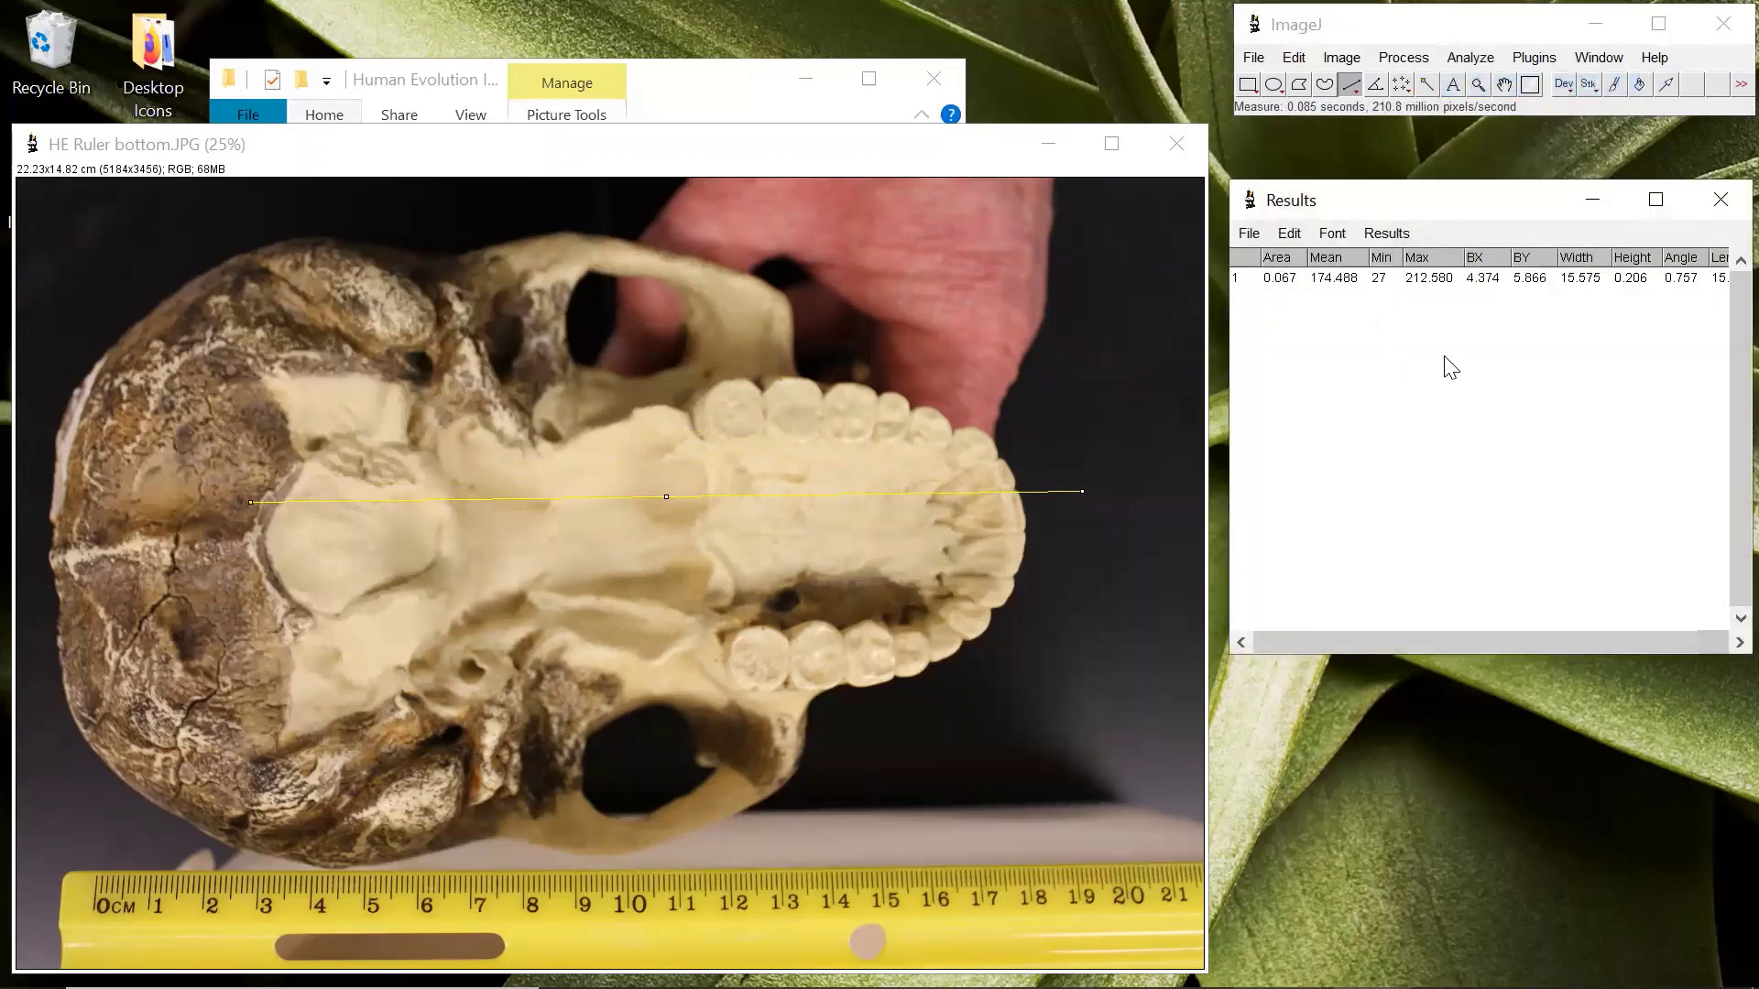
drag(1380, 639, 1440, 638)
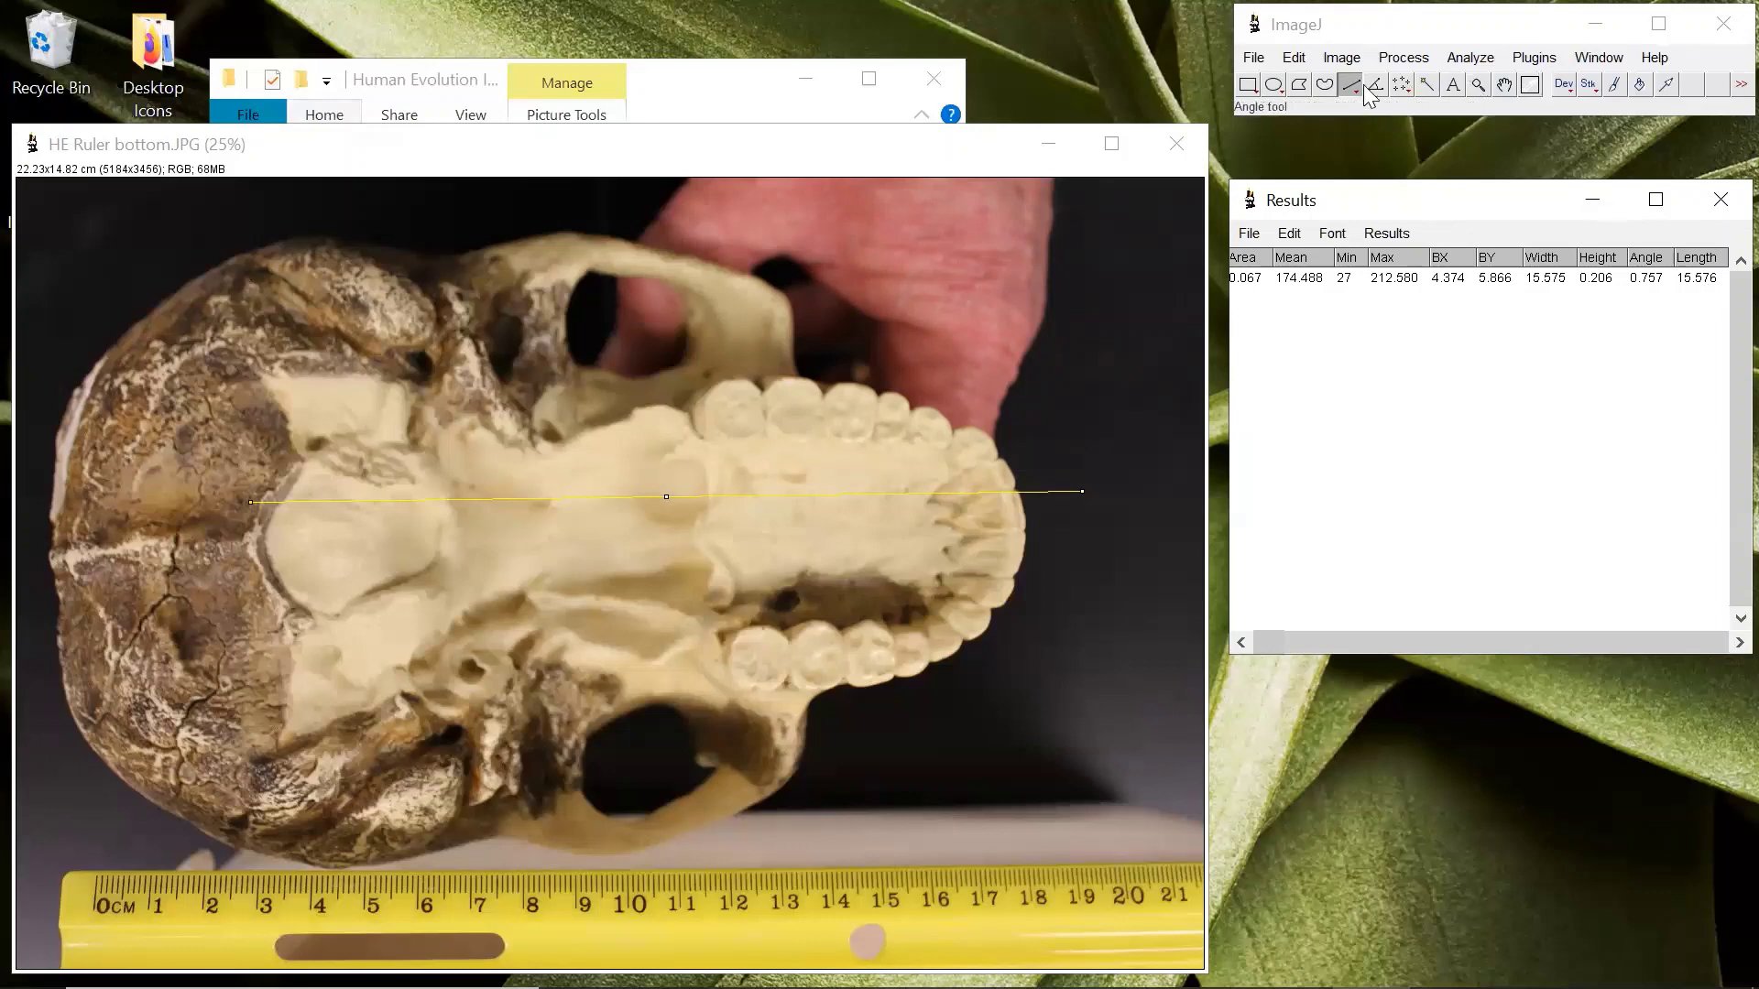
Draw a rectangle over the palate and measure it: Area 55.097 cm², 10.532 × 5.232
click(1247, 84)
drag(300, 373, 862, 652)
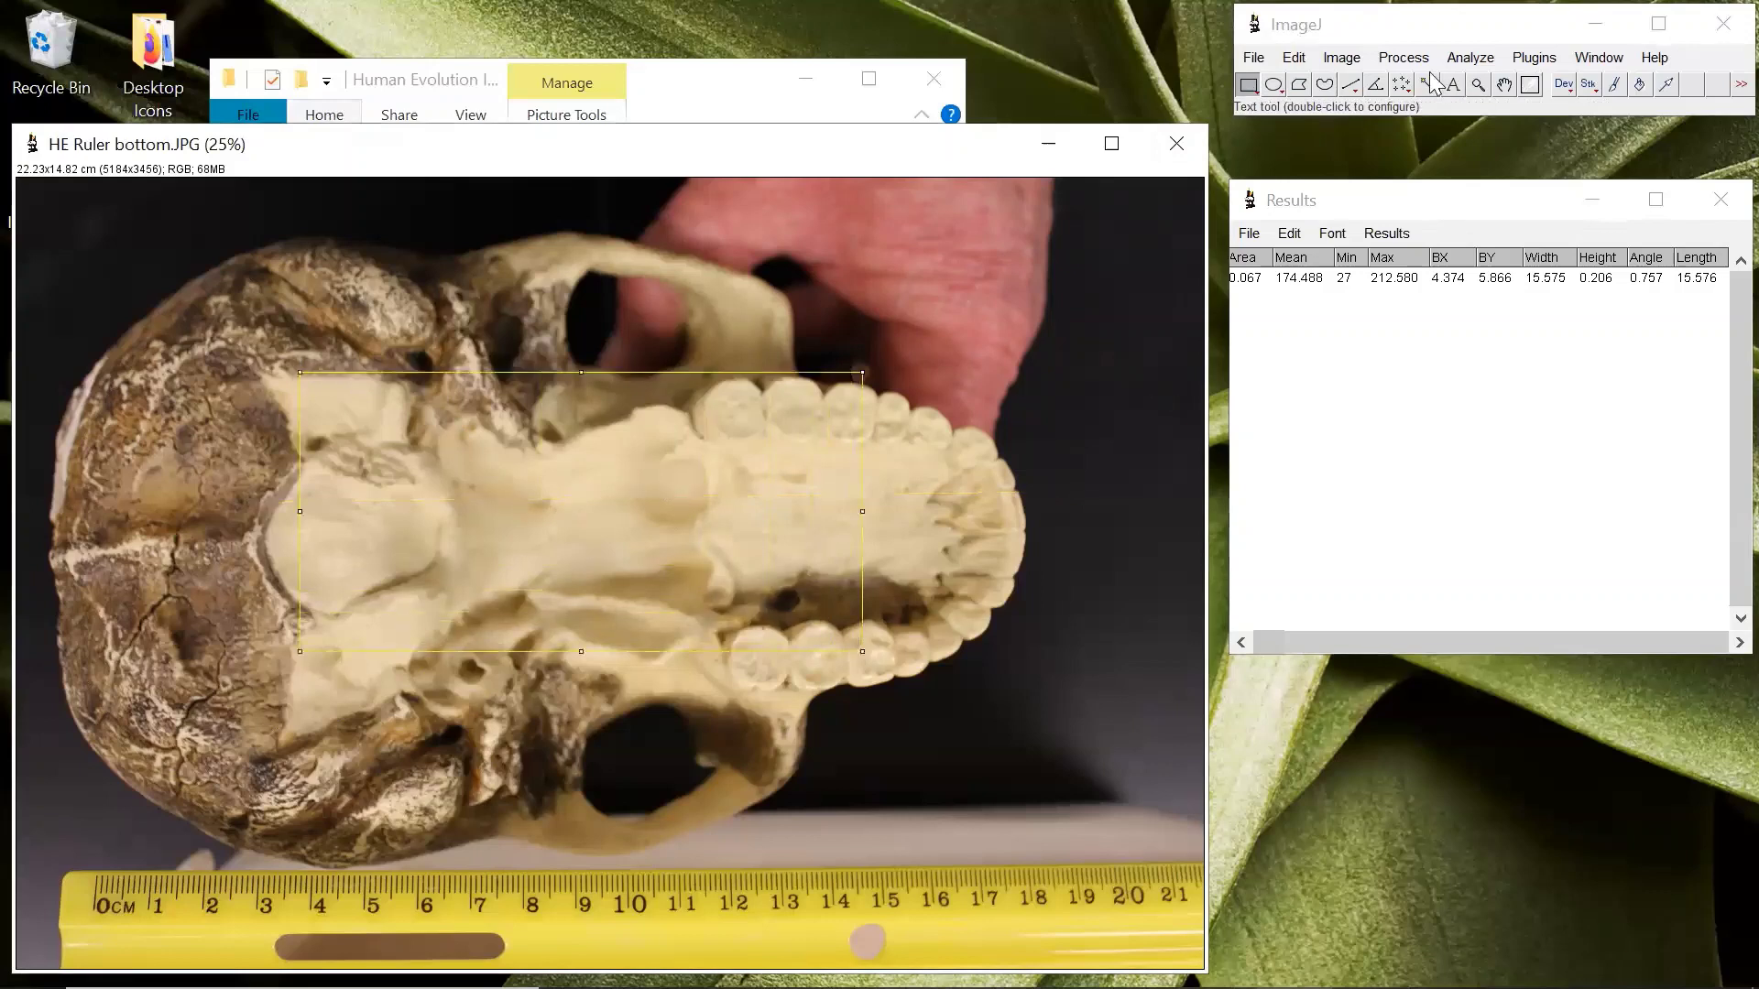
click(1470, 56)
click(1475, 86)
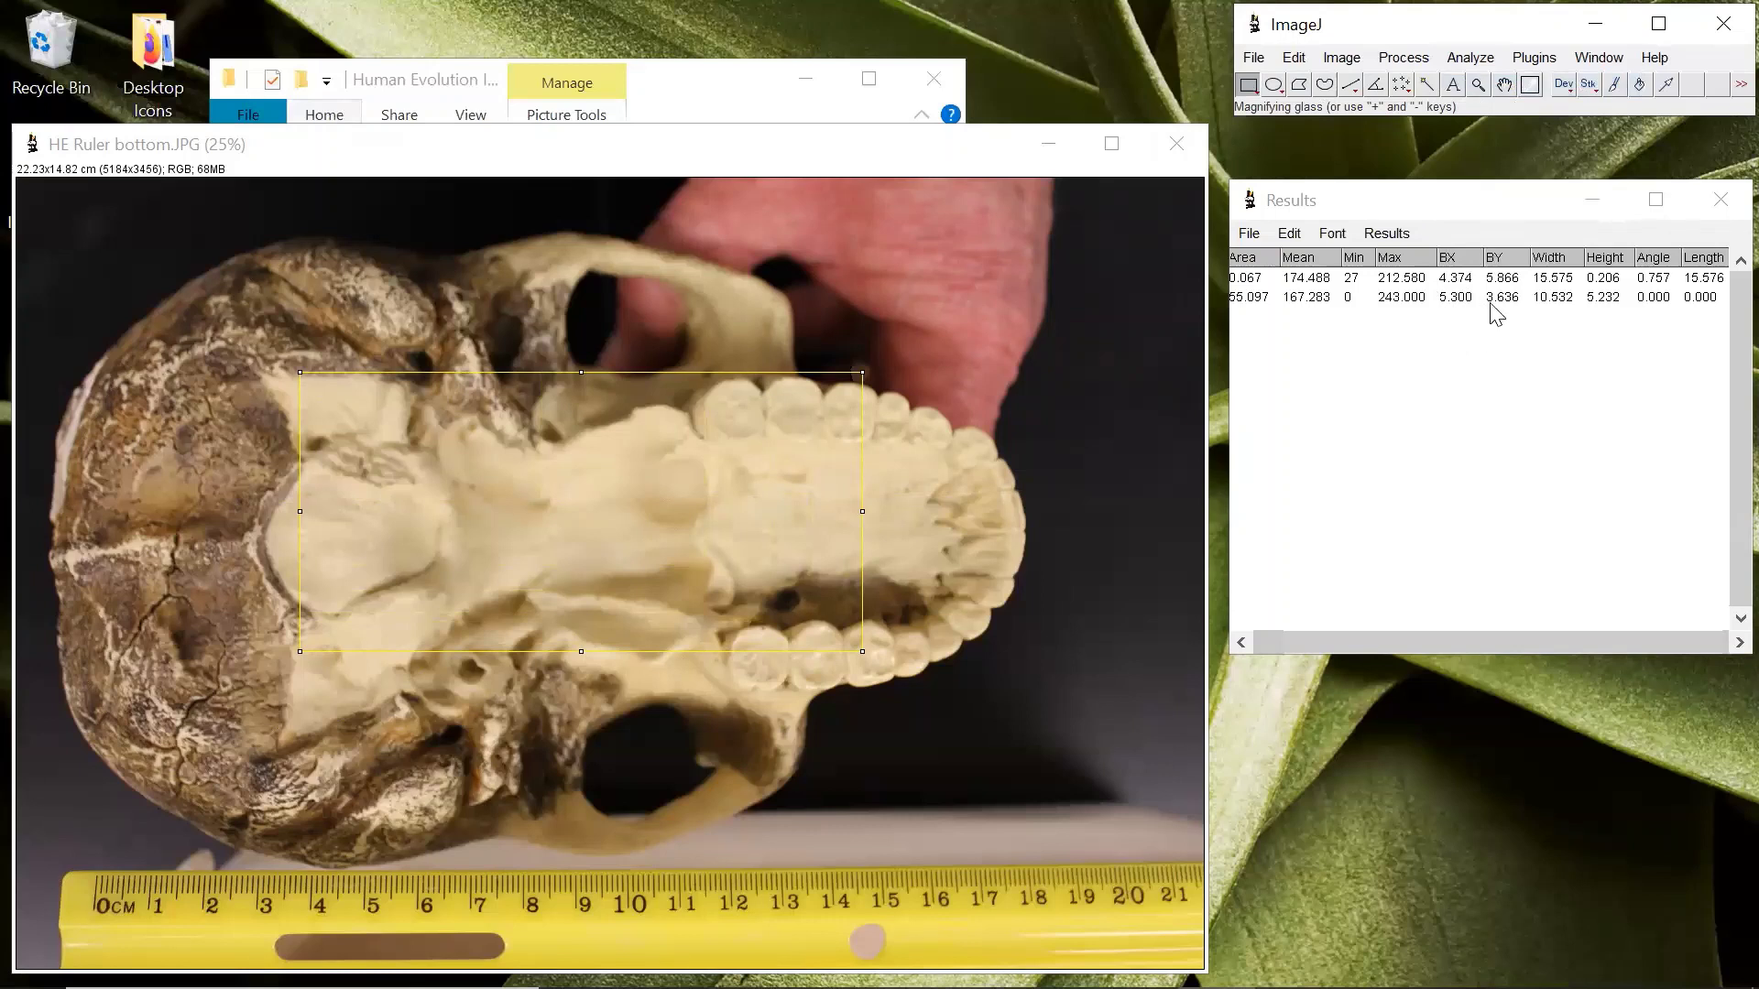
click(1554, 302)
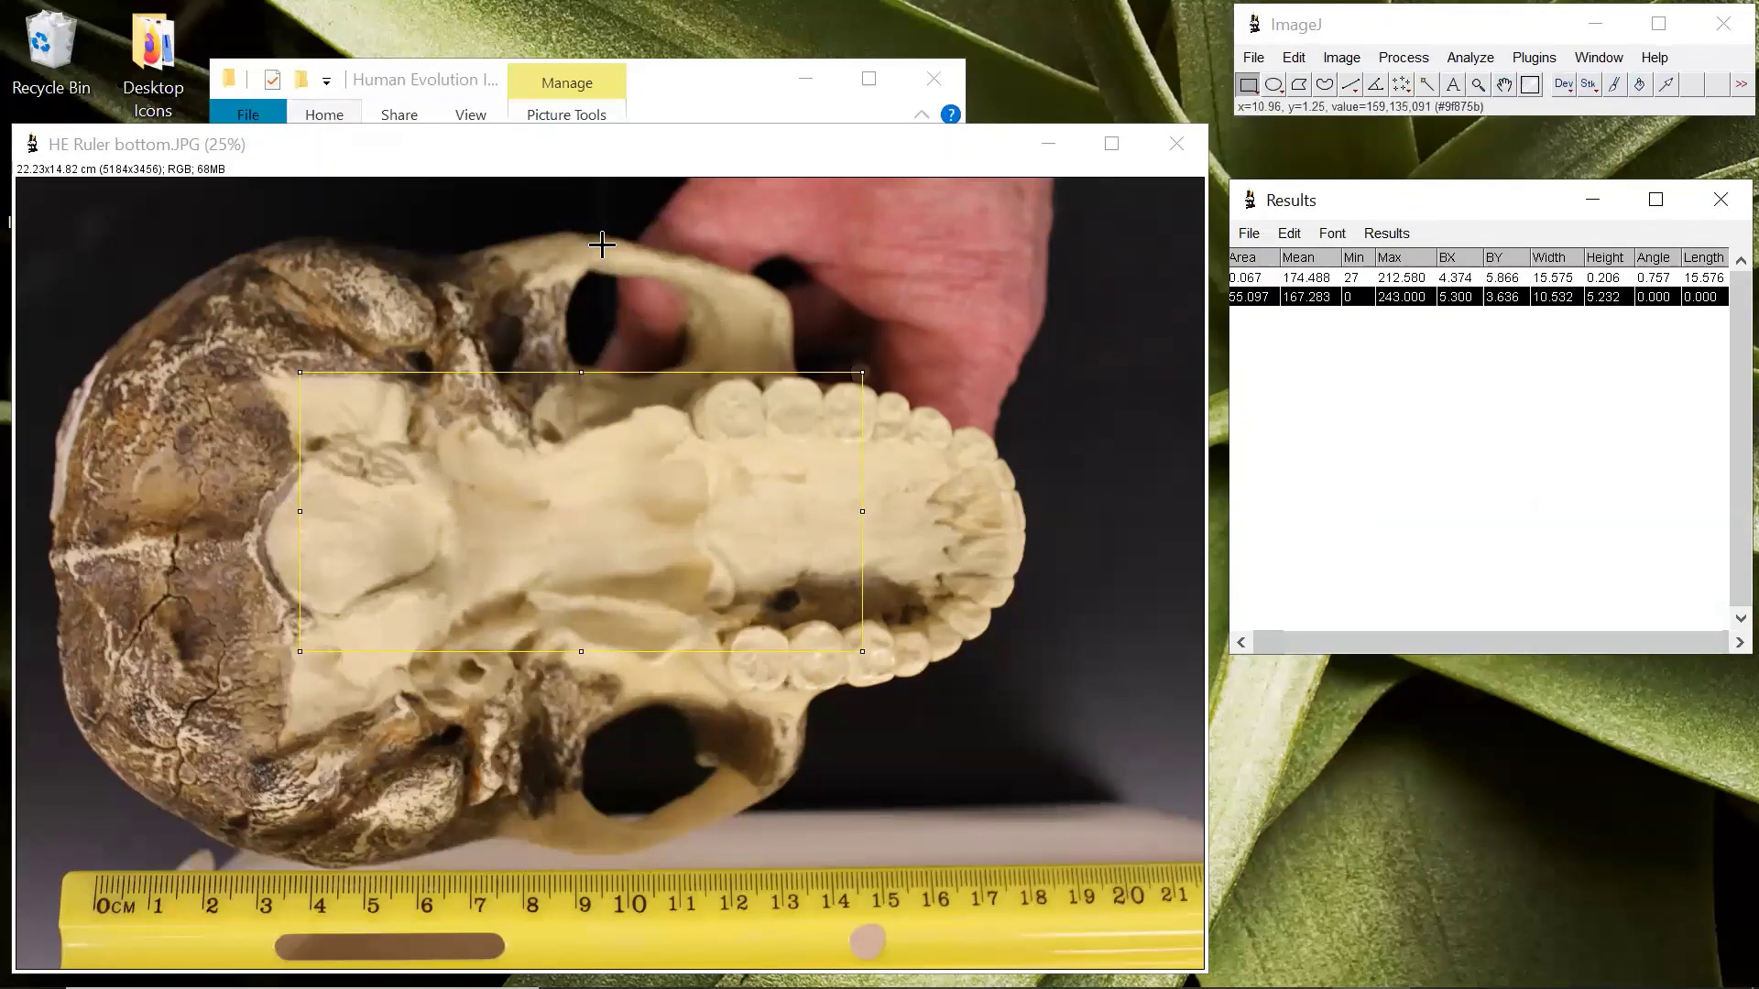
Measure an ellipse over the skull (Area 81.133, 13.533 × 7.633), then close the photo
click(1274, 84)
click(243, 312)
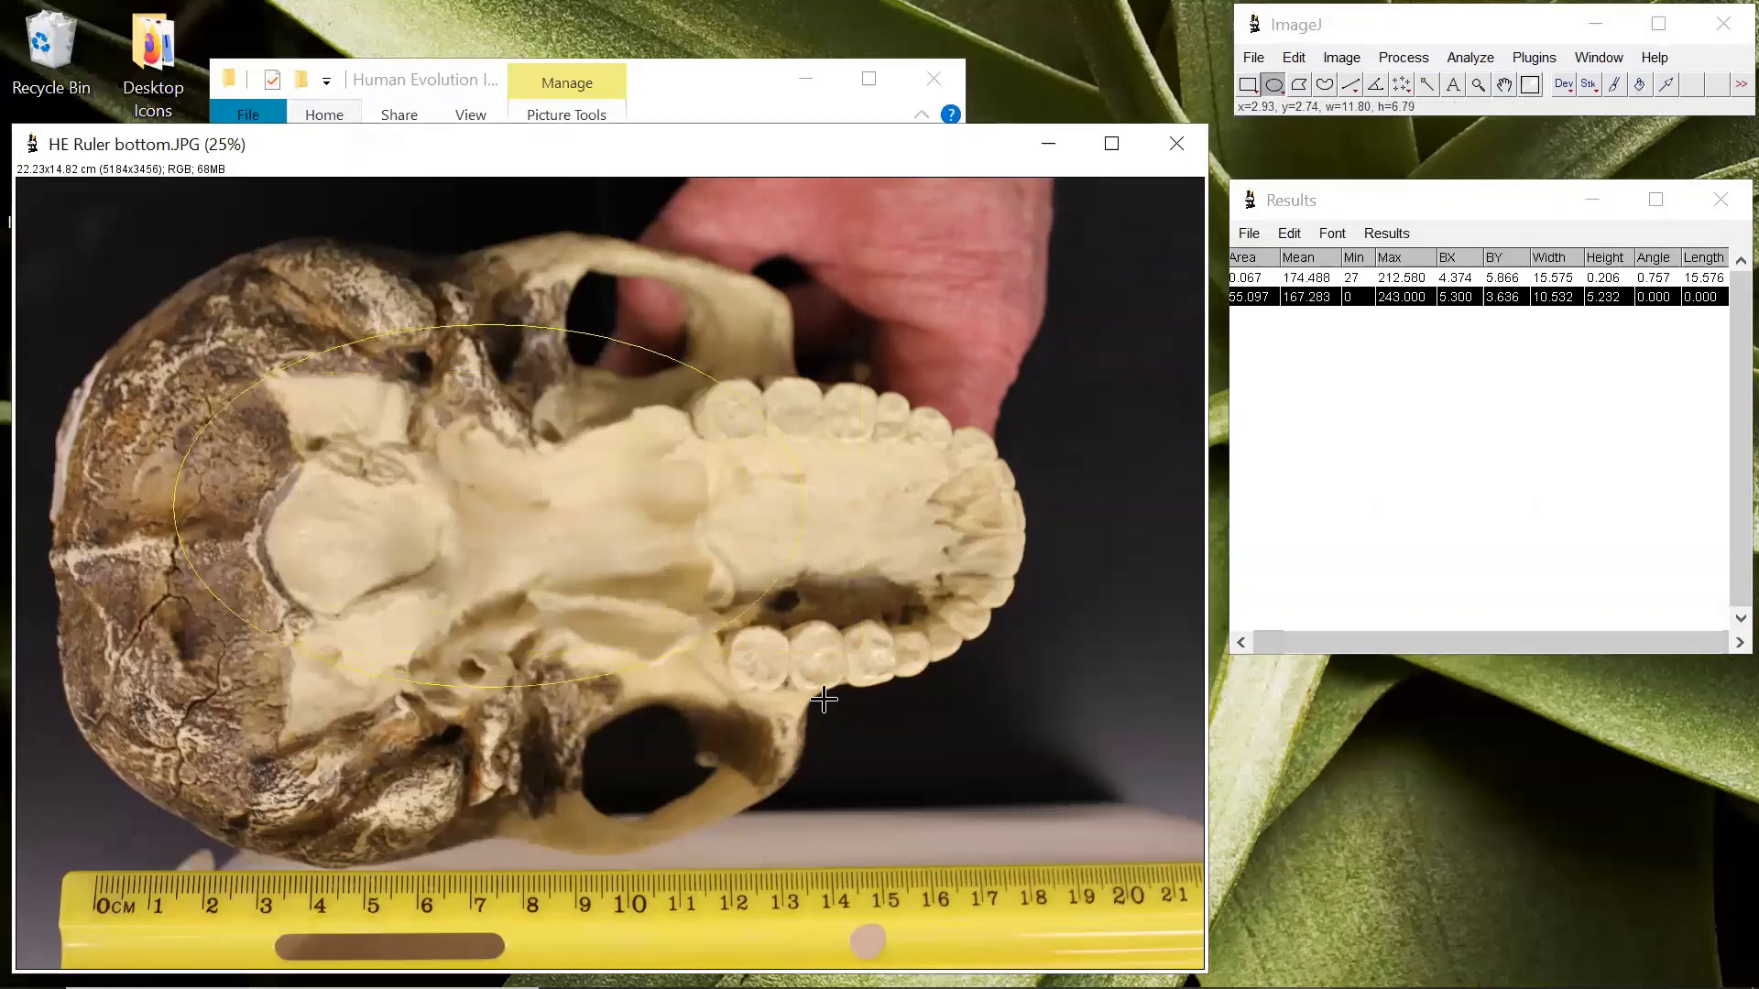
drag(836, 703, 896, 733)
click(1471, 58)
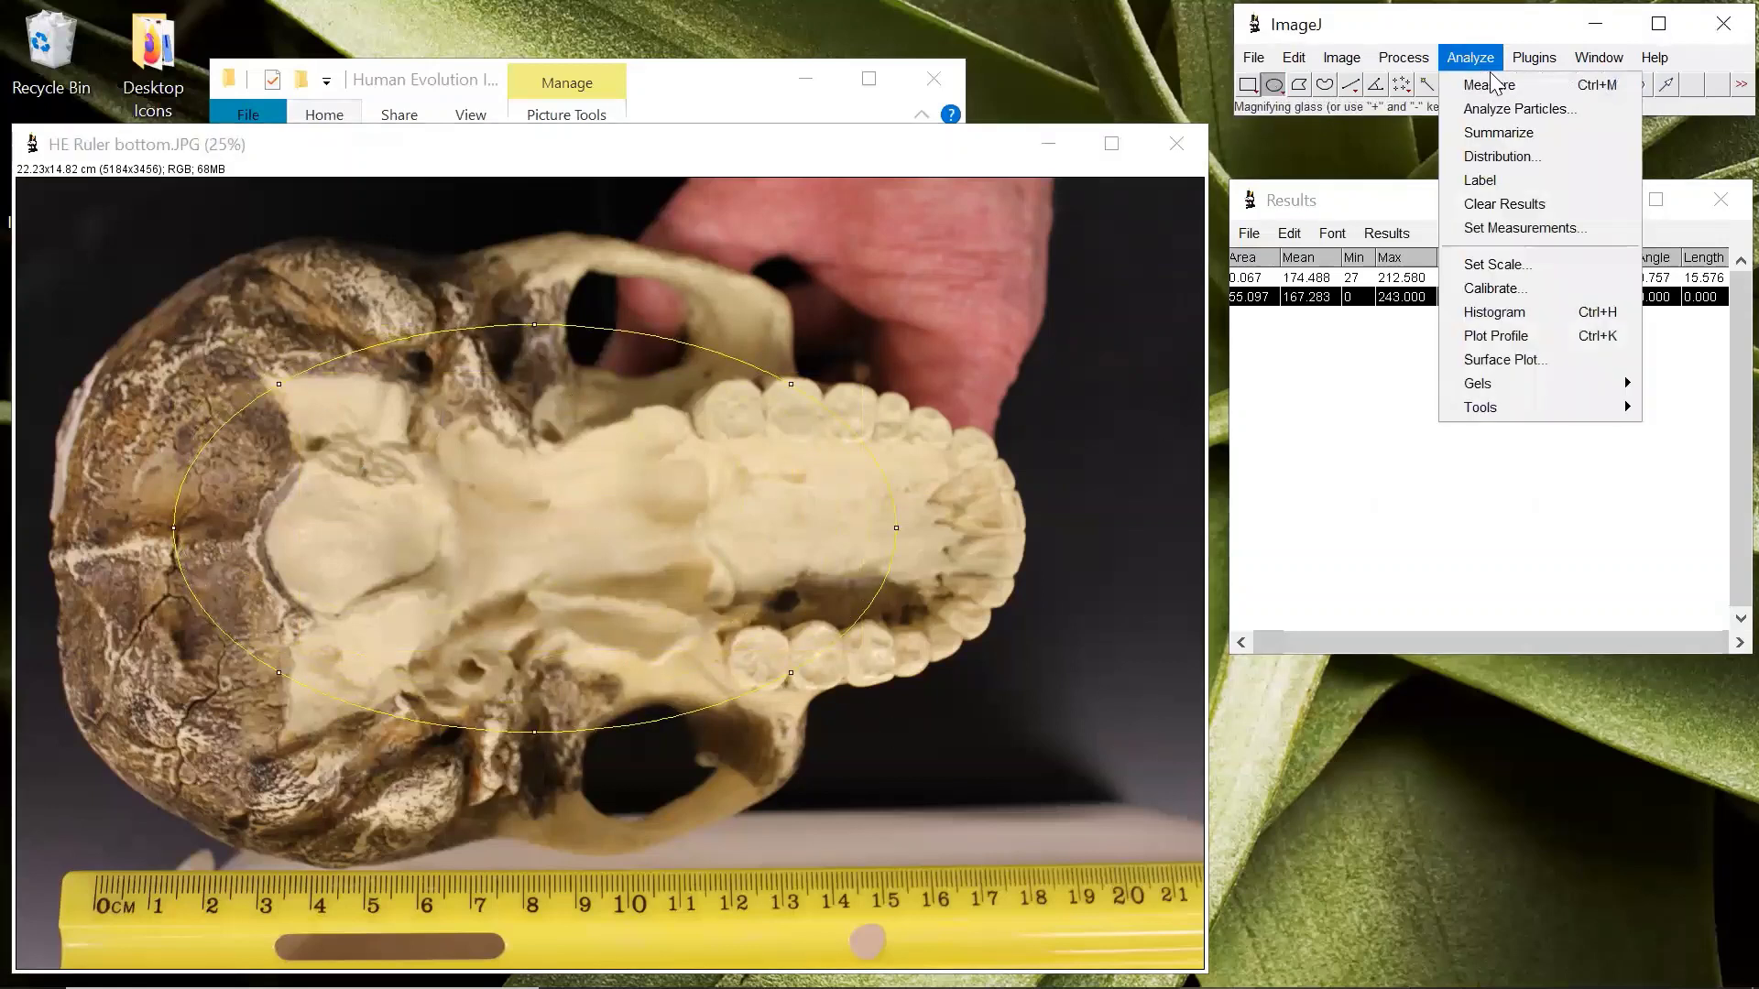
click(1494, 84)
click(1512, 320)
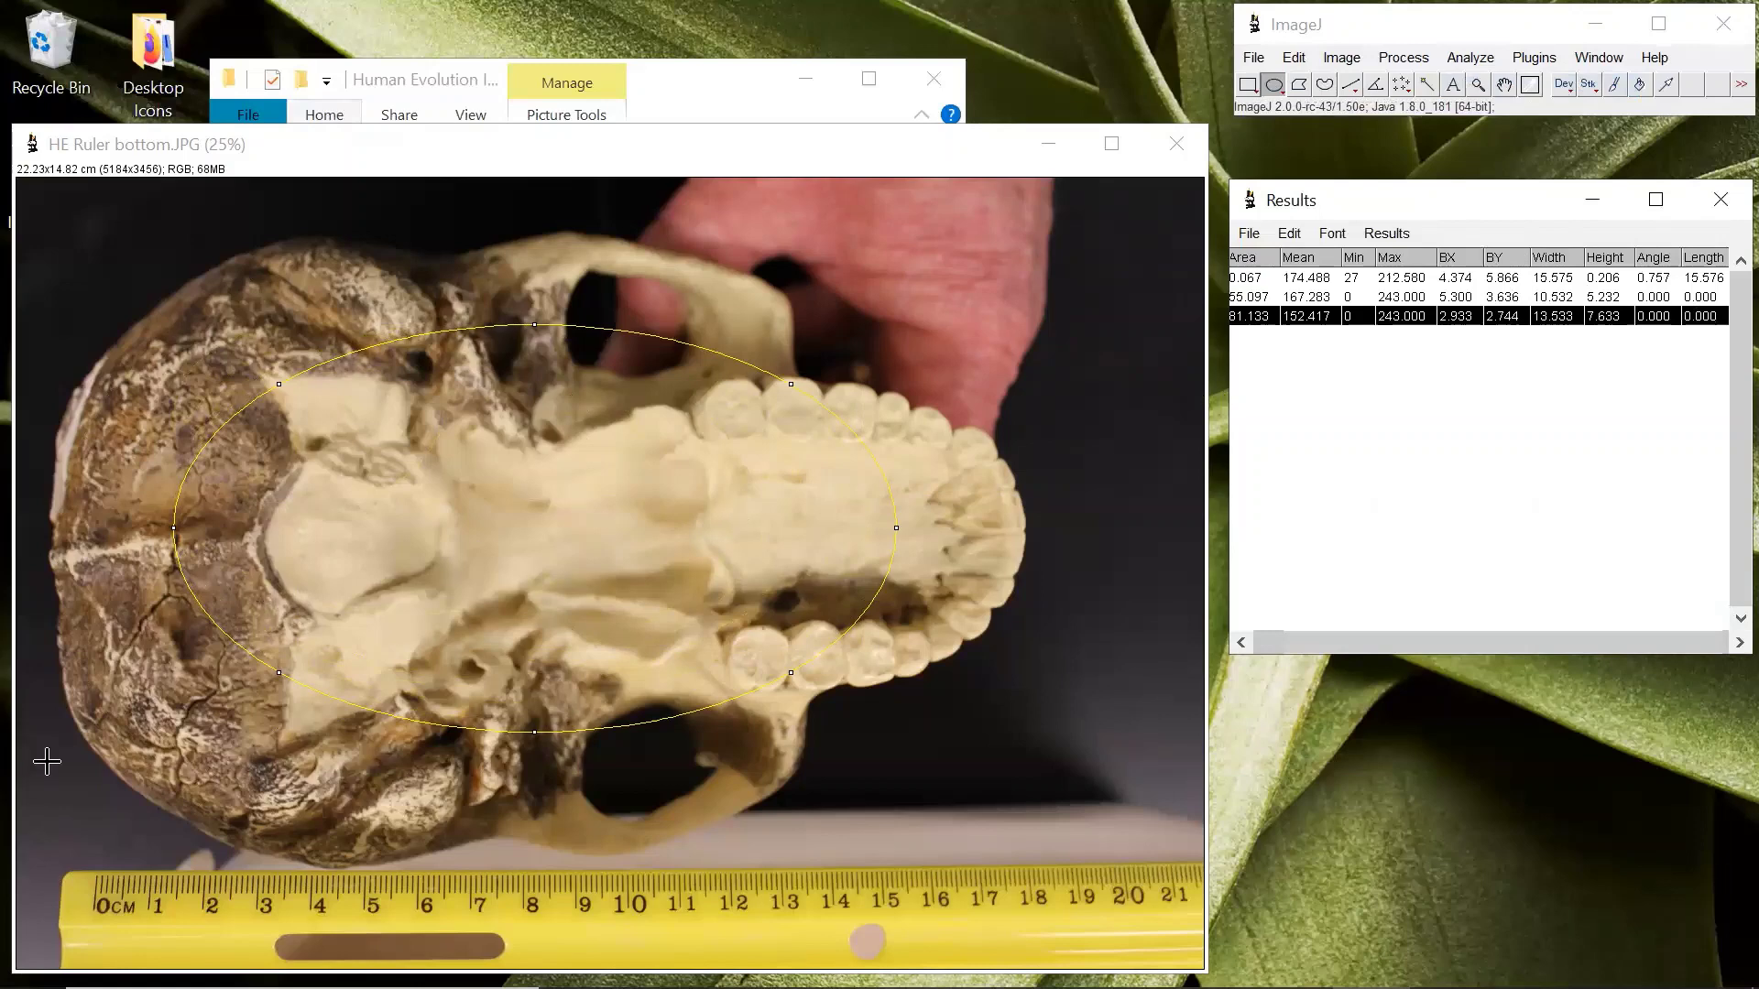
click(1176, 144)
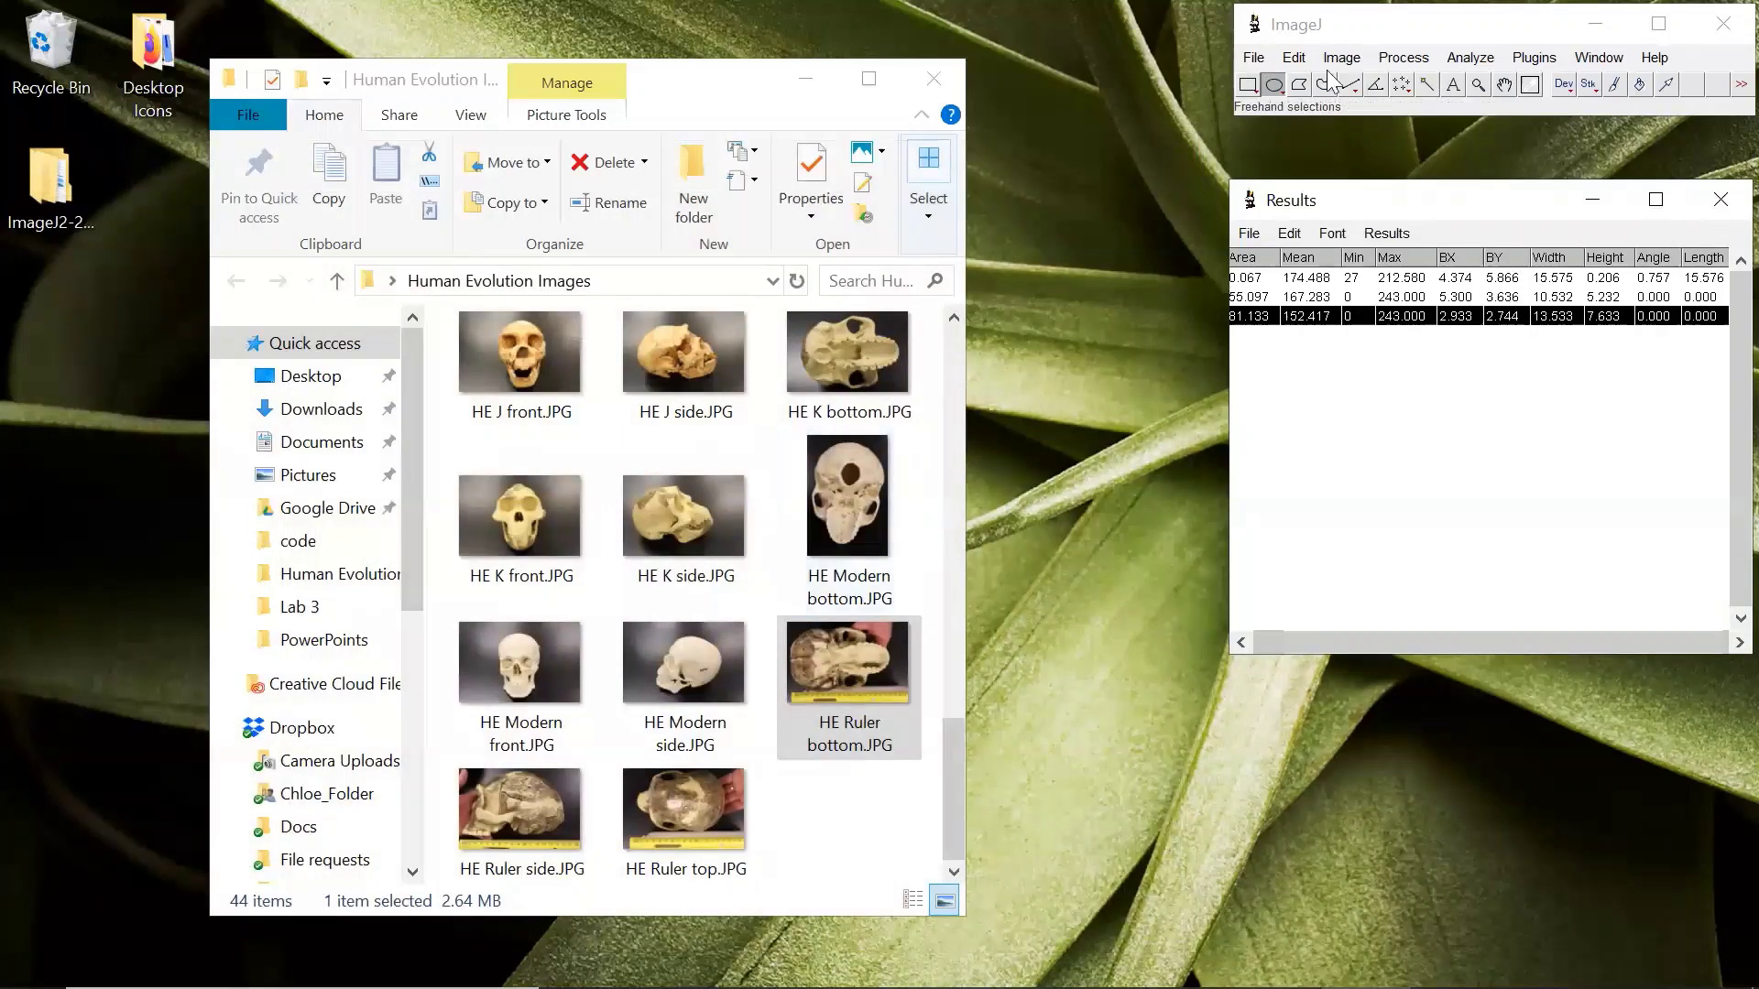
click(1483, 55)
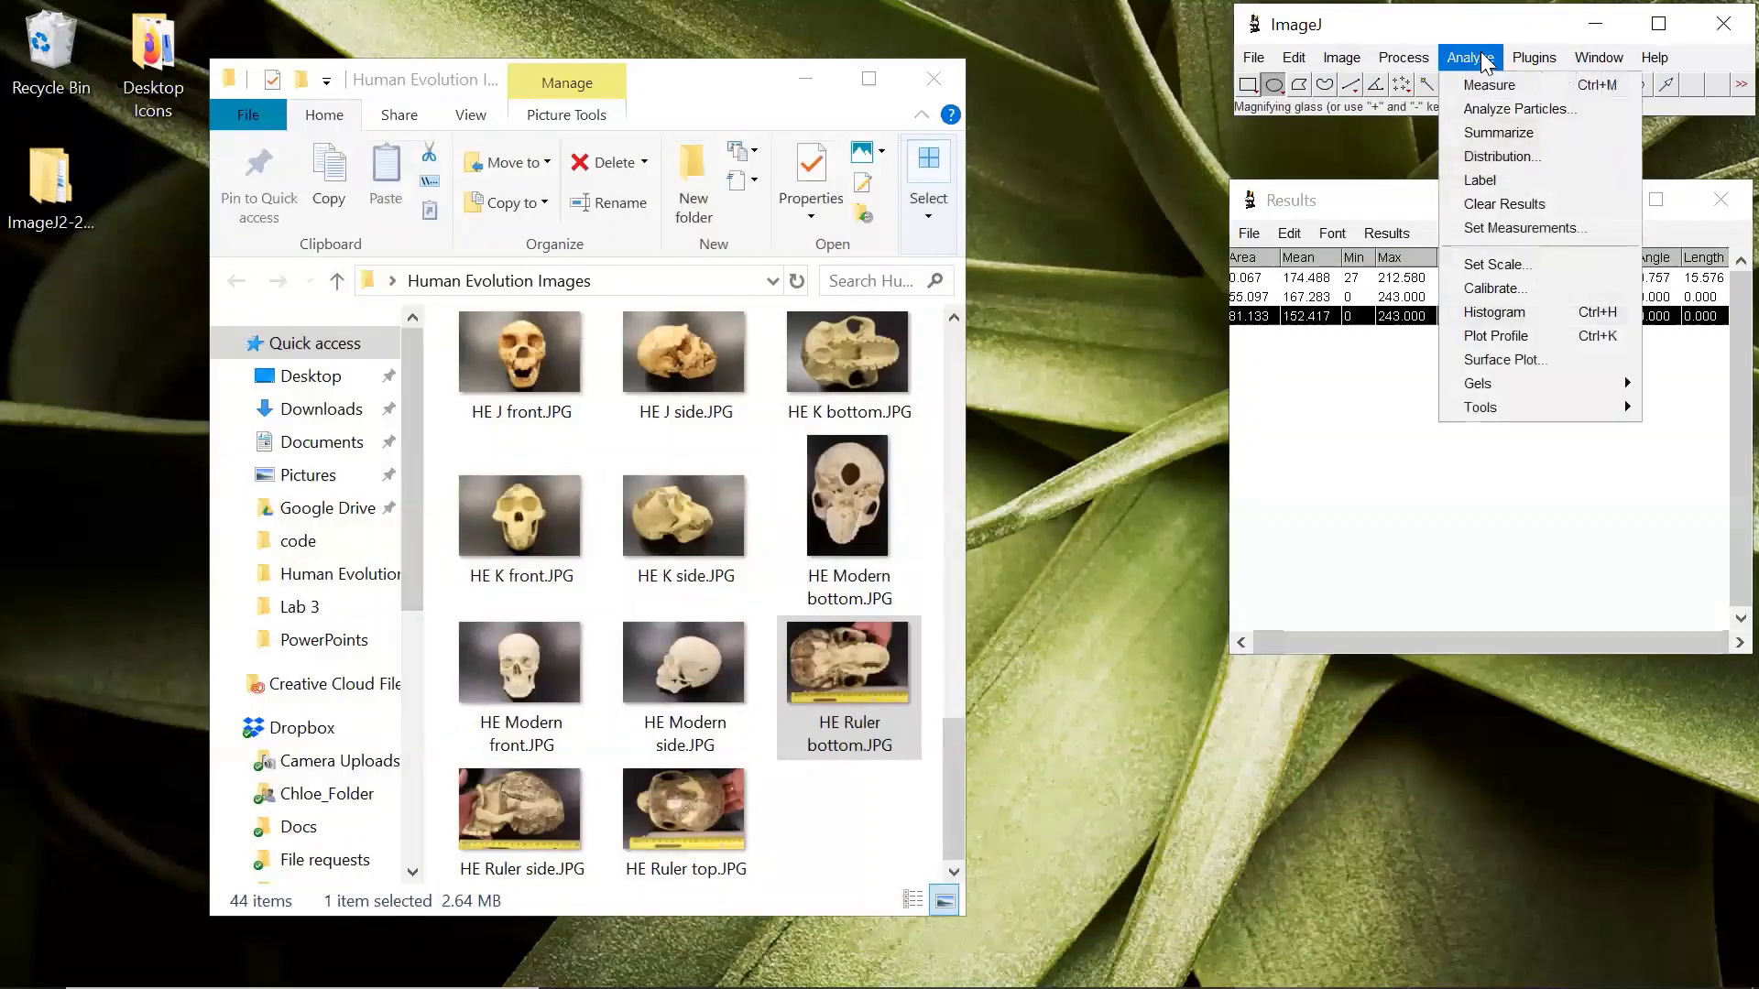
click(1499, 264)
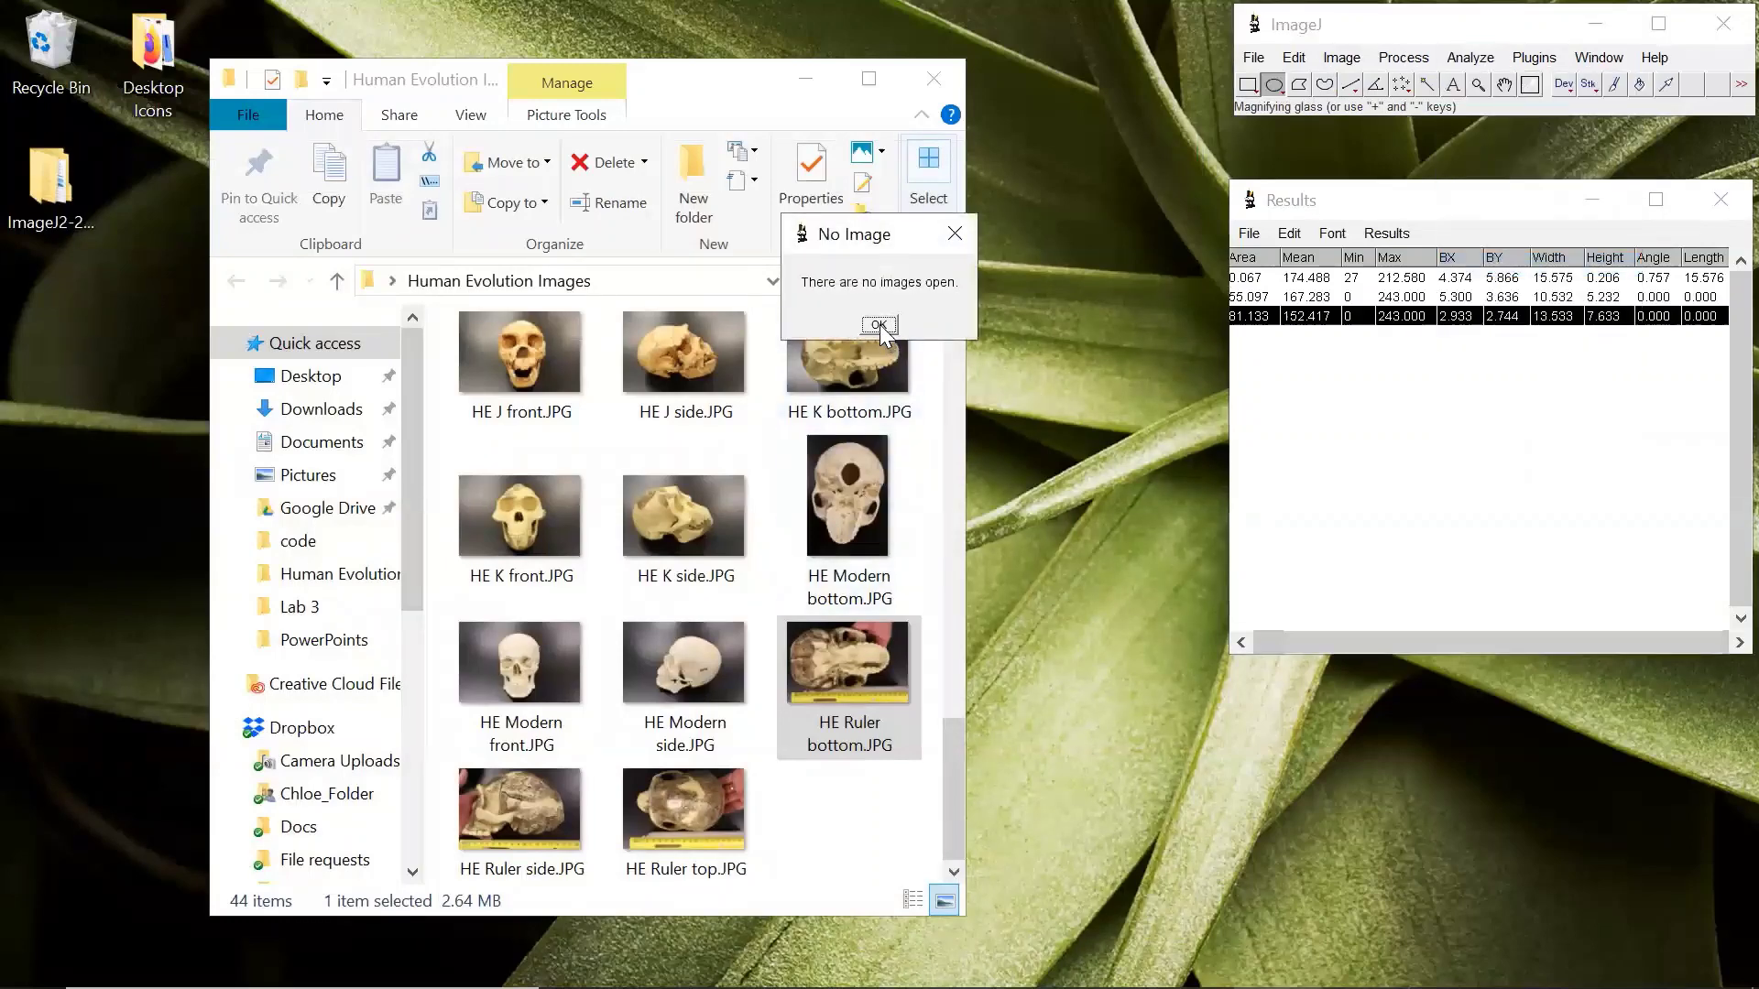
click(879, 326)
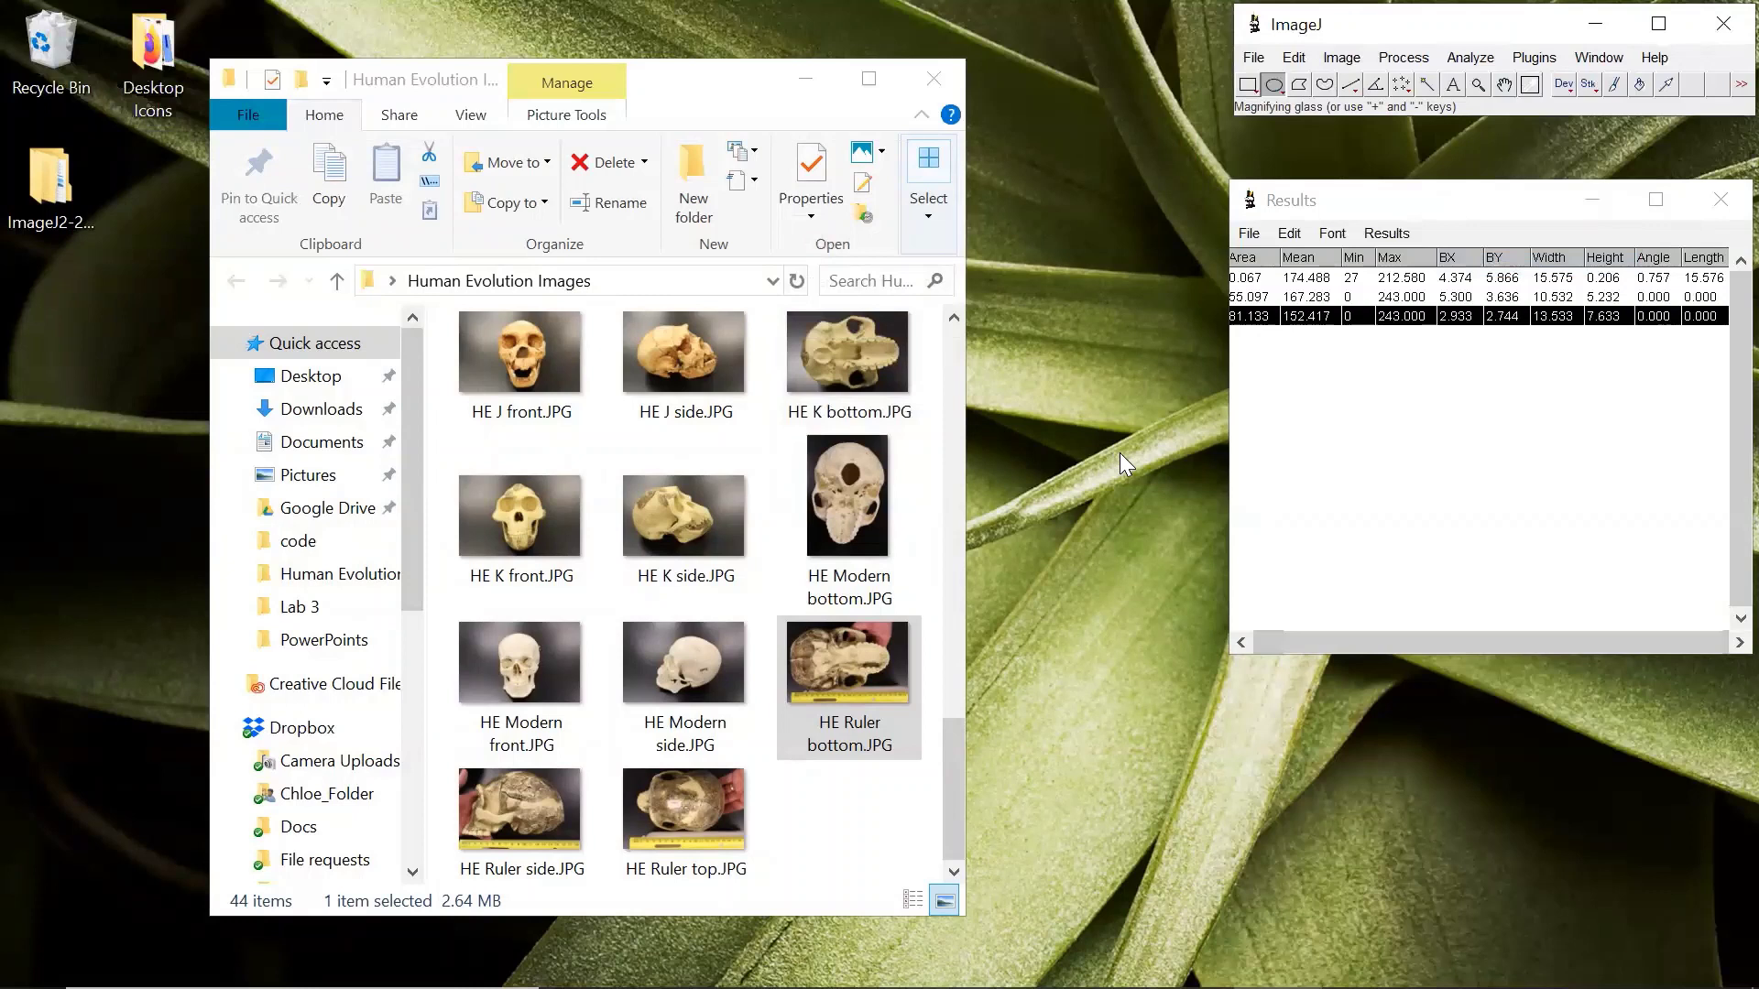